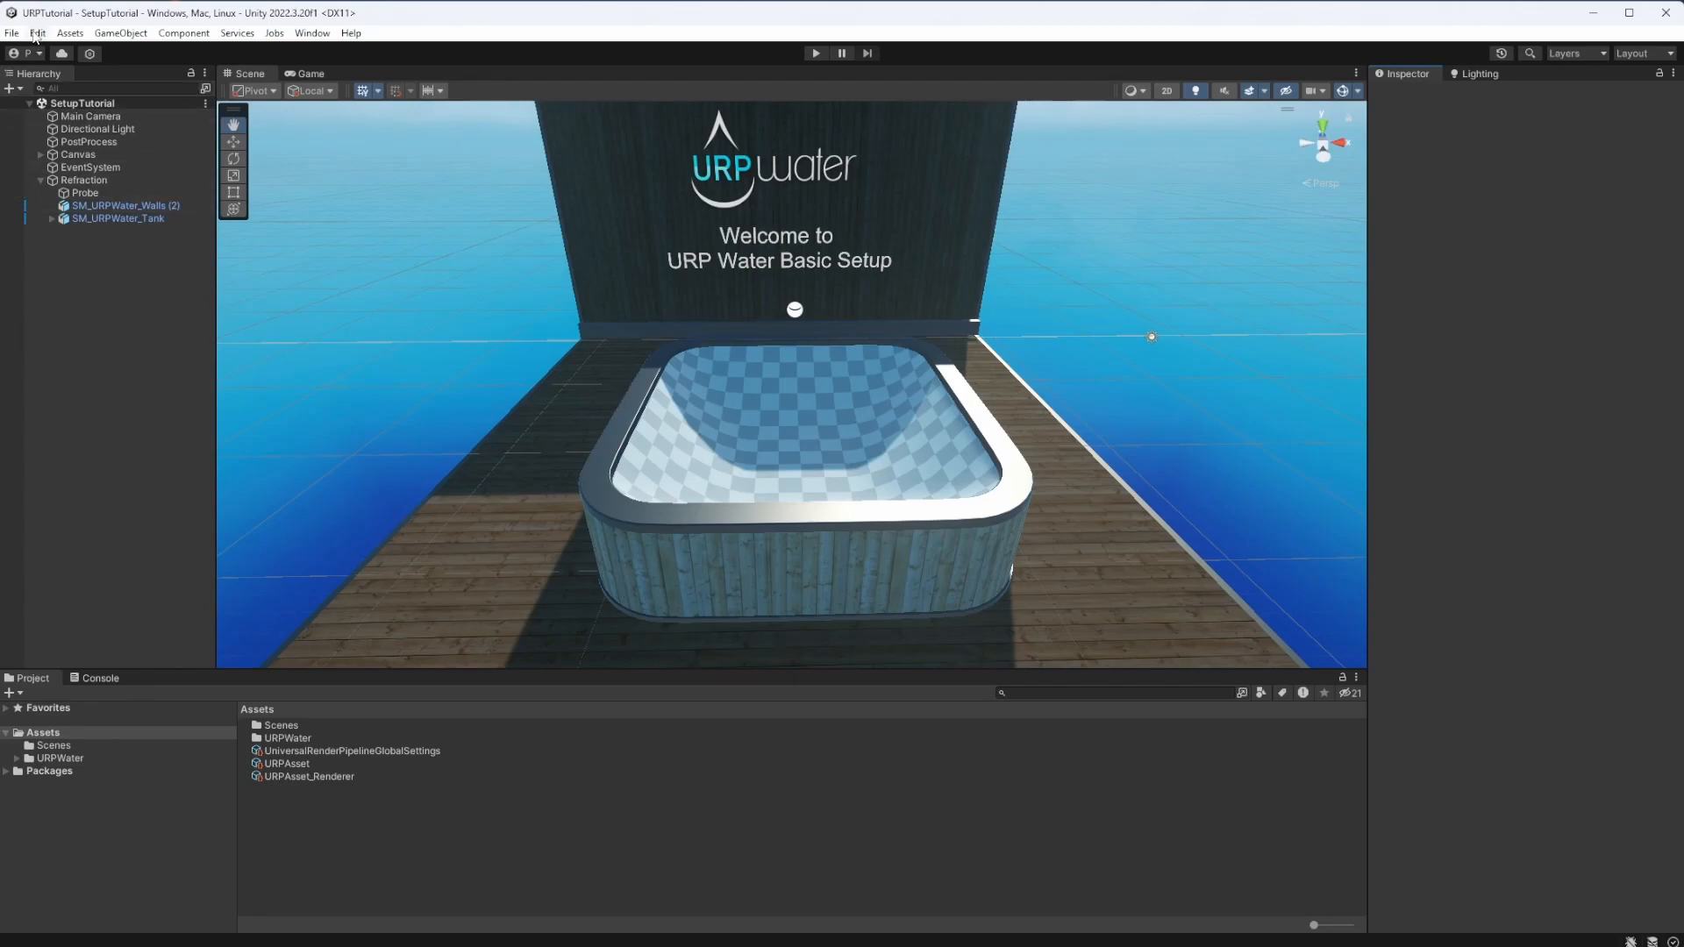
Locate the render pipeline asset assigned in the project's Graphics settings.
{"action": "left_click", "coordinate": [36, 33]}
{"action": "left_click", "coordinate": [101, 557]}
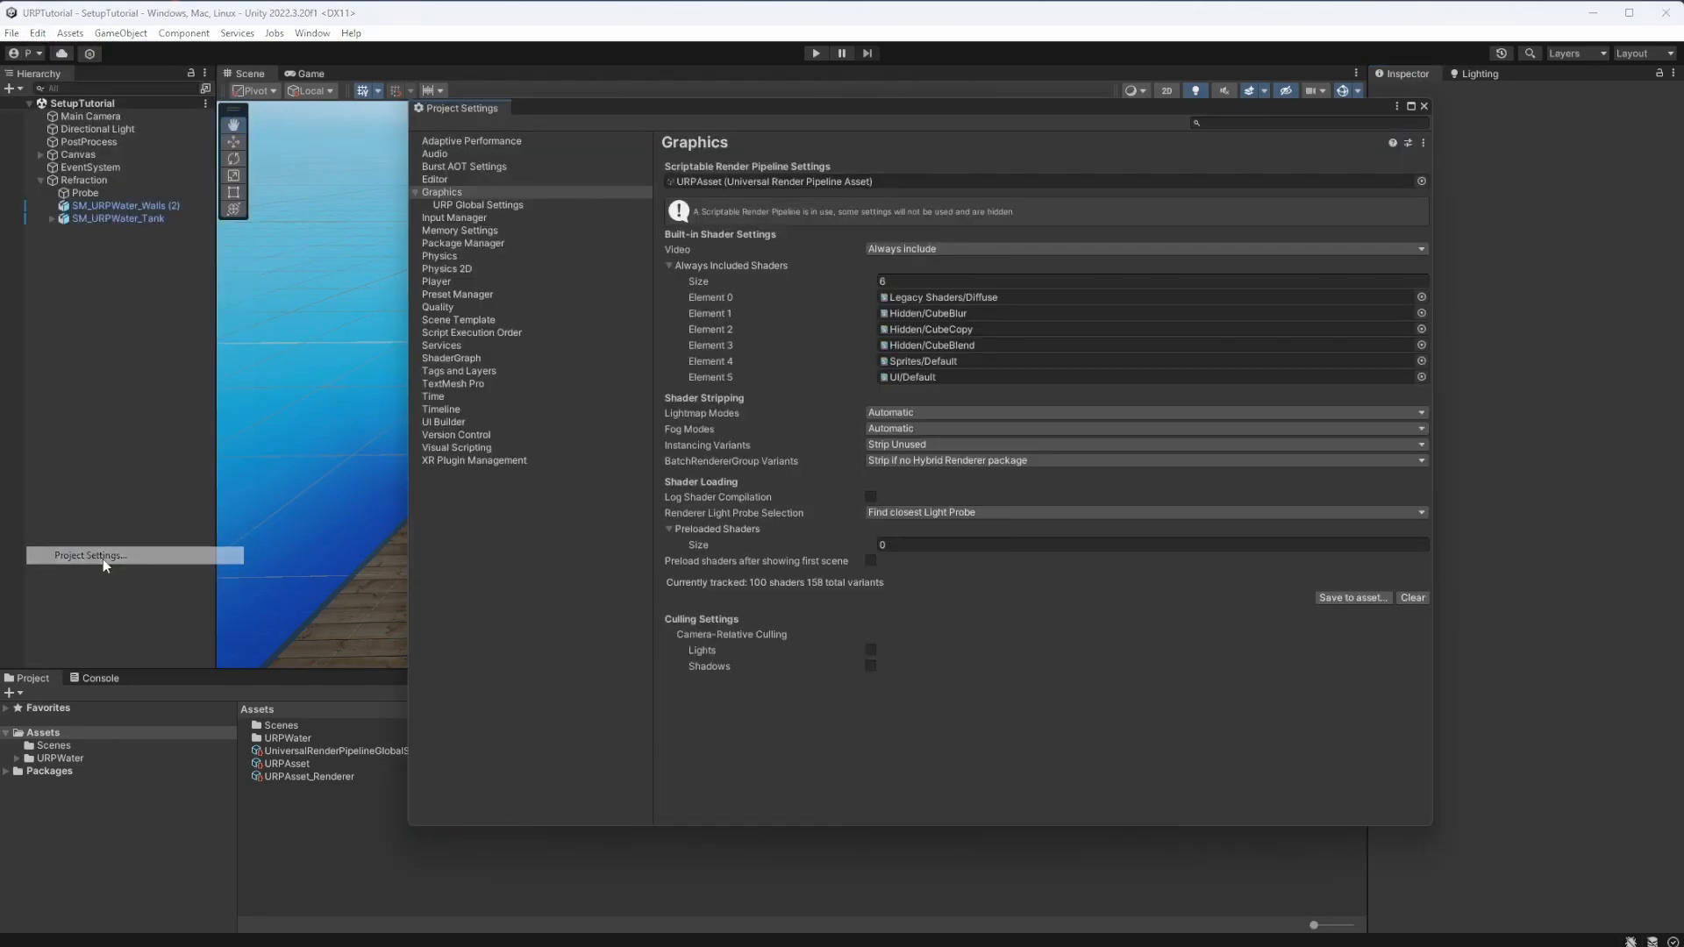
{"action": "left_click", "coordinate": [705, 182]}
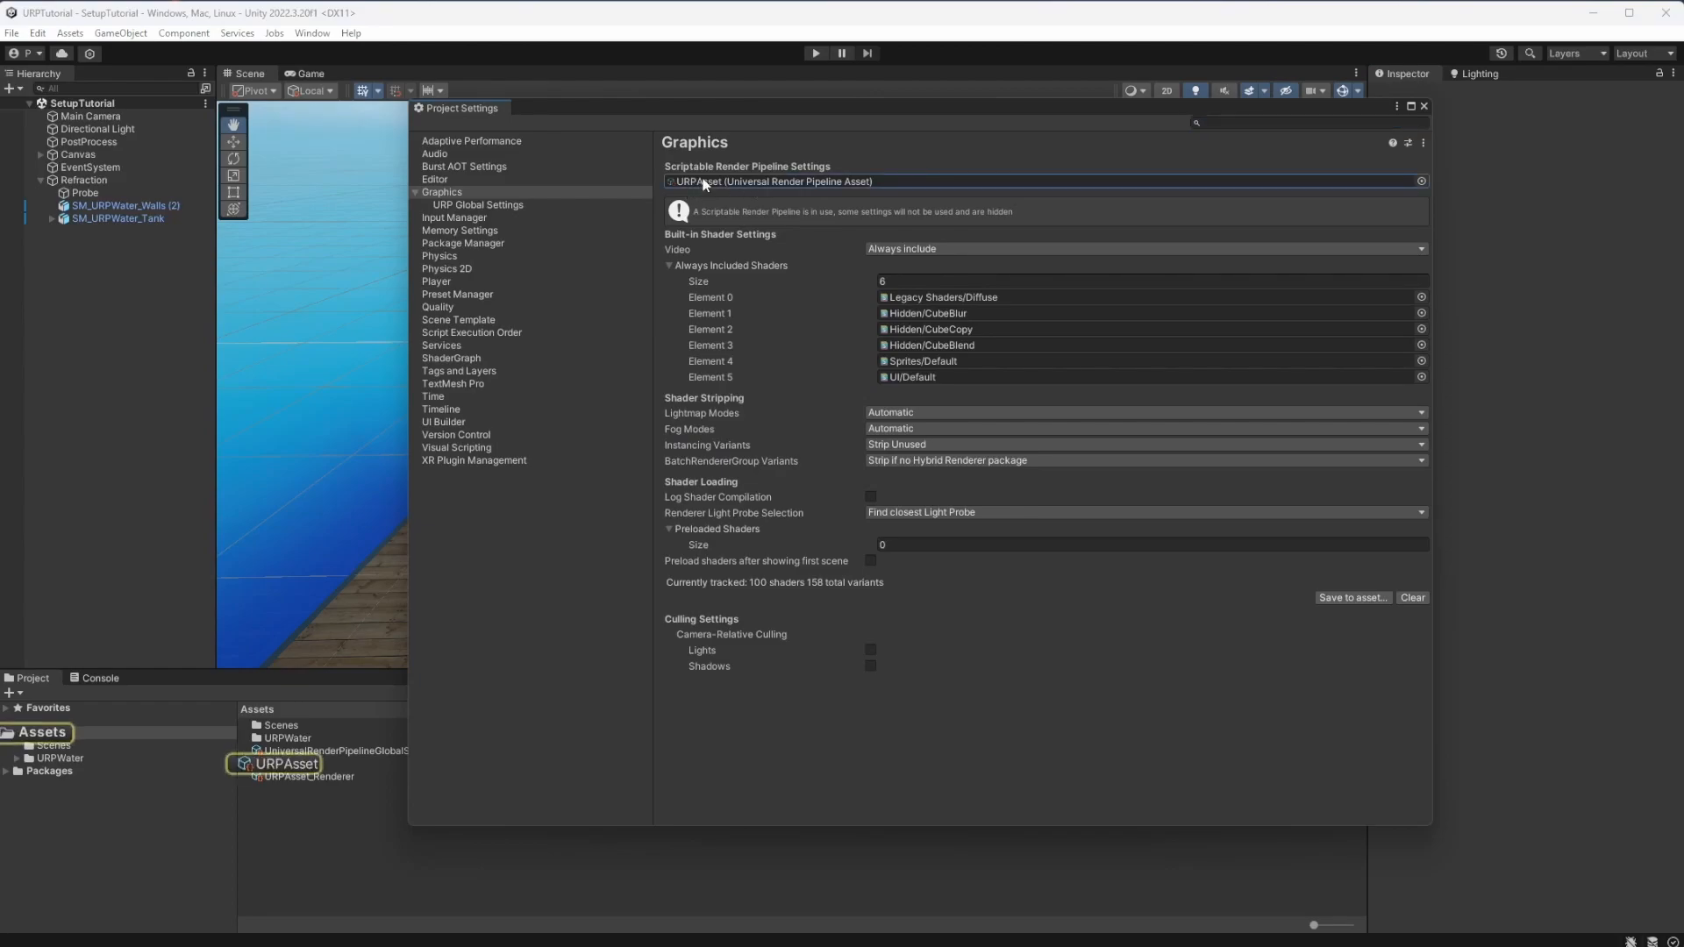
{"action": "left_click", "coordinate": [1423, 105]}
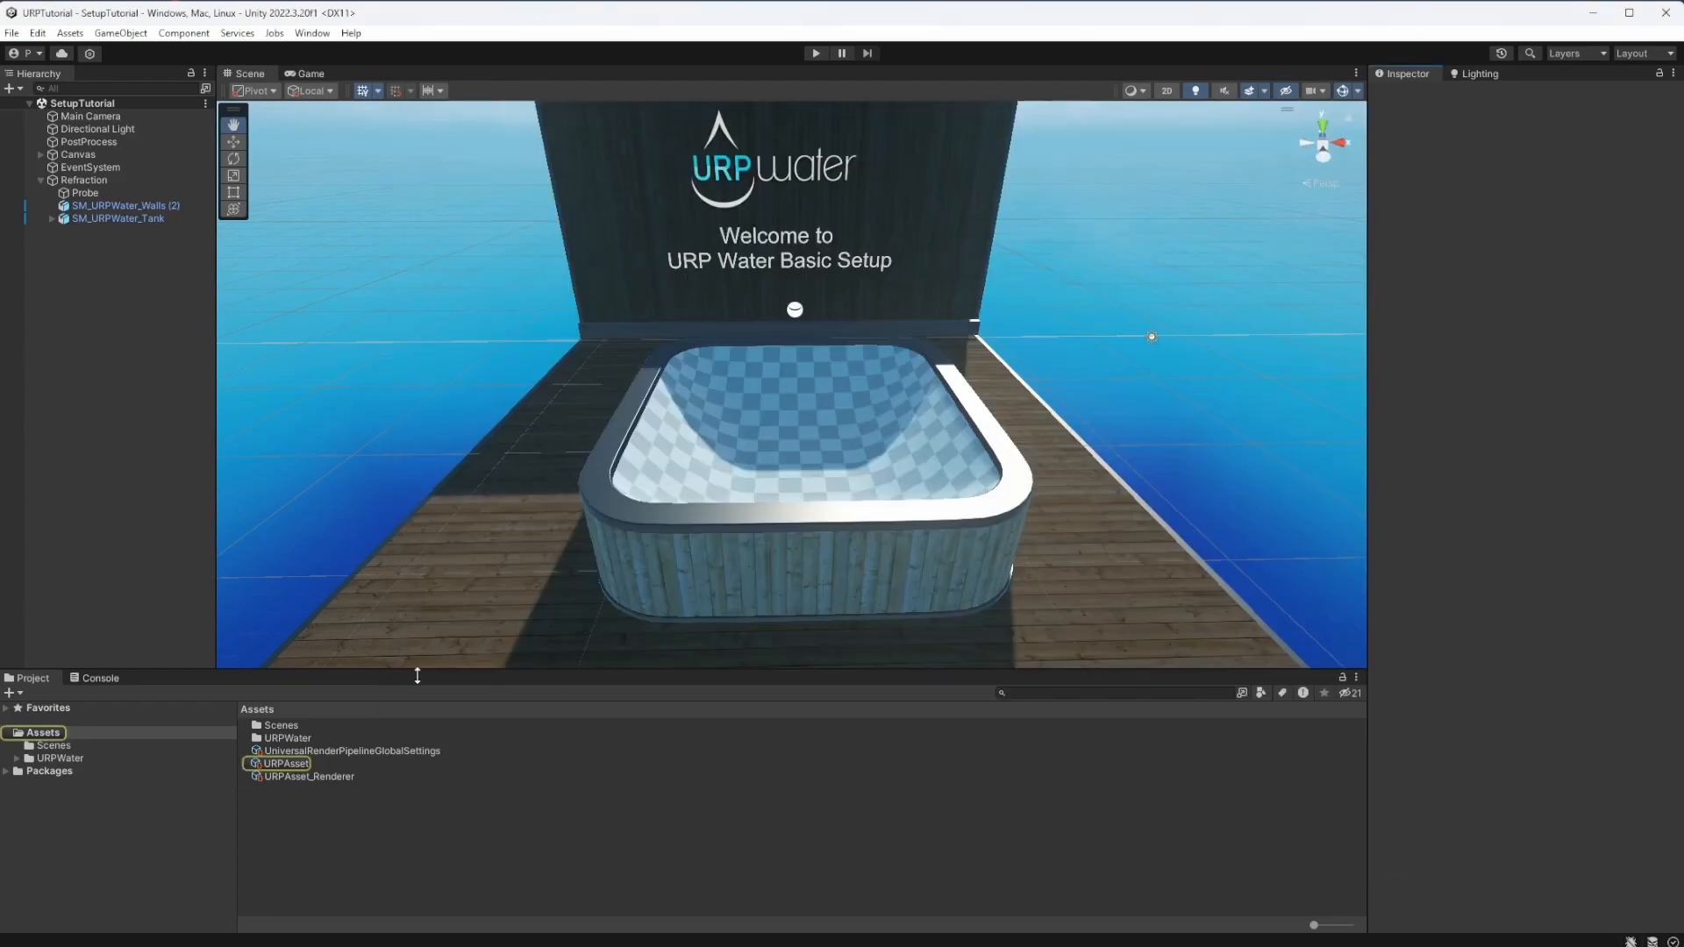
Enable Depth Texture and Opaque Texture on the URPAsset and set its Opaque Downsampling to None.
{"action": "left_click", "coordinate": [272, 767]}
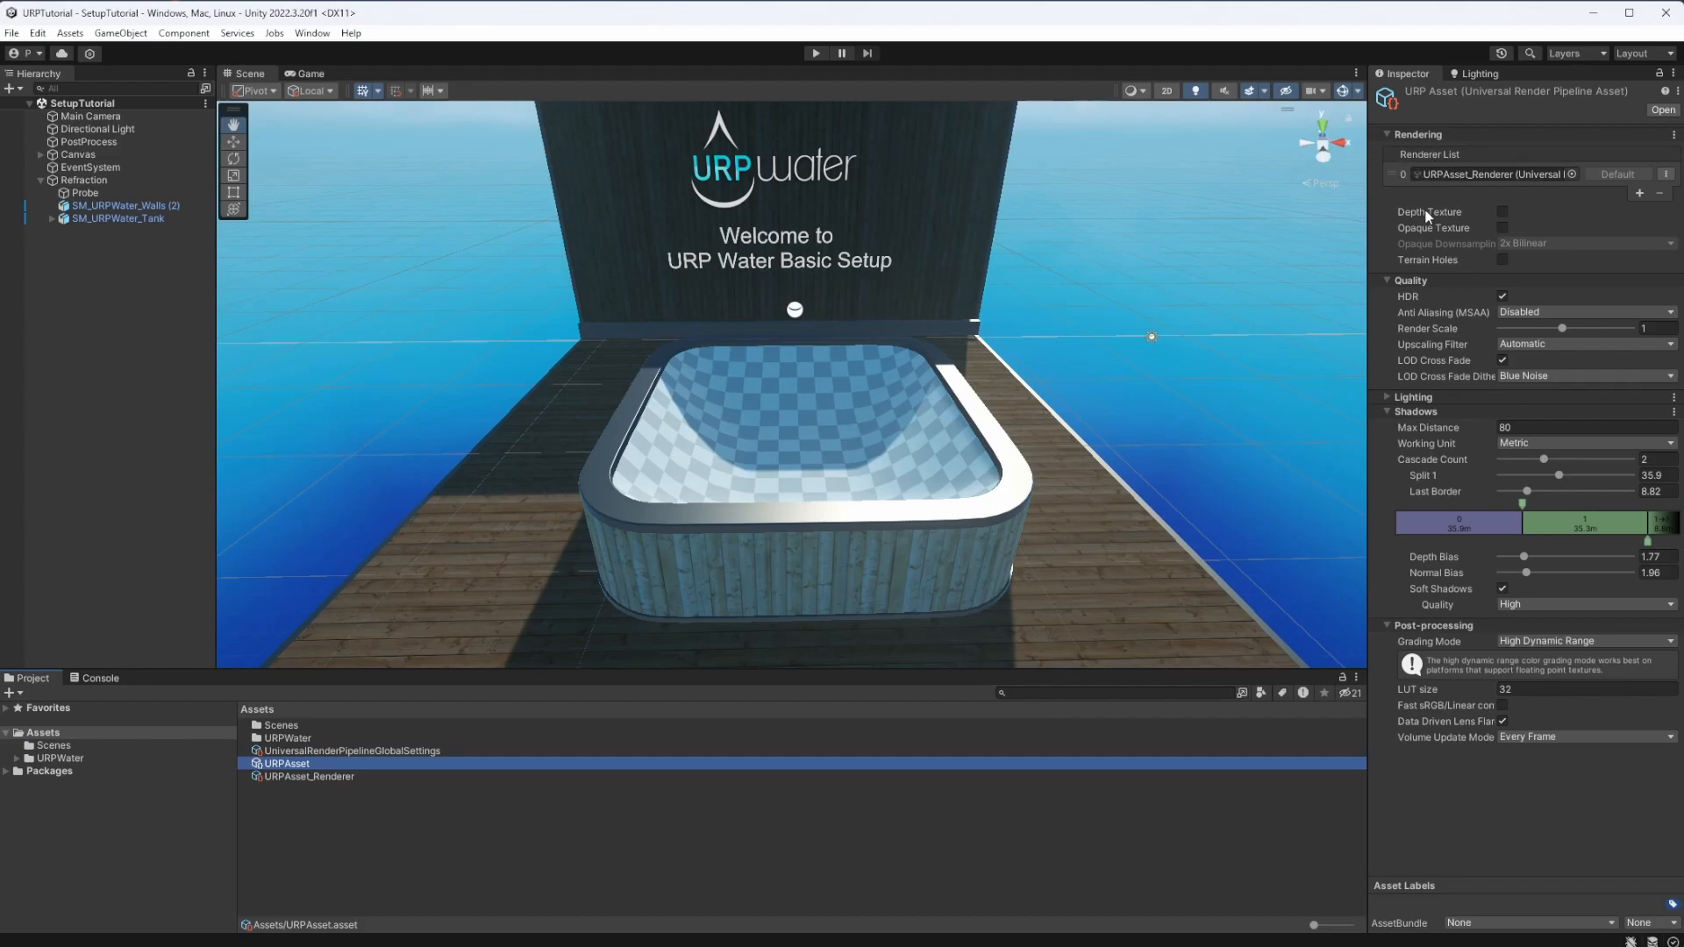
{"action": "mouse_move", "coordinate": [1419, 221]}
{"action": "left_click", "coordinate": [1503, 212]}
{"action": "left_click", "coordinate": [1502, 228]}
{"action": "mouse_move", "coordinate": [1414, 248]}
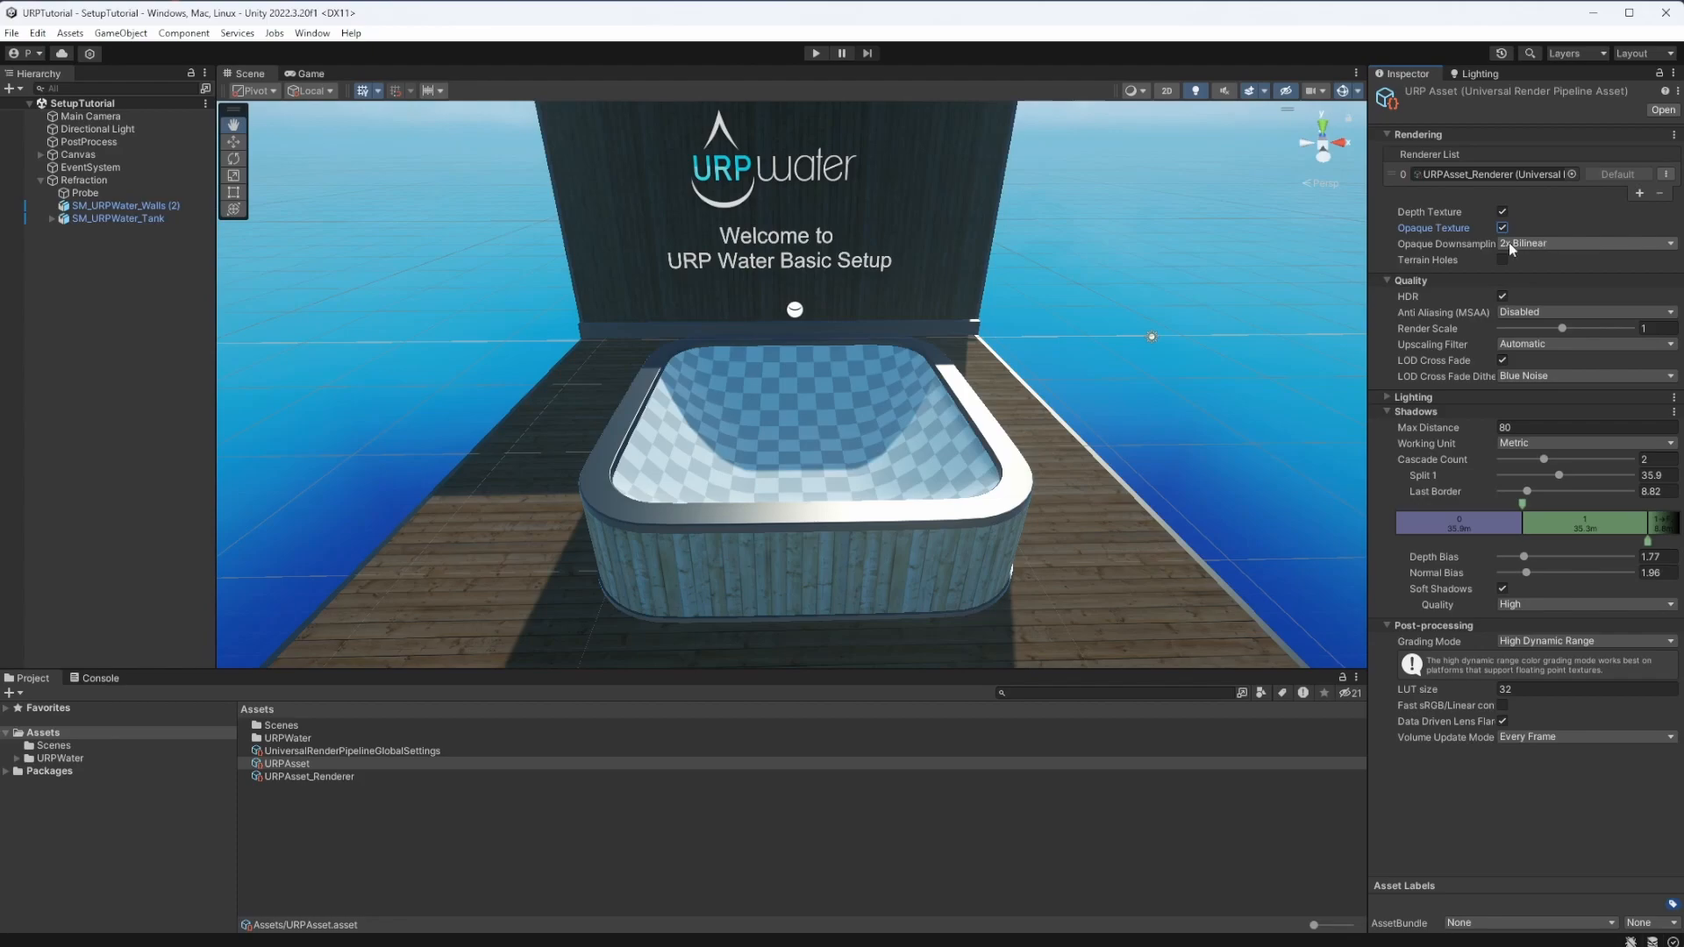
{"action": "left_click", "coordinate": [1543, 253]}
{"action": "left_click", "coordinate": [1533, 261]}
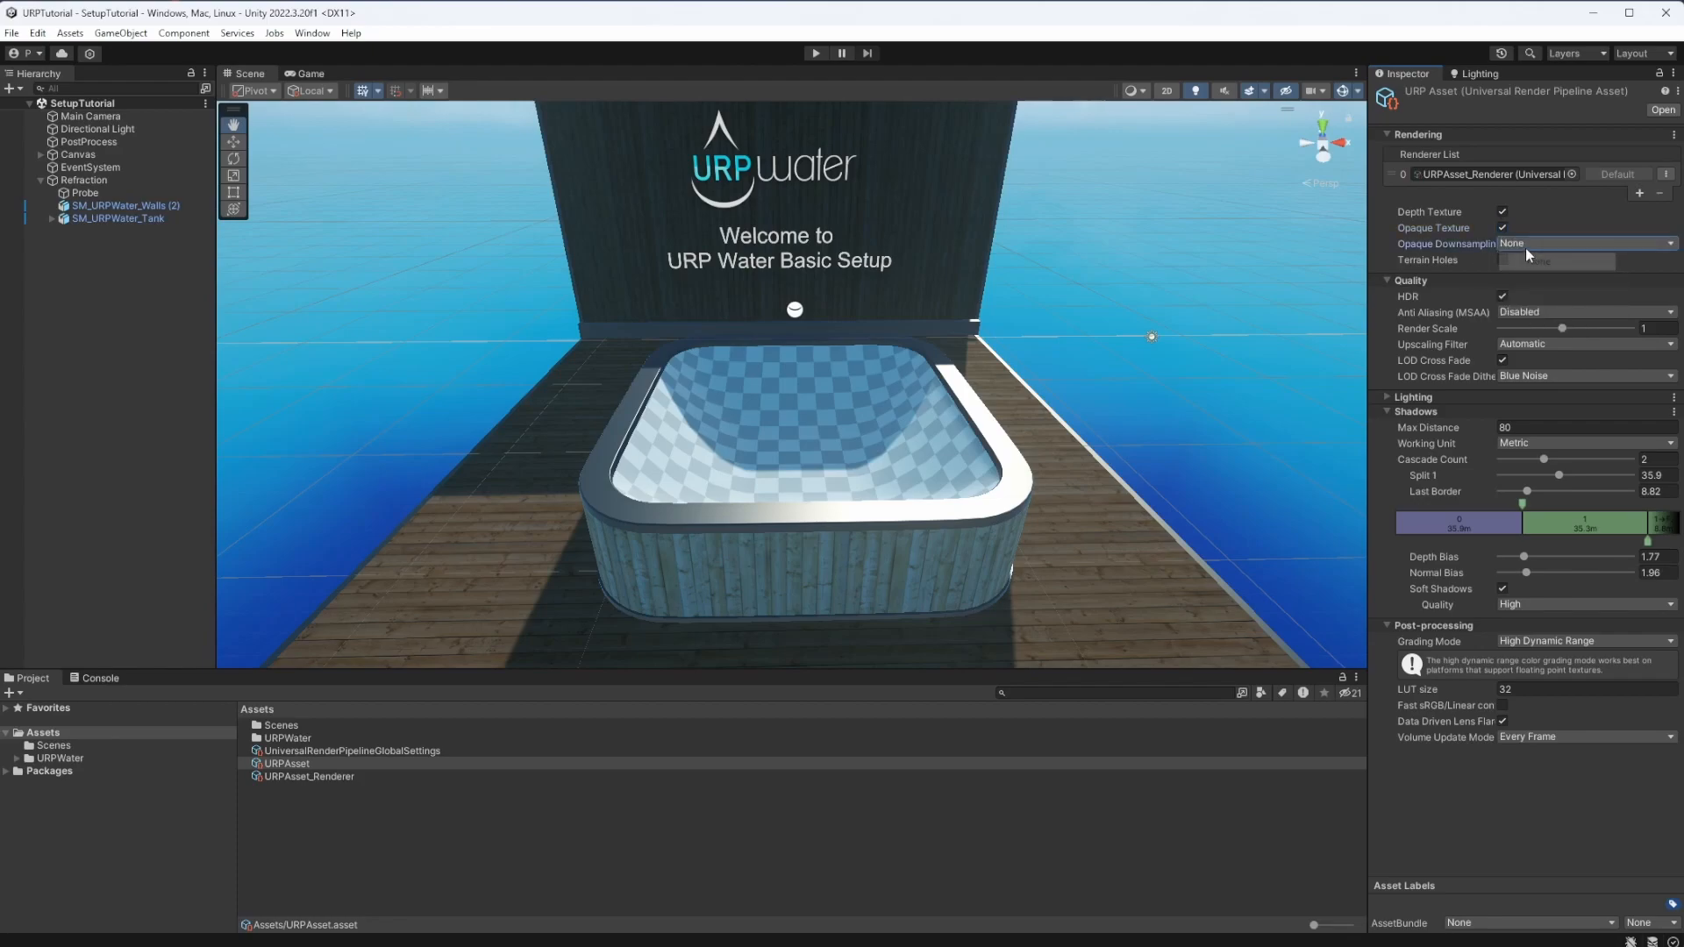
{"action": "left_click", "coordinate": [1524, 243]}
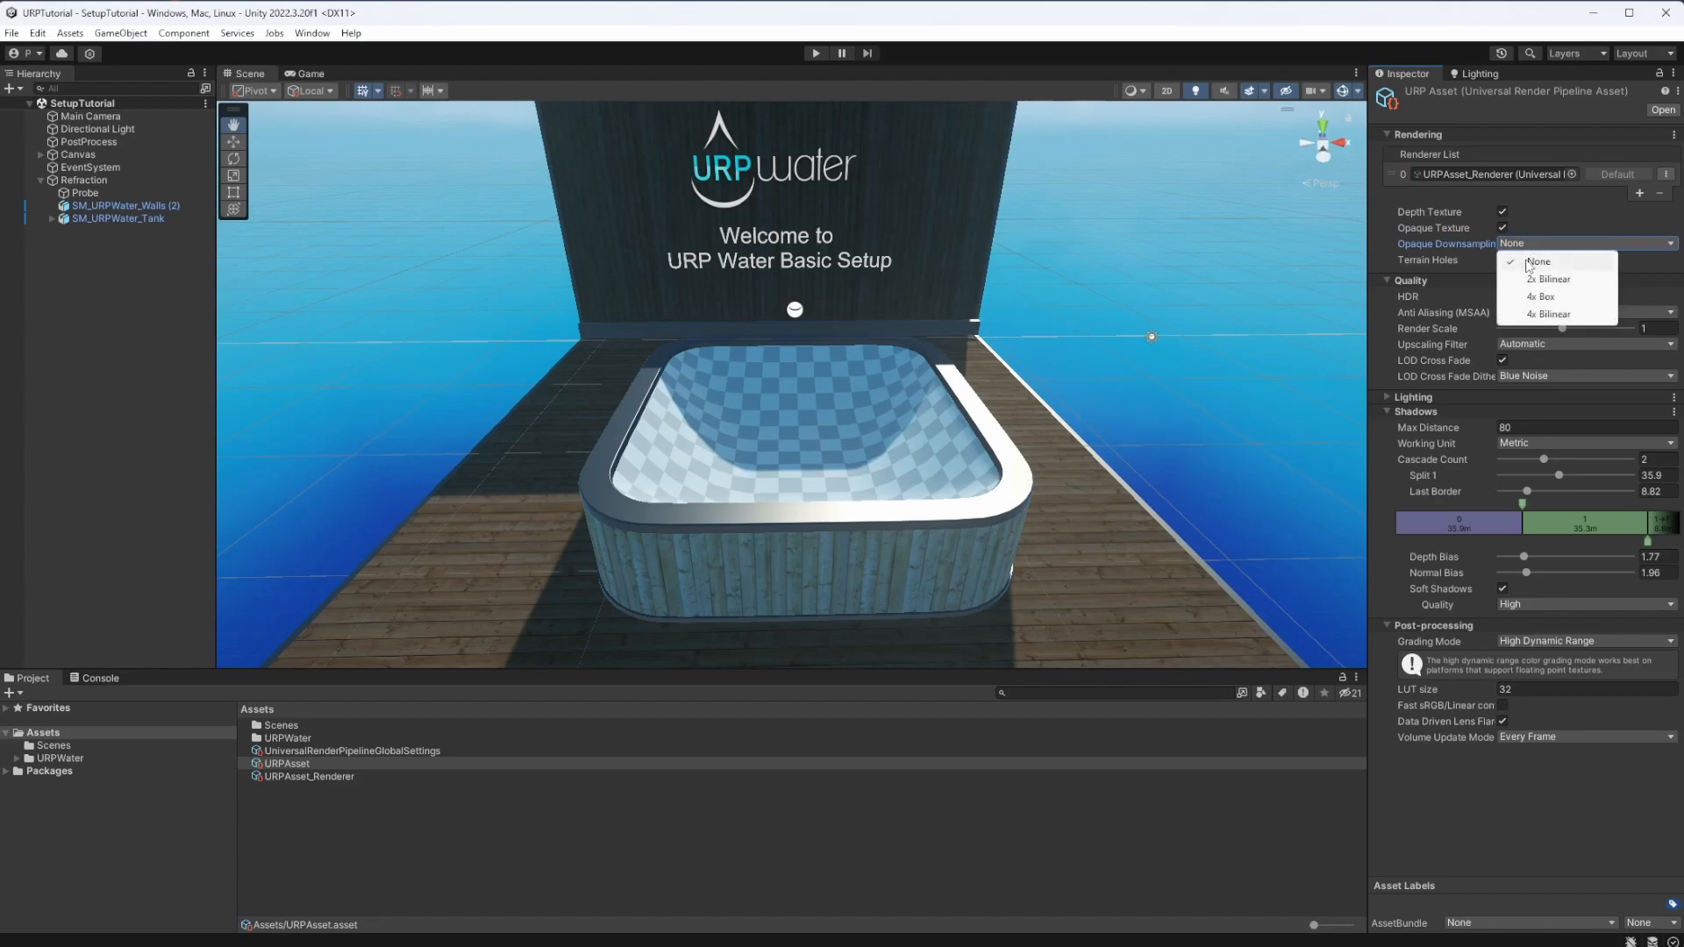
{"action": "left_click", "coordinate": [1533, 261]}
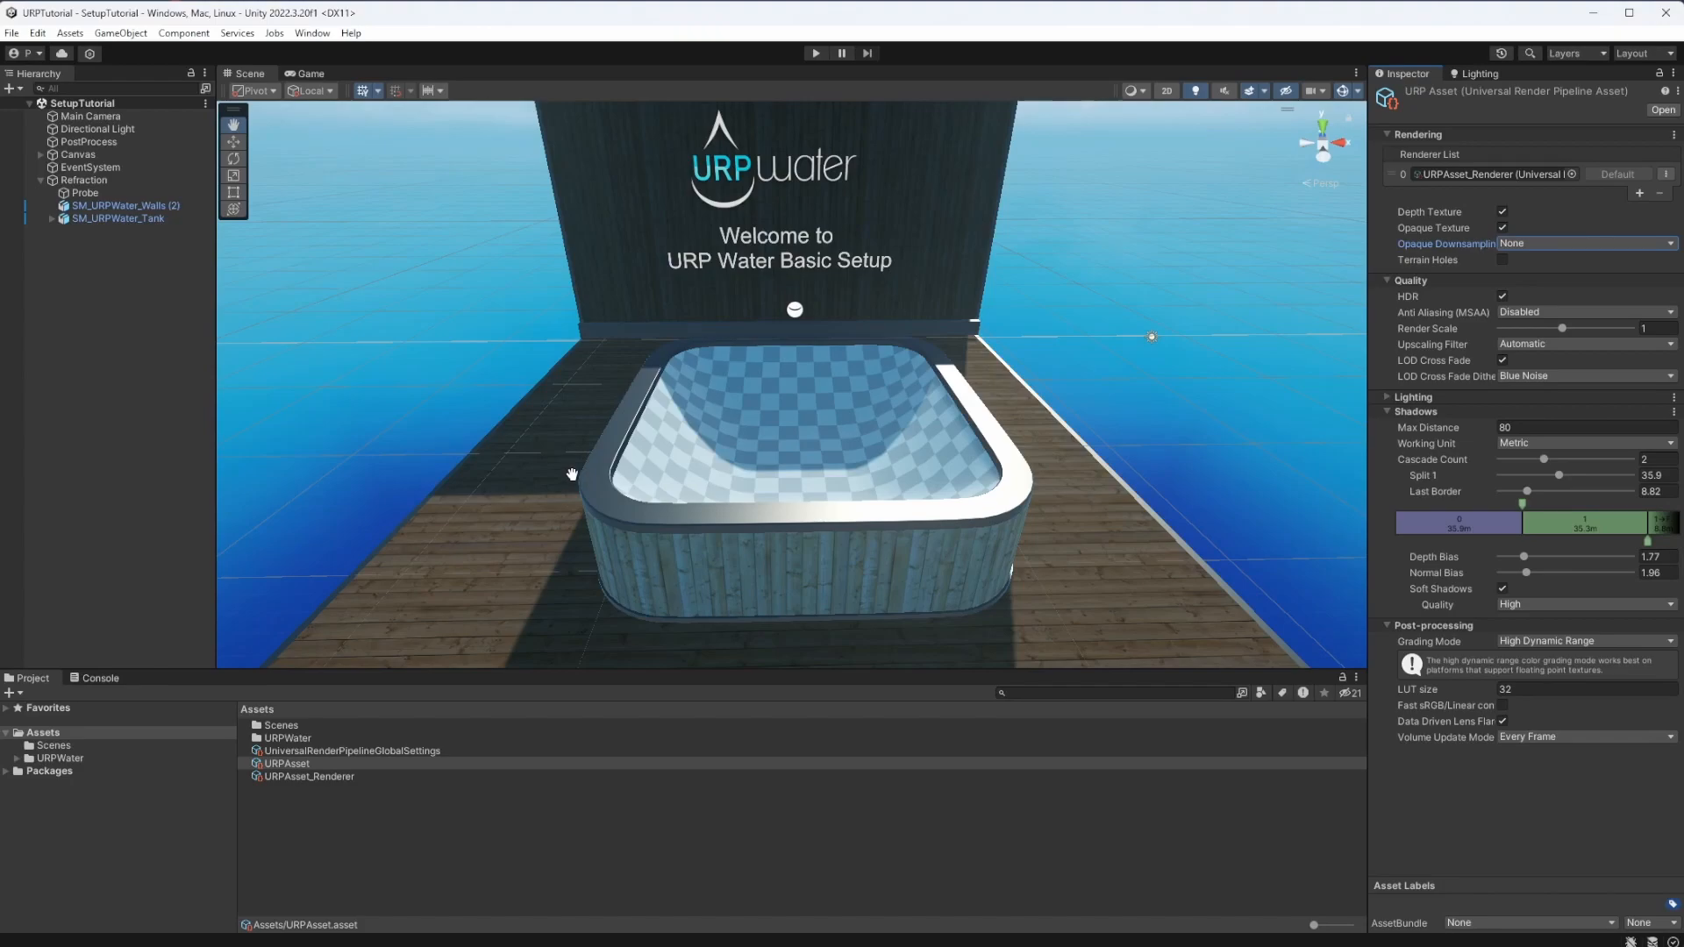
Create a folder named Materials inside the Assets folder.
{"action": "left_click", "coordinate": [52, 734]}
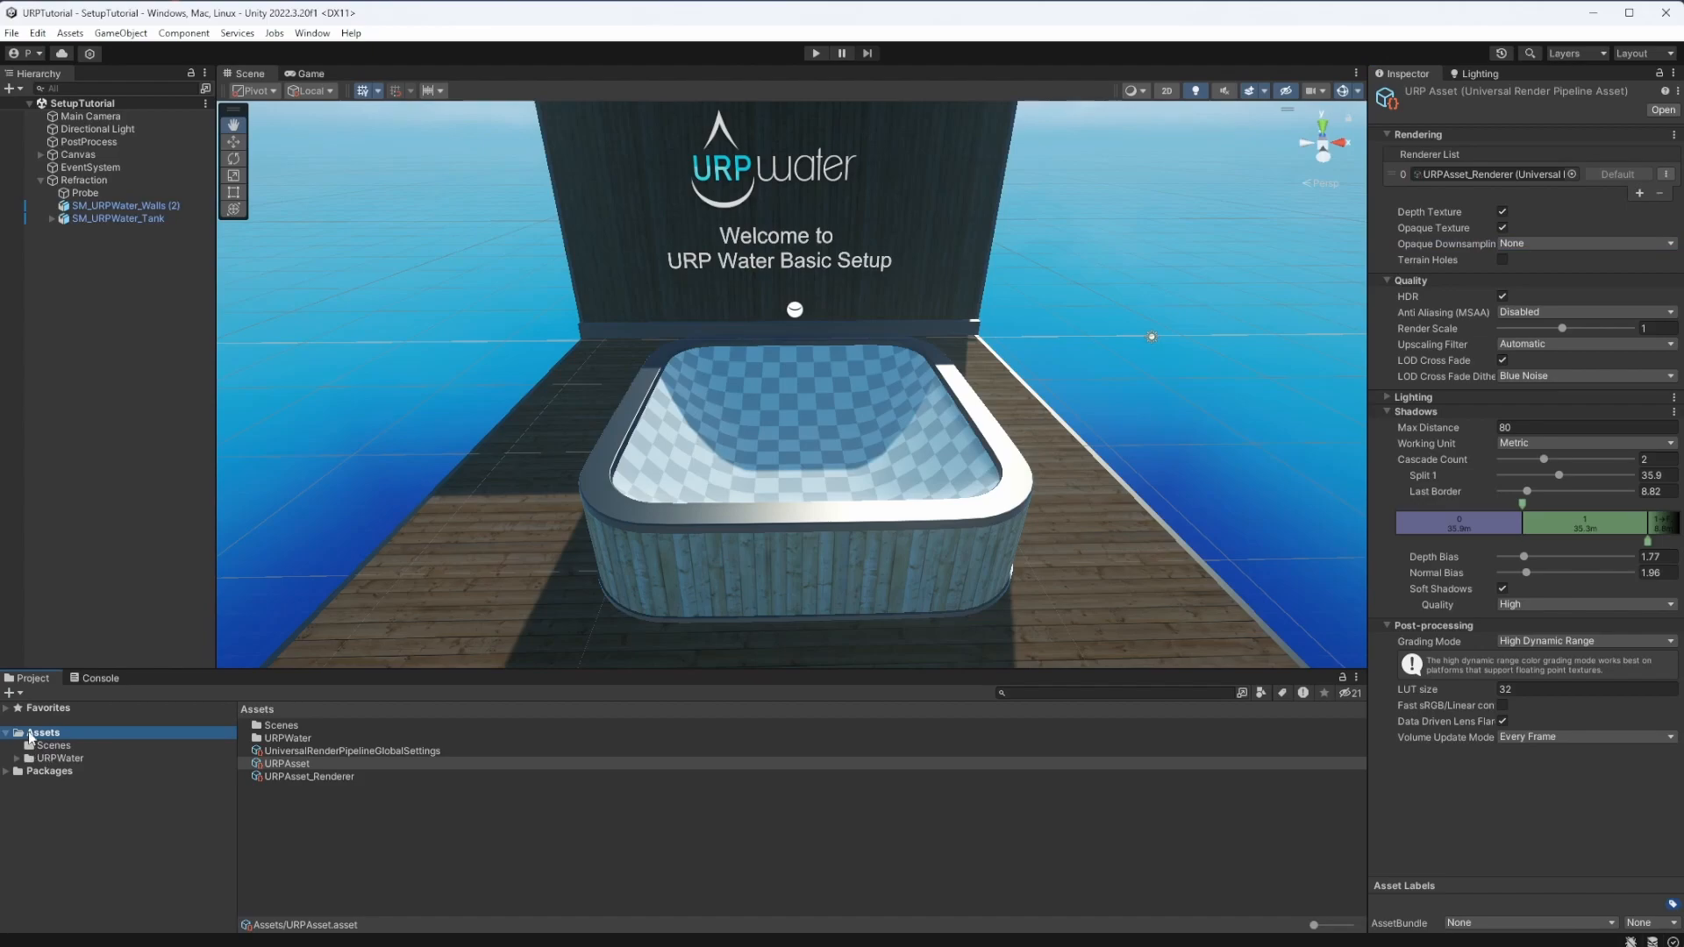
{"action": "right_click", "coordinate": [38, 736]}
{"action": "mouse_move", "coordinate": [219, 287]}
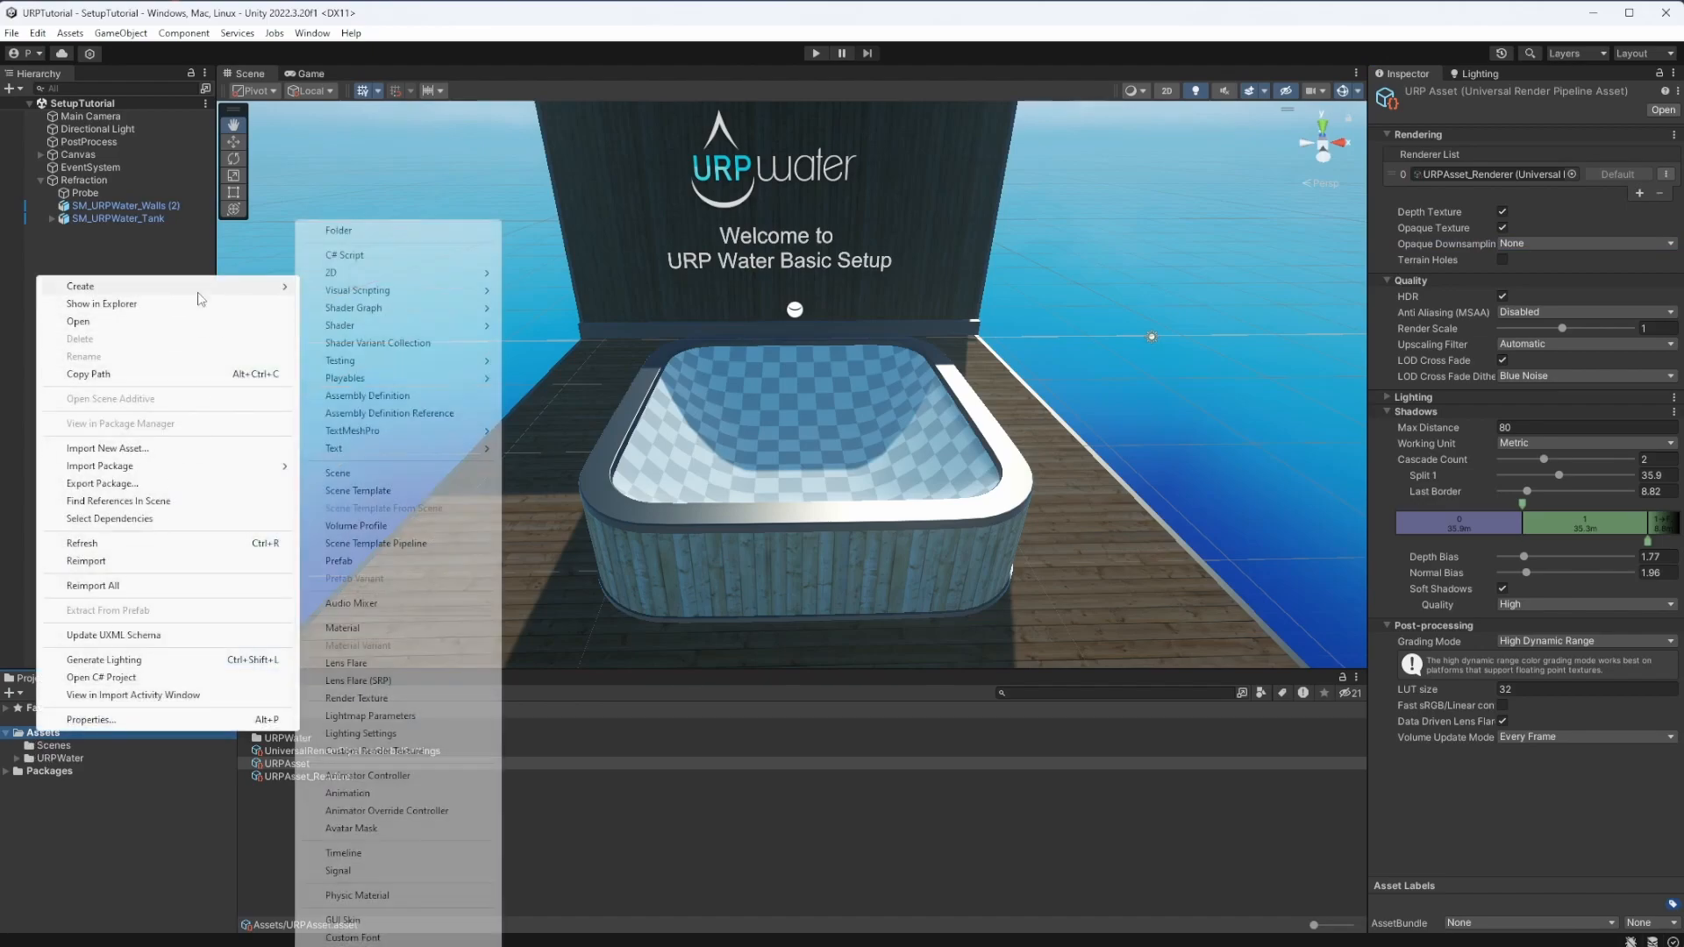
{"action": "left_click", "coordinate": [447, 232]}
{"action": "type", "text": "Materials"}
{"action": "key", "text": "Return"}
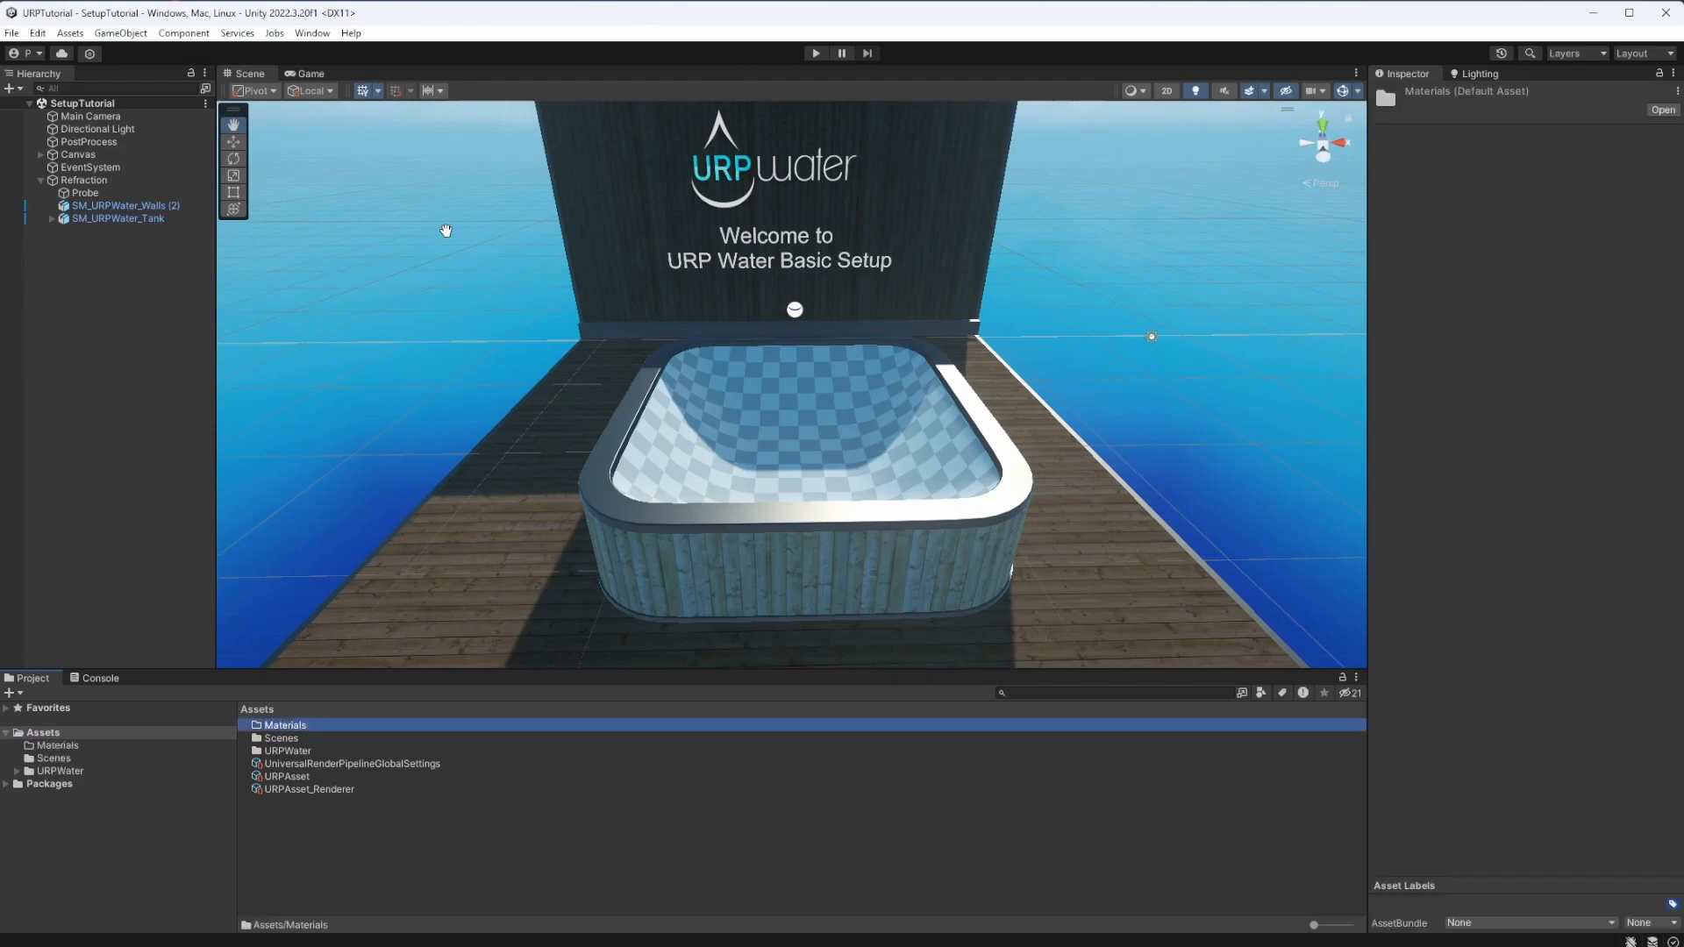
Create a new material named M_Water in the Materials folder.
{"action": "left_click", "coordinate": [70, 748]}
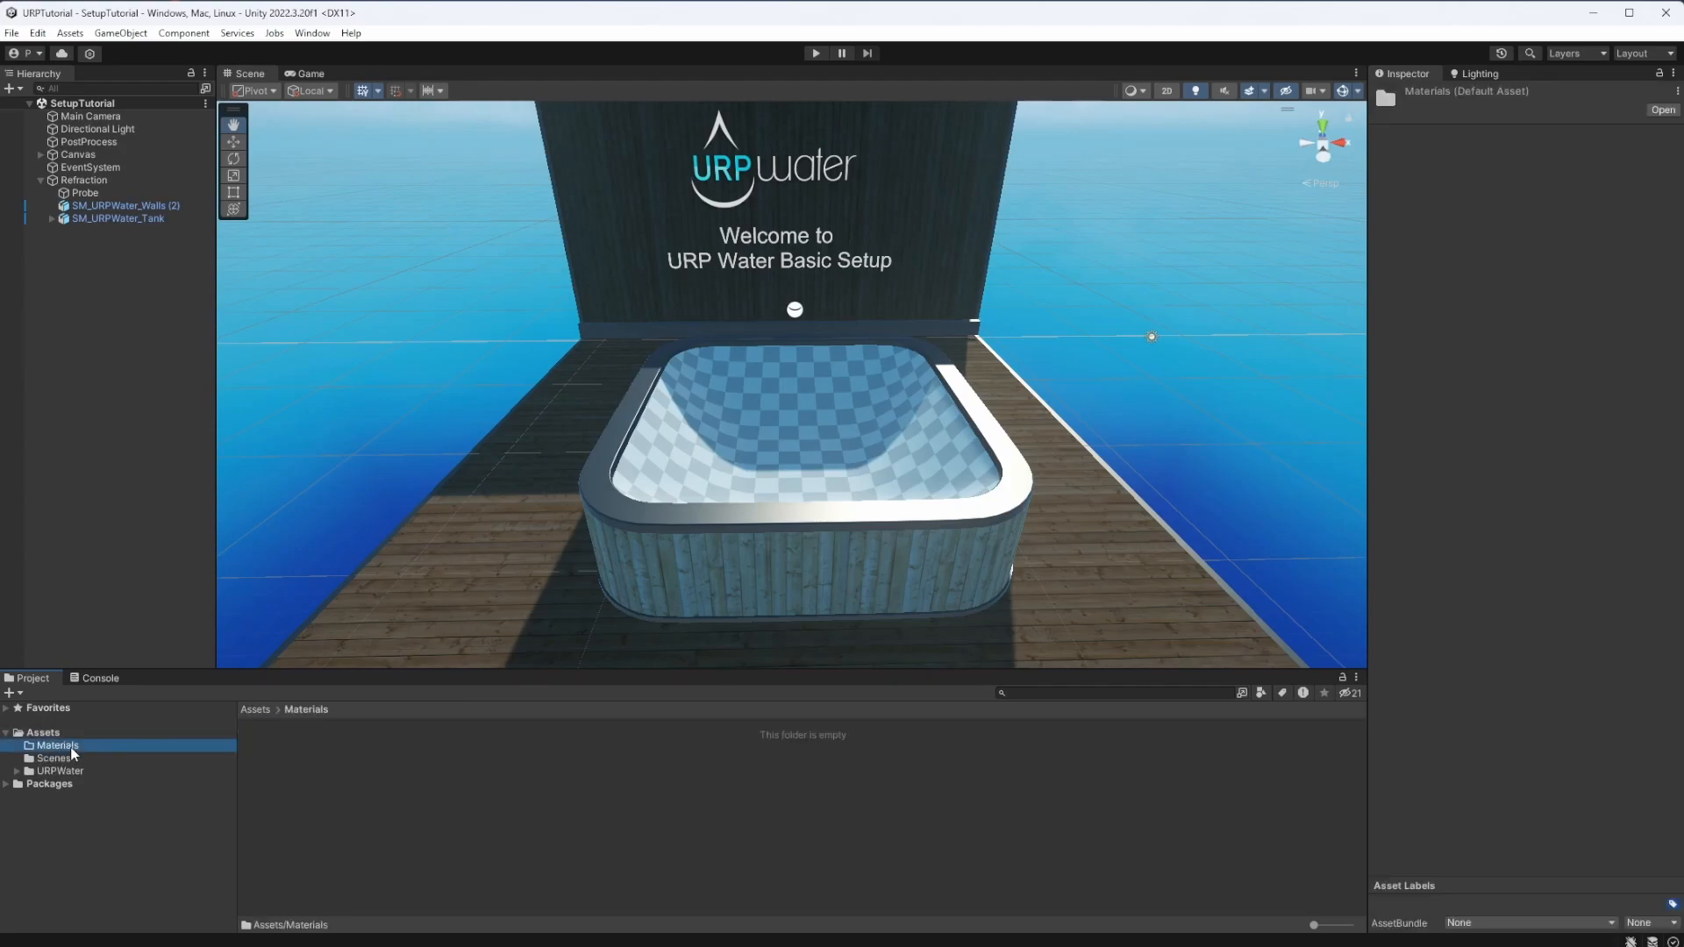
{"action": "right_click", "coordinate": [376, 777]}
{"action": "left_click", "coordinate": [319, 835]}
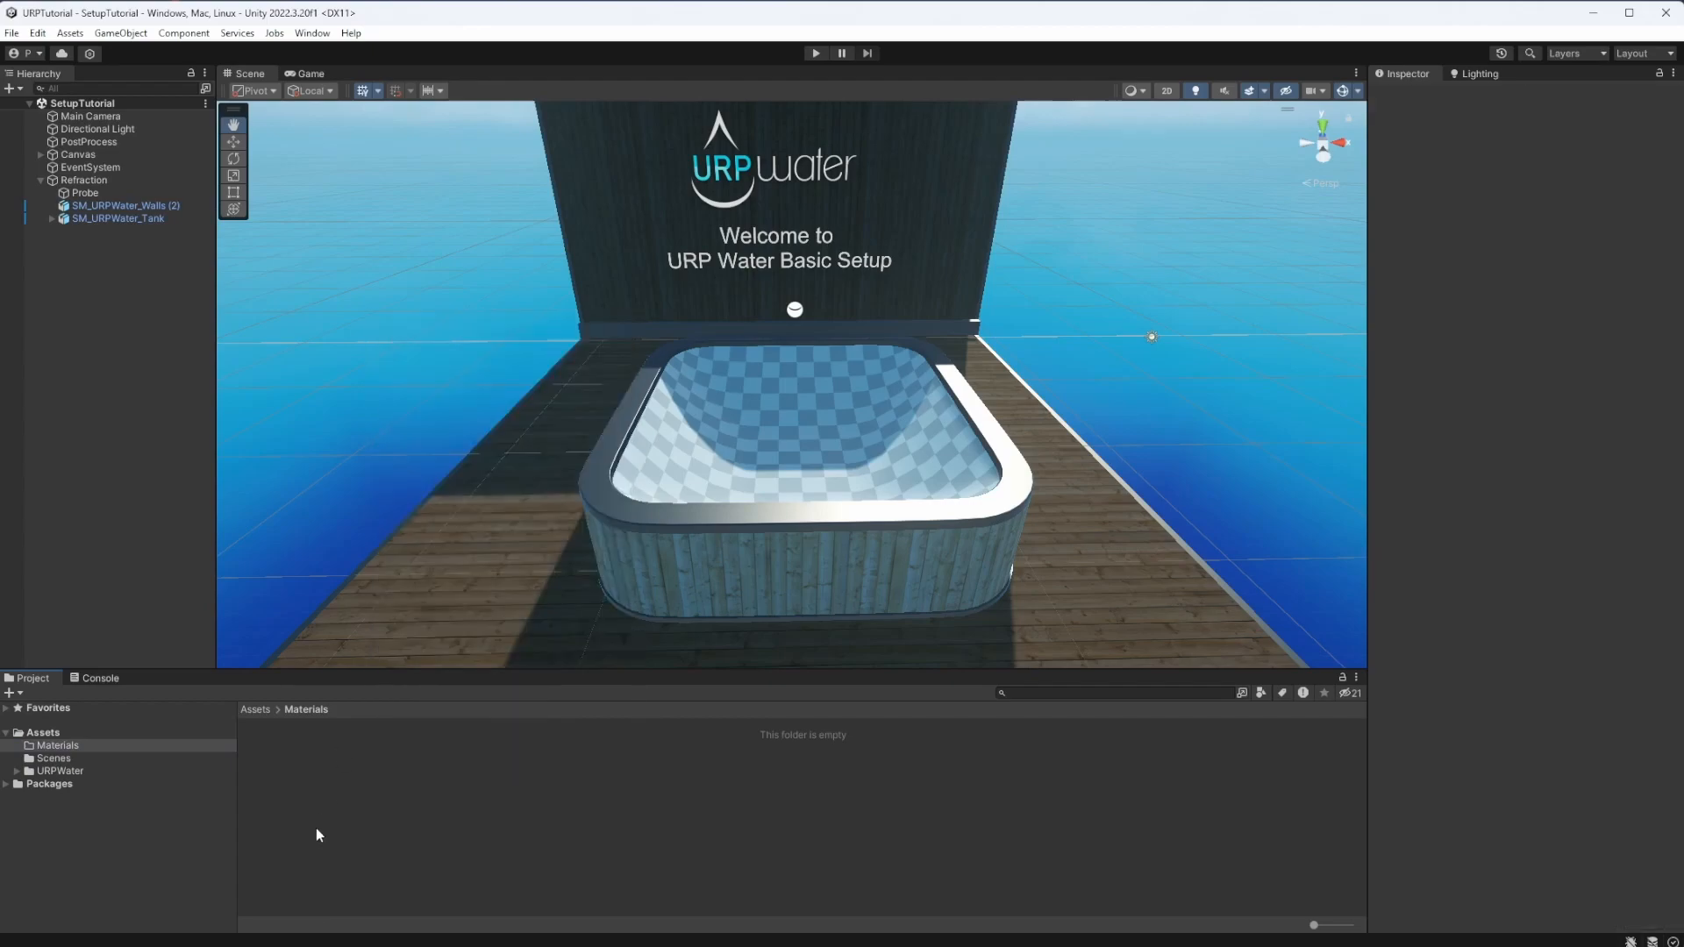
{"action": "right_click", "coordinate": [319, 835]}
{"action": "mouse_move", "coordinate": [368, 384]}
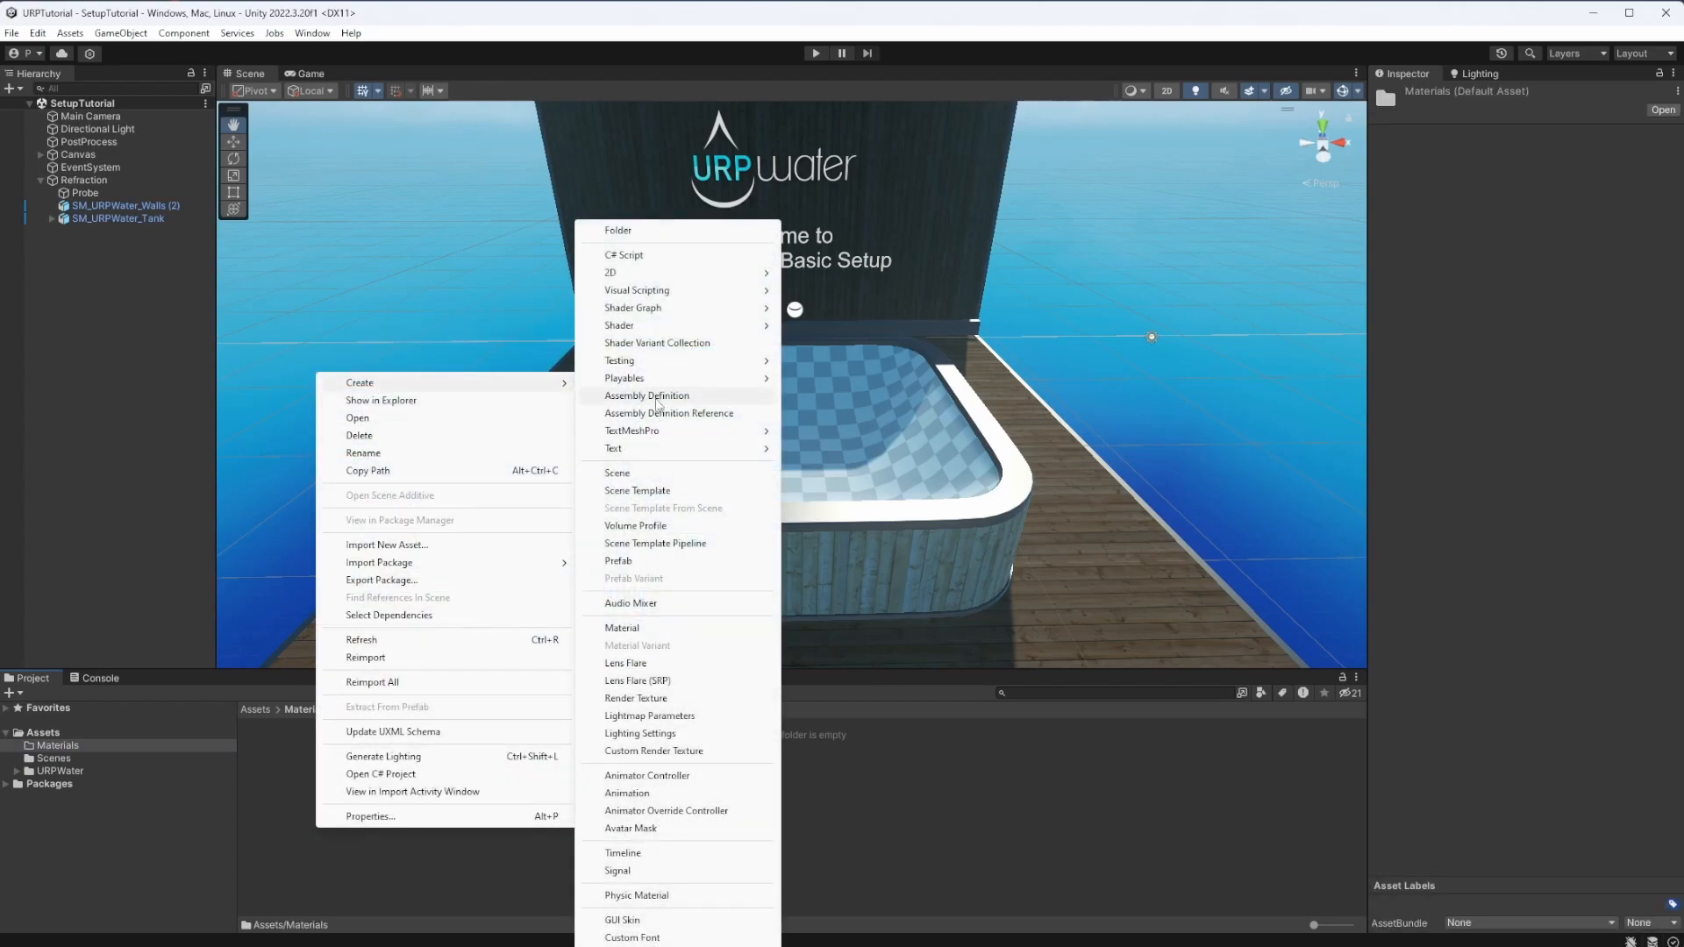
{"action": "left_click", "coordinate": [625, 629]}
{"action": "type", "text": "M_Water"}
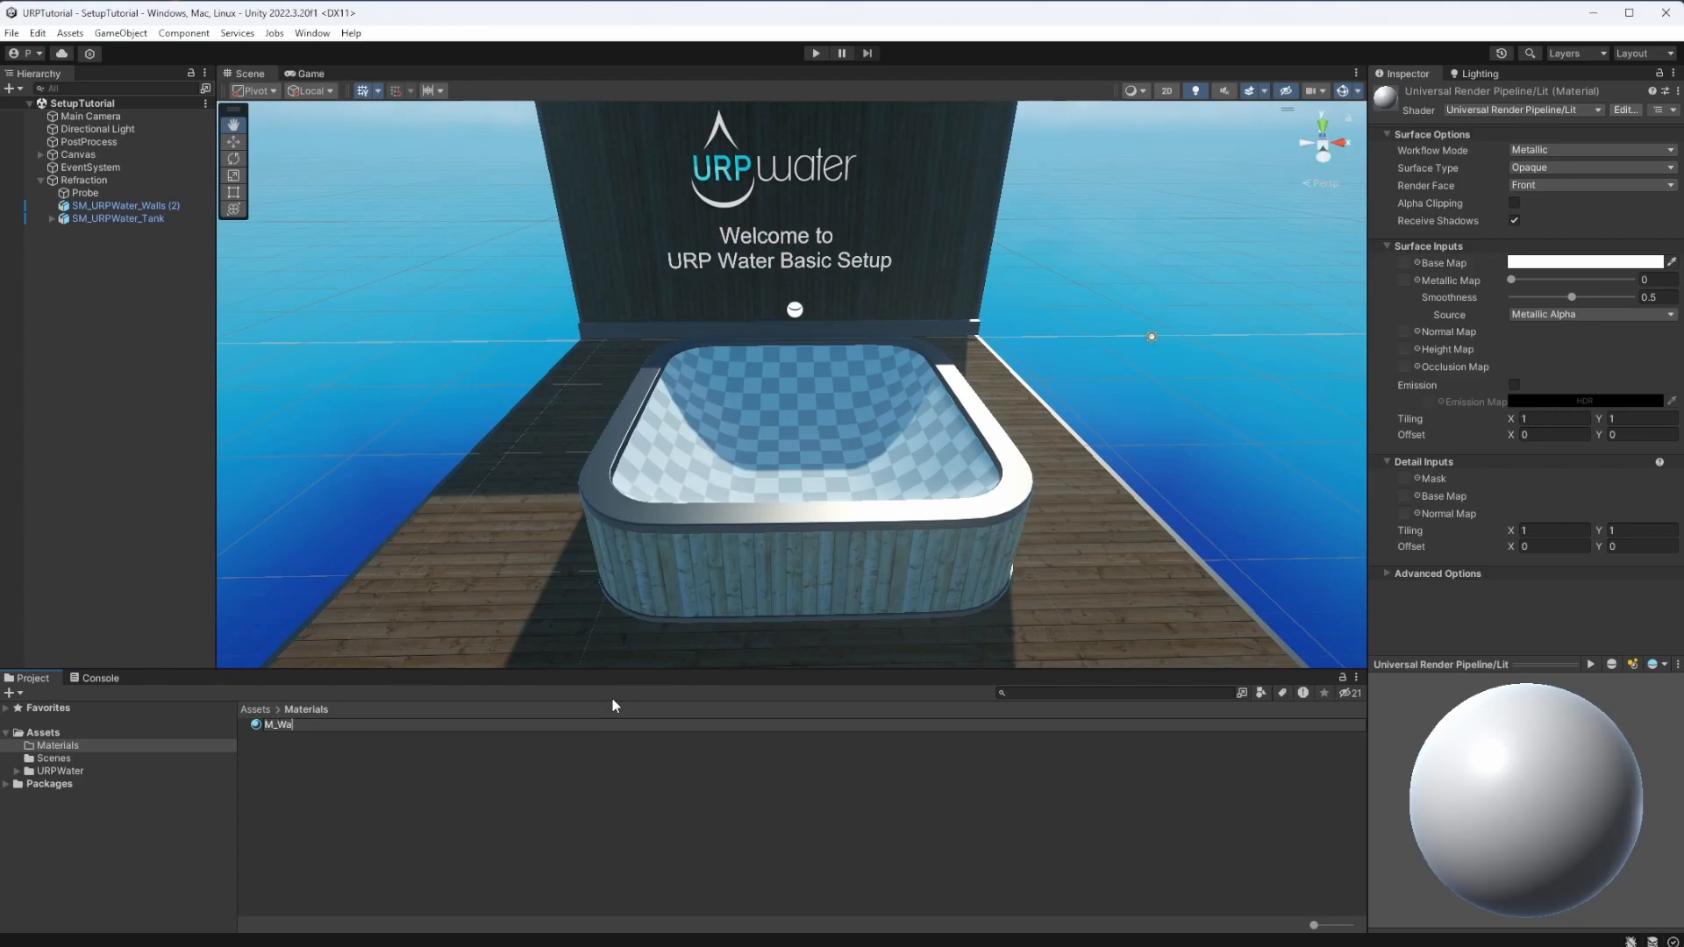
{"action": "key", "text": "Return"}
Change the M_Water material's shader to URPWater/Standard.
{"action": "left_click", "coordinate": [305, 775]}
{"action": "left_click", "coordinate": [302, 731]}
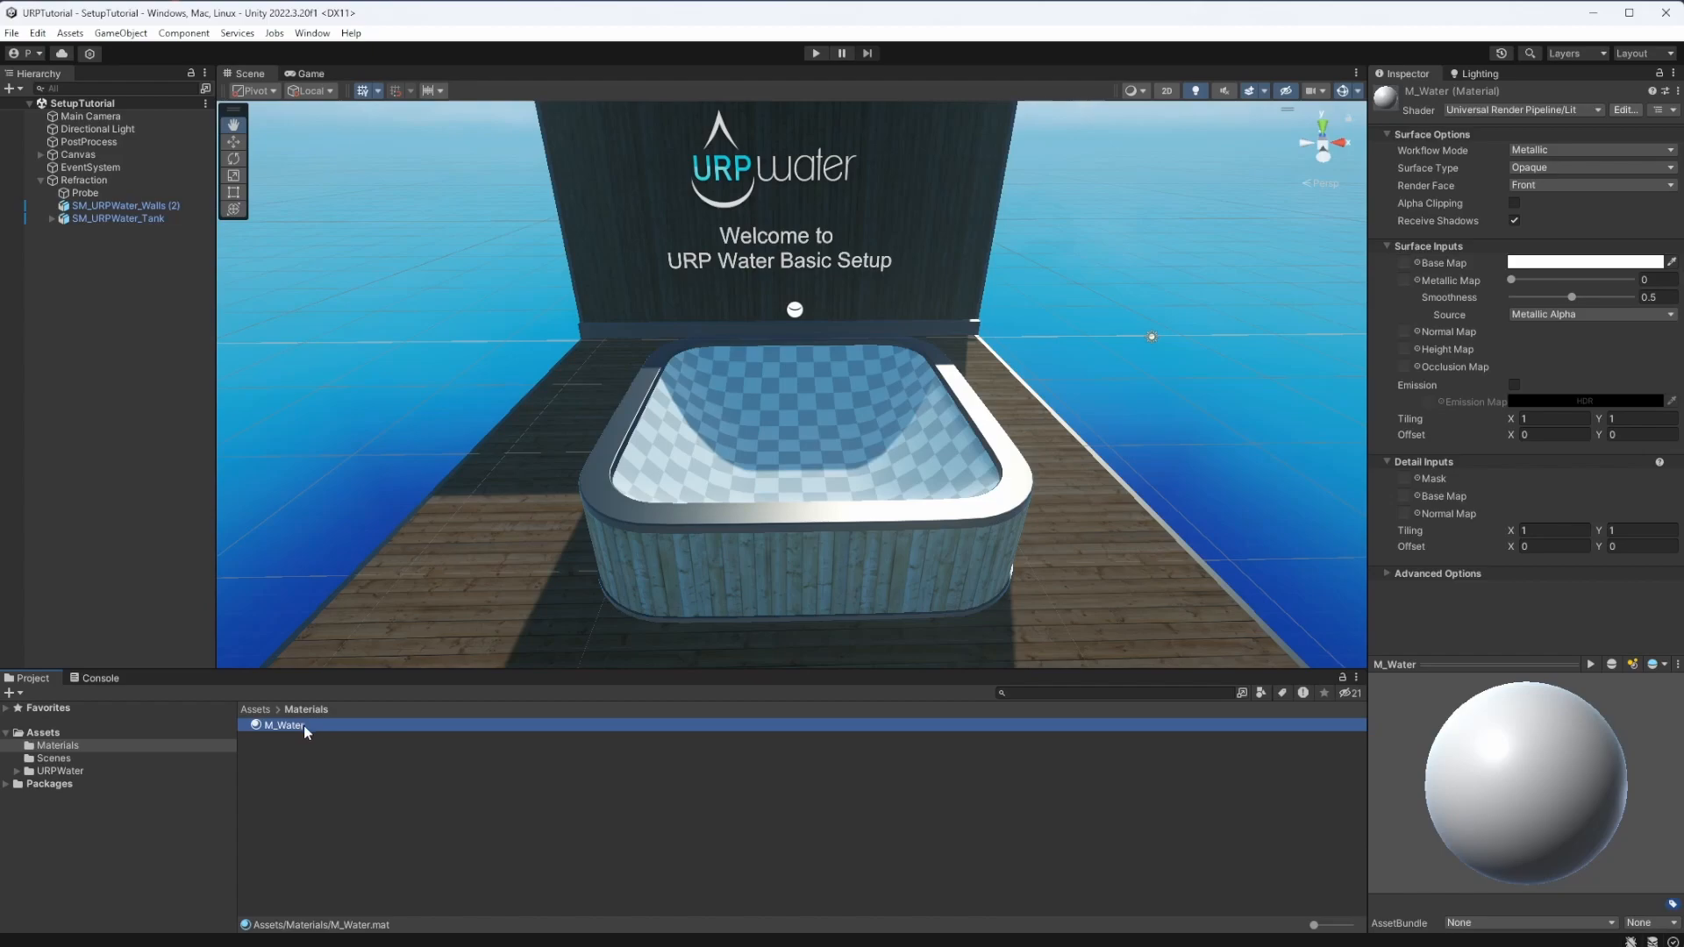
{"action": "left_click", "coordinate": [1512, 112]}
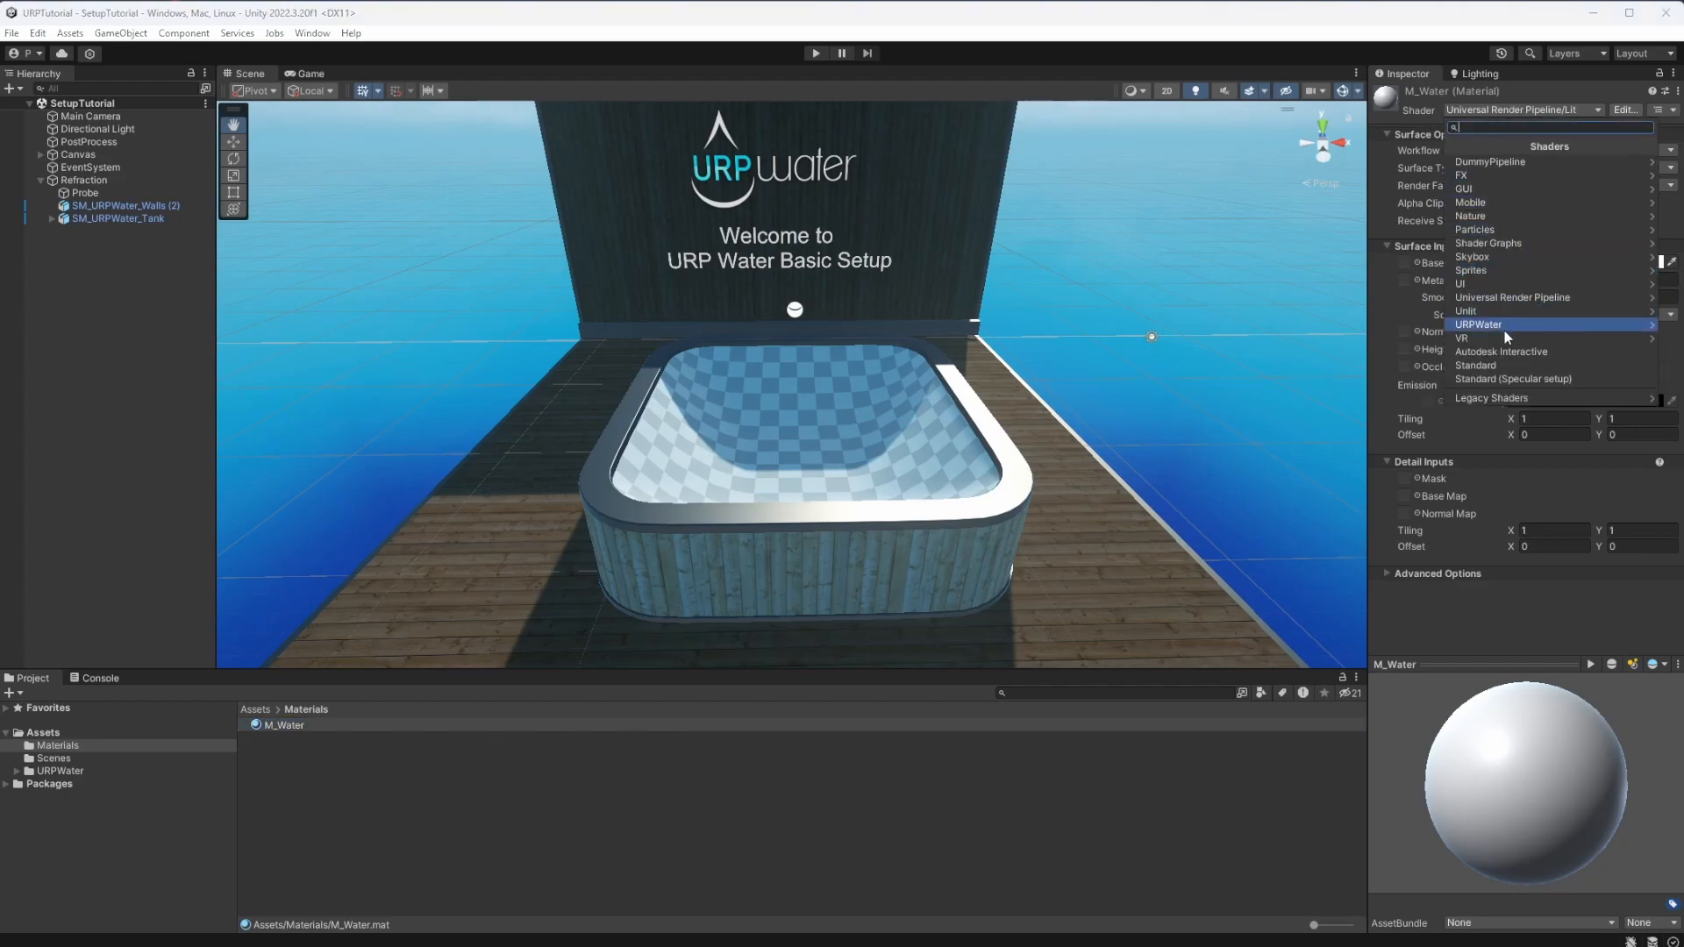
{"action": "left_click", "coordinate": [1515, 330]}
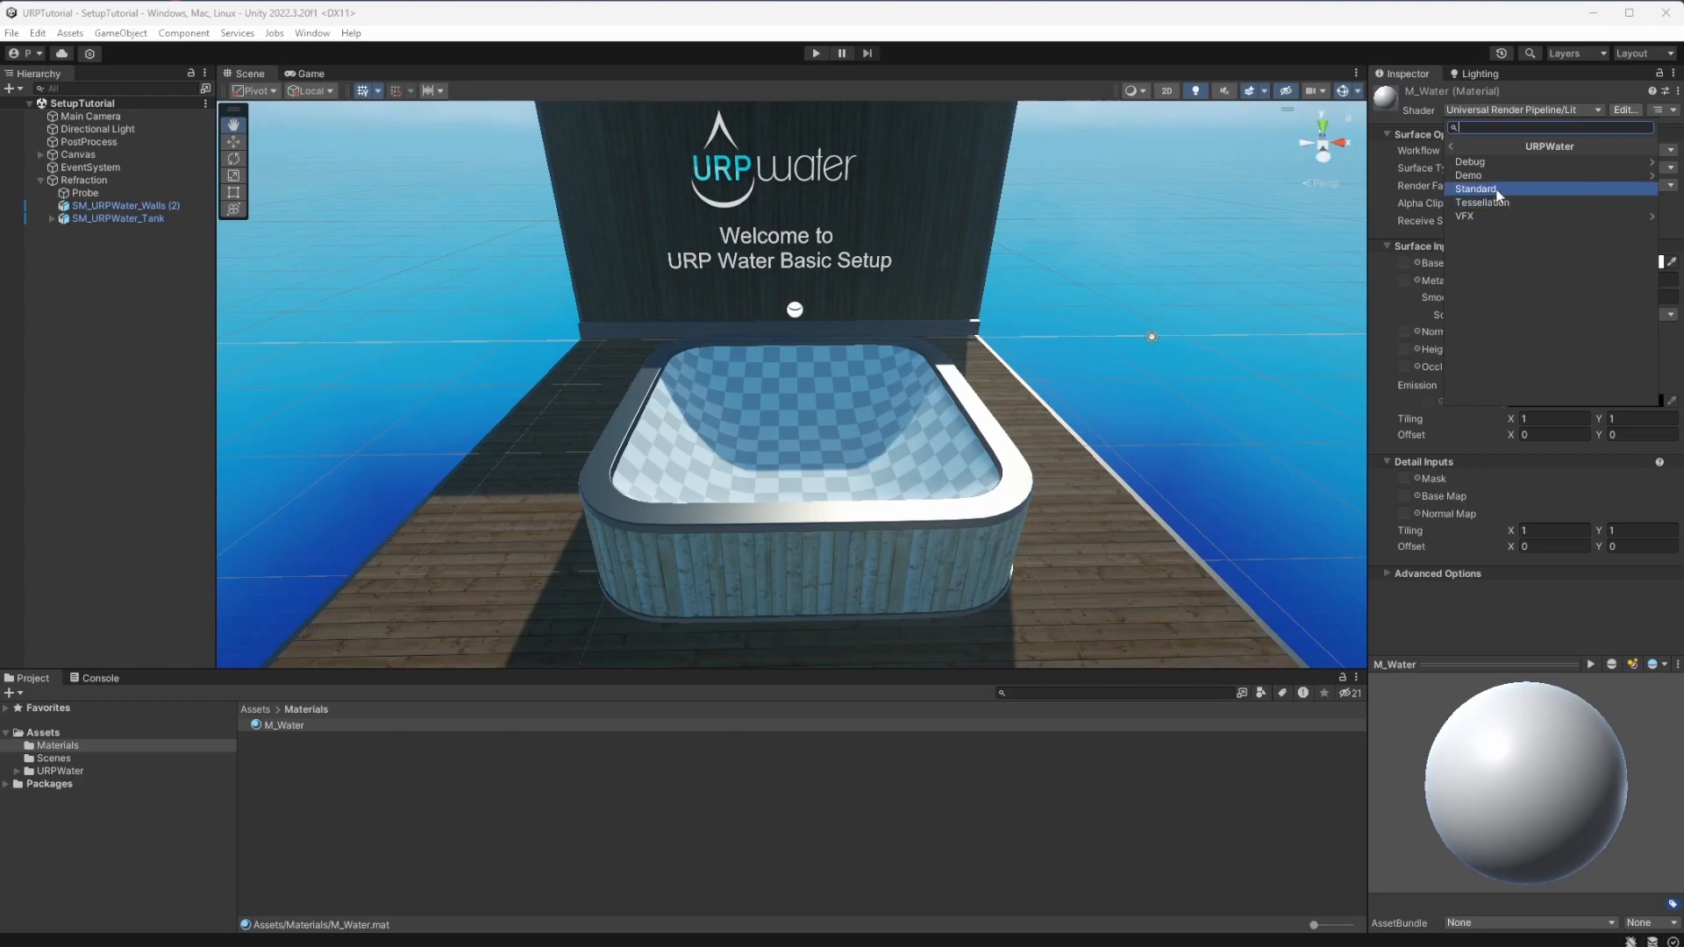
{"action": "left_click", "coordinate": [1496, 190]}
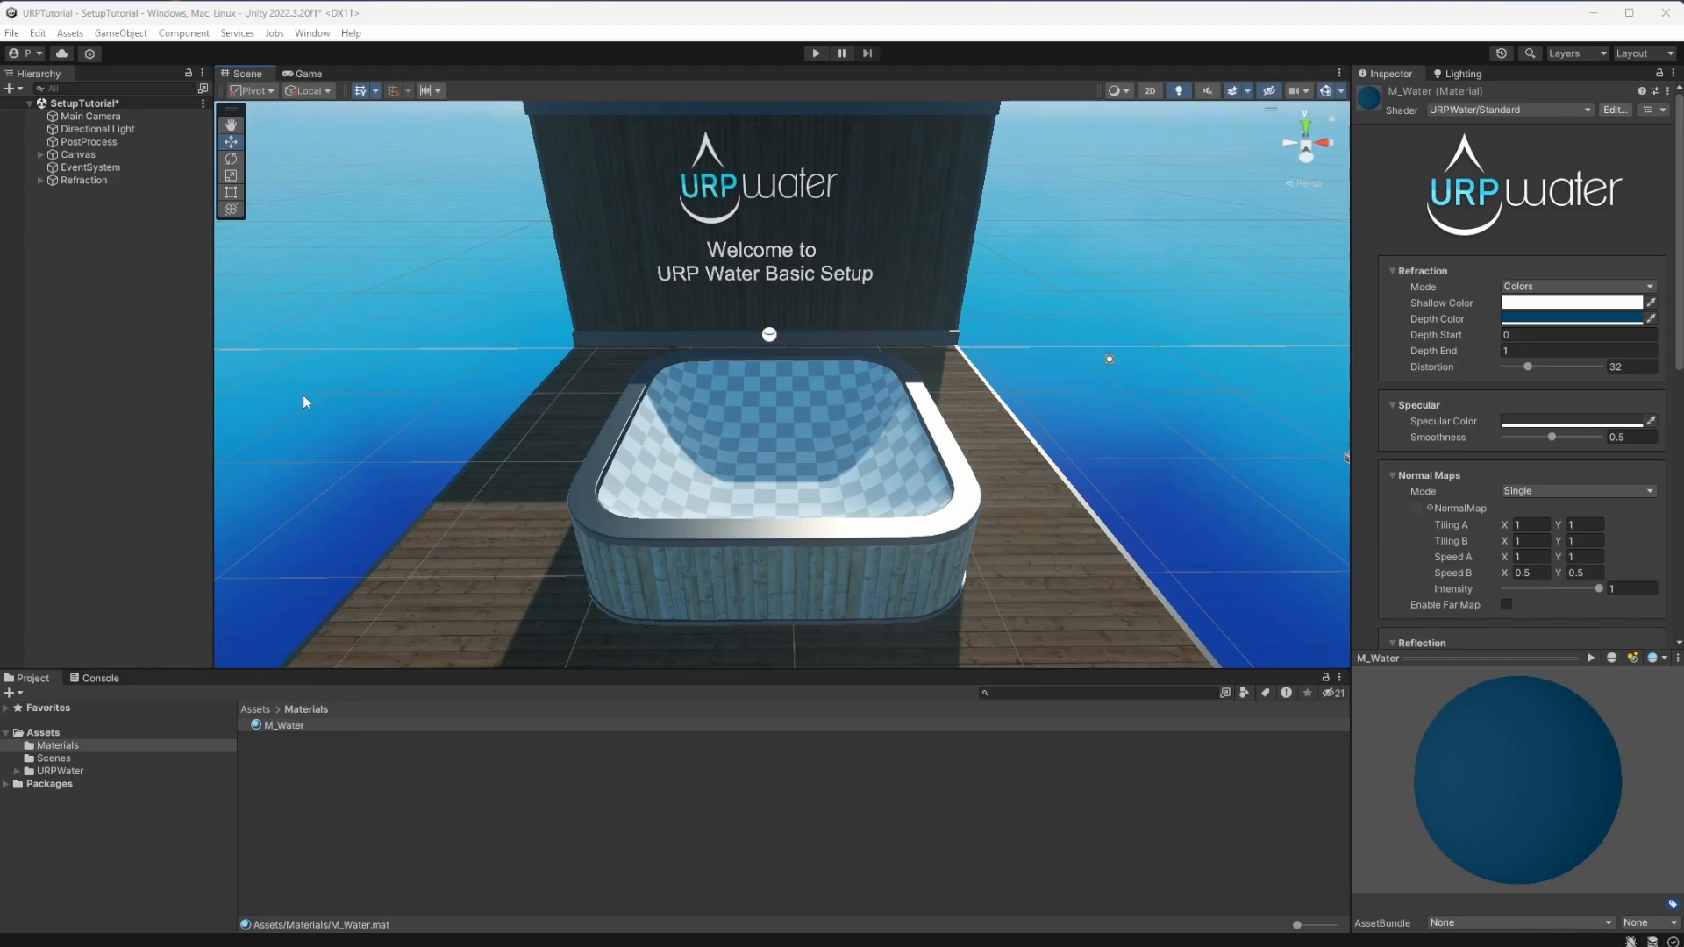
Activate the SM_URPWater_Plane object under SM_URPWater_Tank and apply the M_Water material to it.
{"action": "left_click", "coordinate": [40, 180]}
{"action": "left_click", "coordinate": [51, 218]}
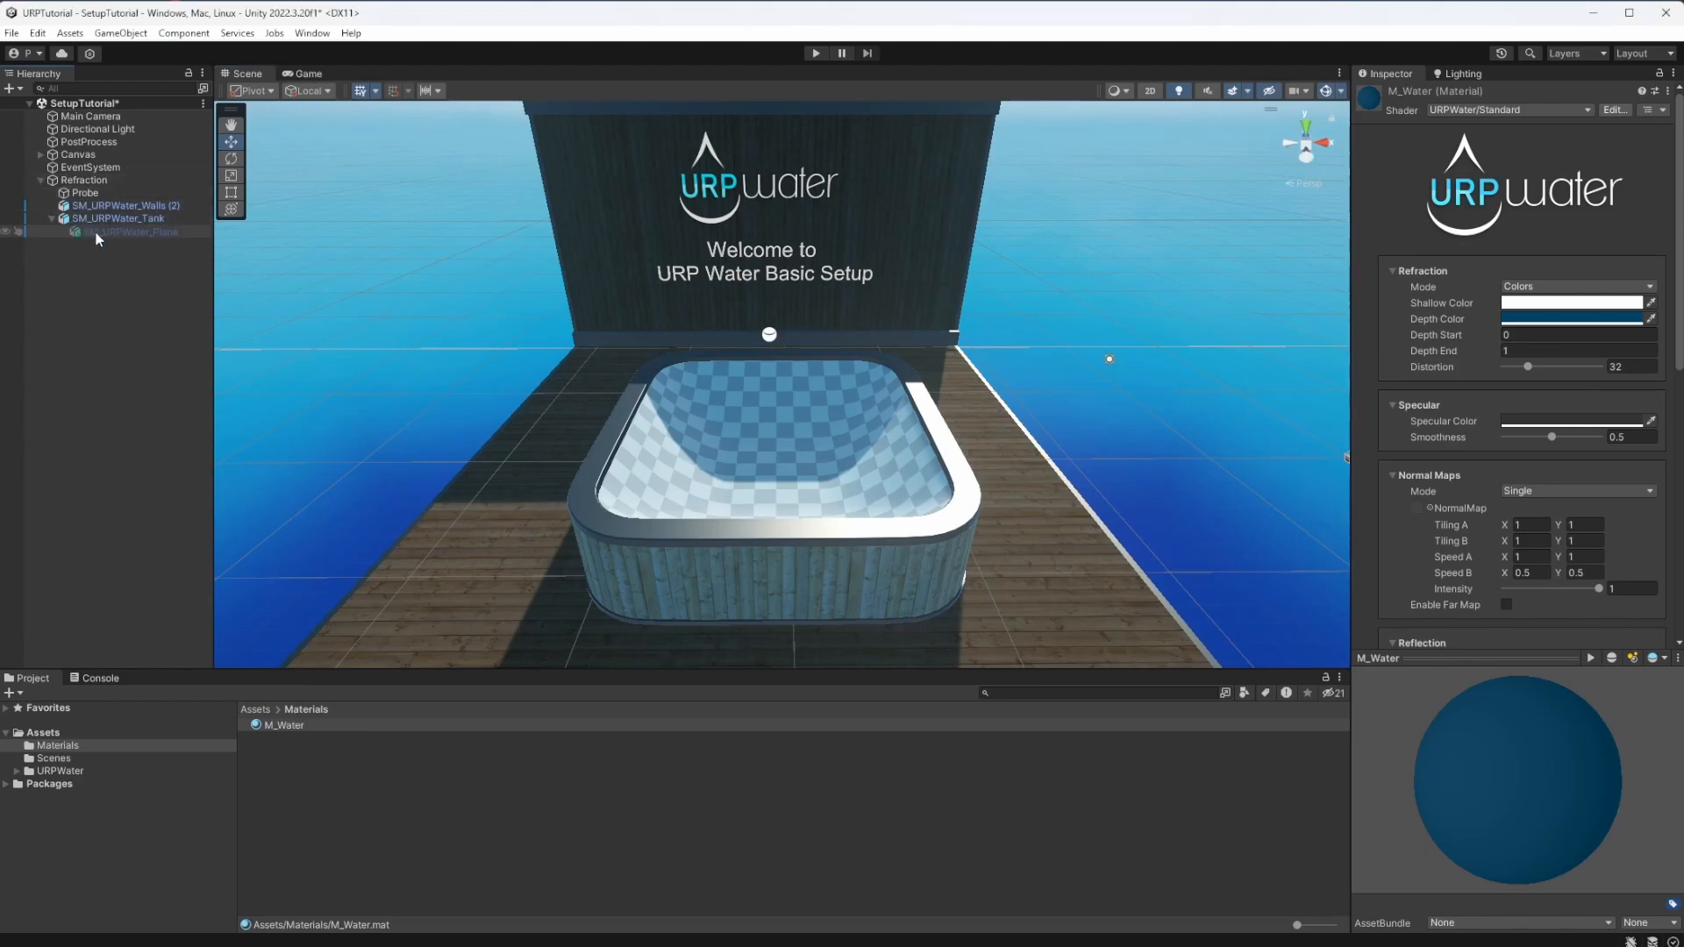
{"action": "left_click", "coordinate": [96, 232]}
{"action": "left_click", "coordinate": [1395, 95]}
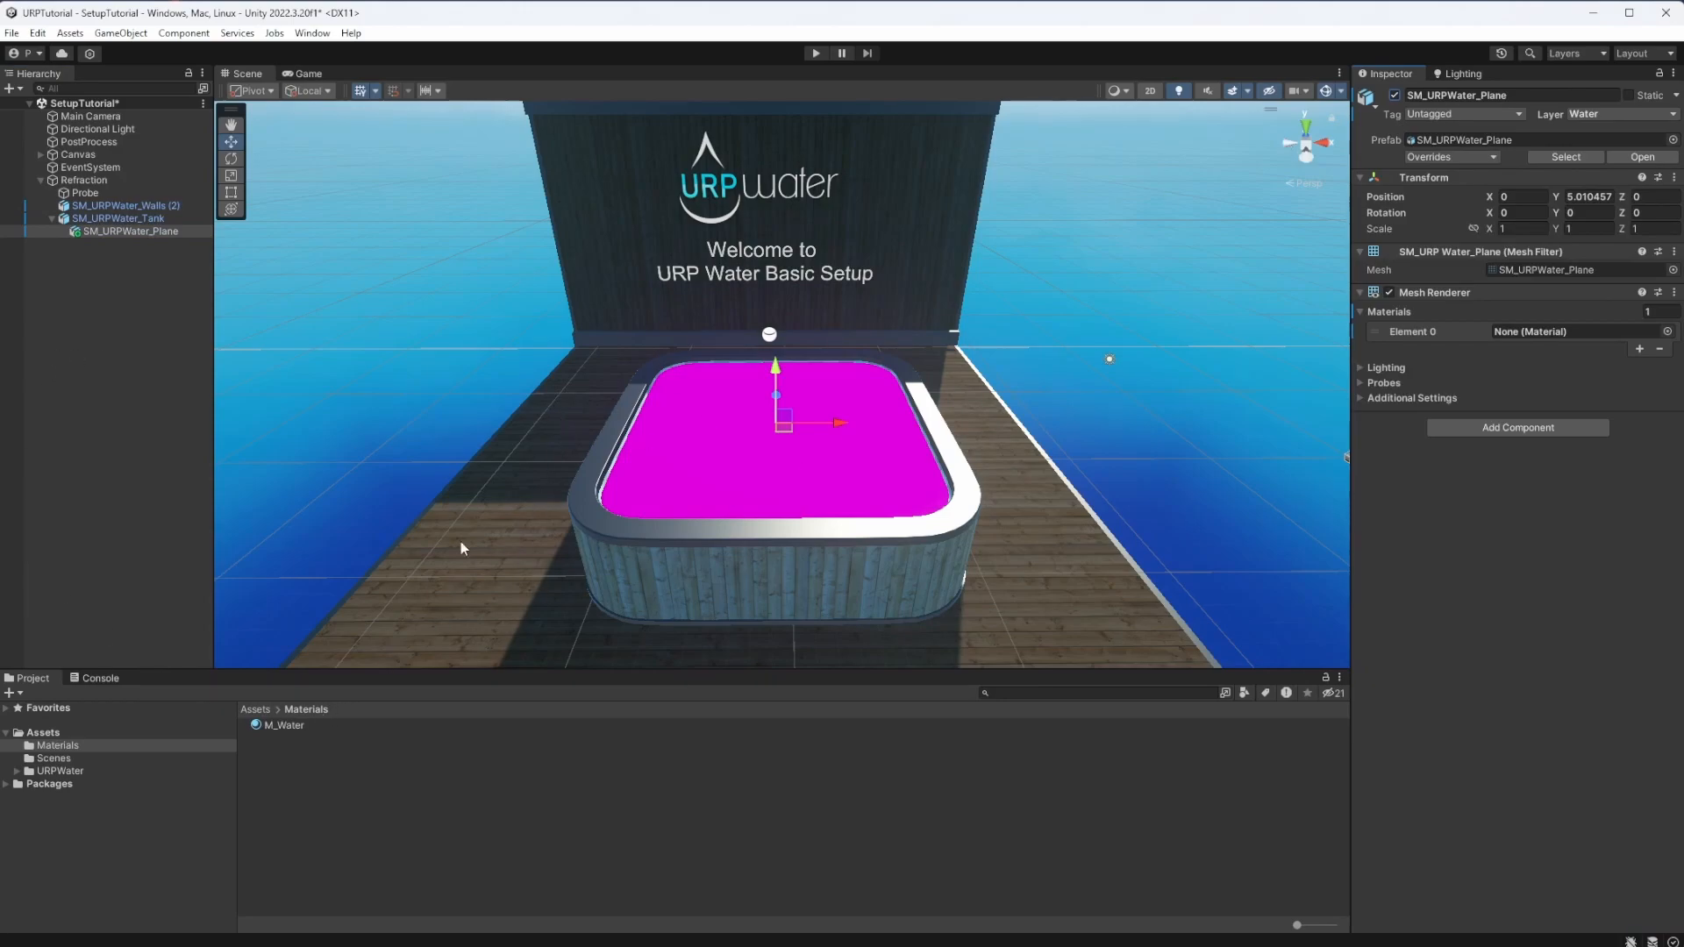
{"action": "left_click_drag", "start_coordinate": [280, 728], "coordinate": [707, 500]}
{"action": "left_click", "coordinate": [100, 374]}
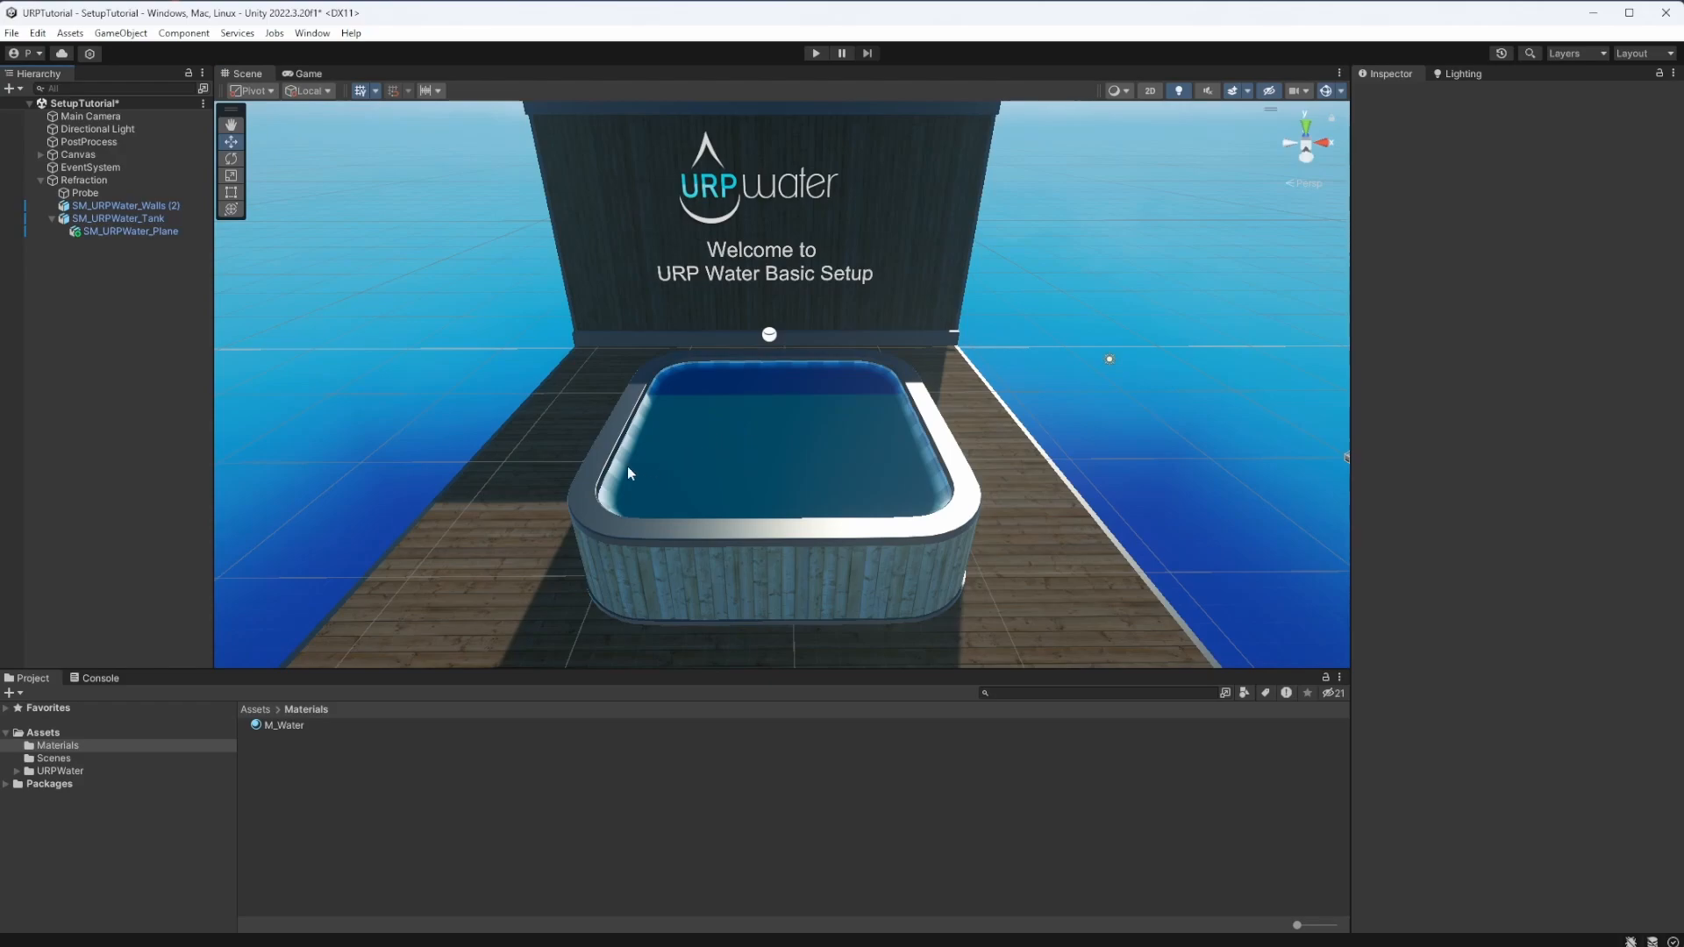
Test the M_Water material on a temporary 3D plane and delete that plane.
{"action": "left_click", "coordinate": [114, 37]}
{"action": "mouse_move", "coordinate": [132, 122]}
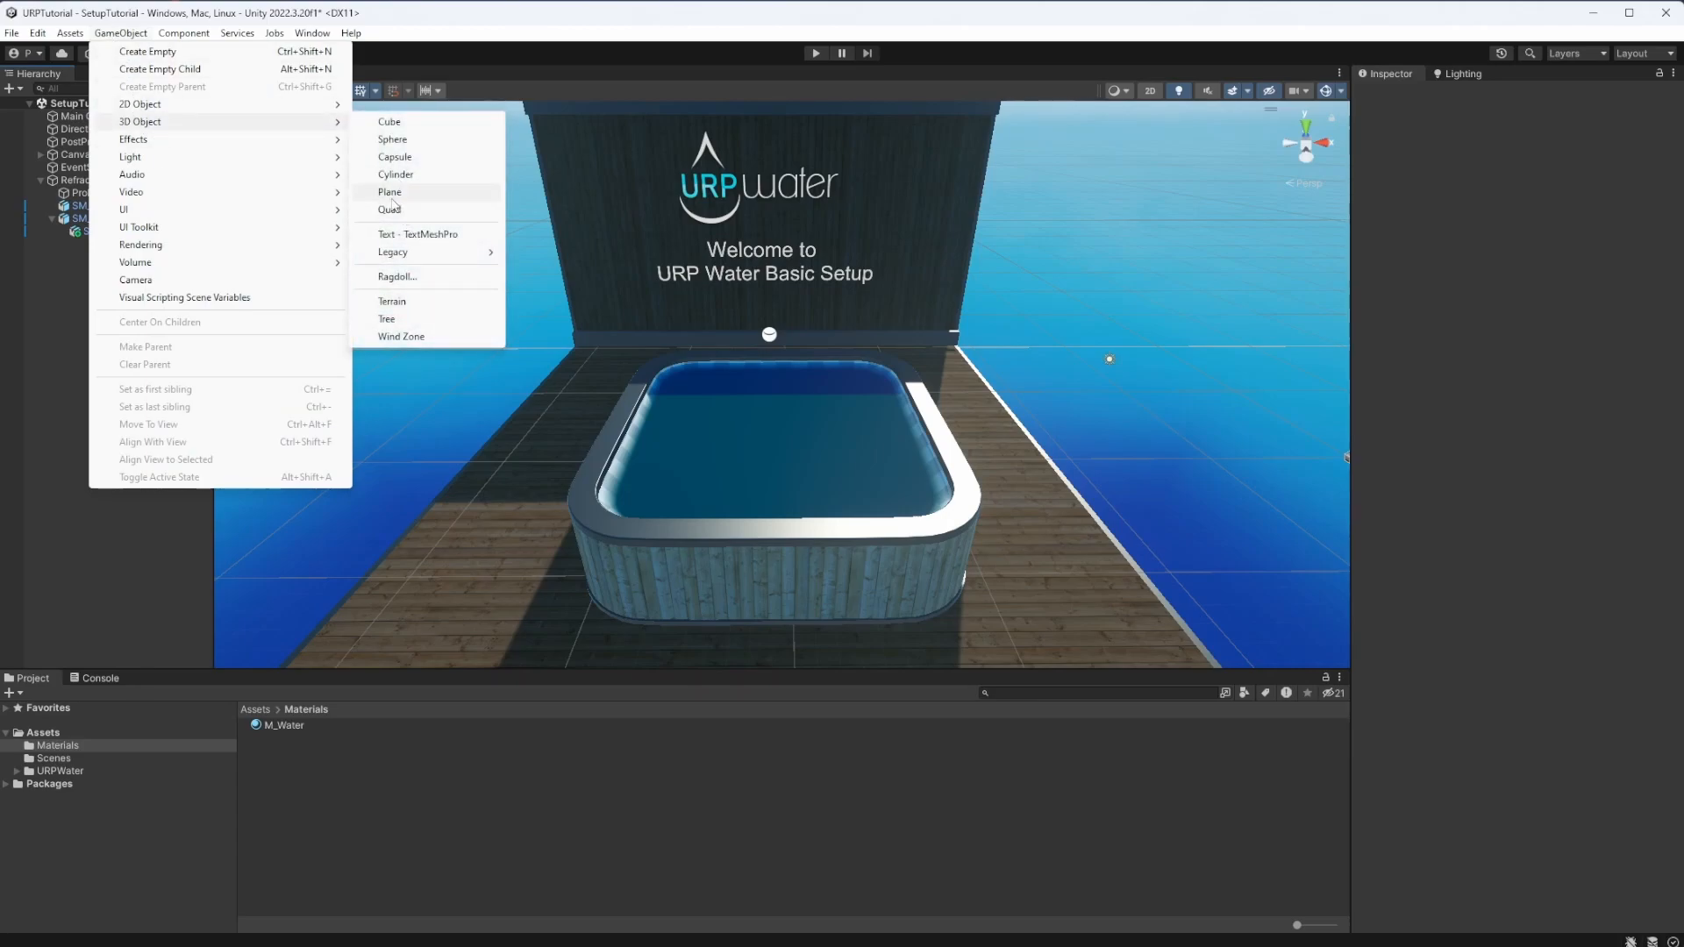
{"action": "left_click", "coordinate": [390, 192]}
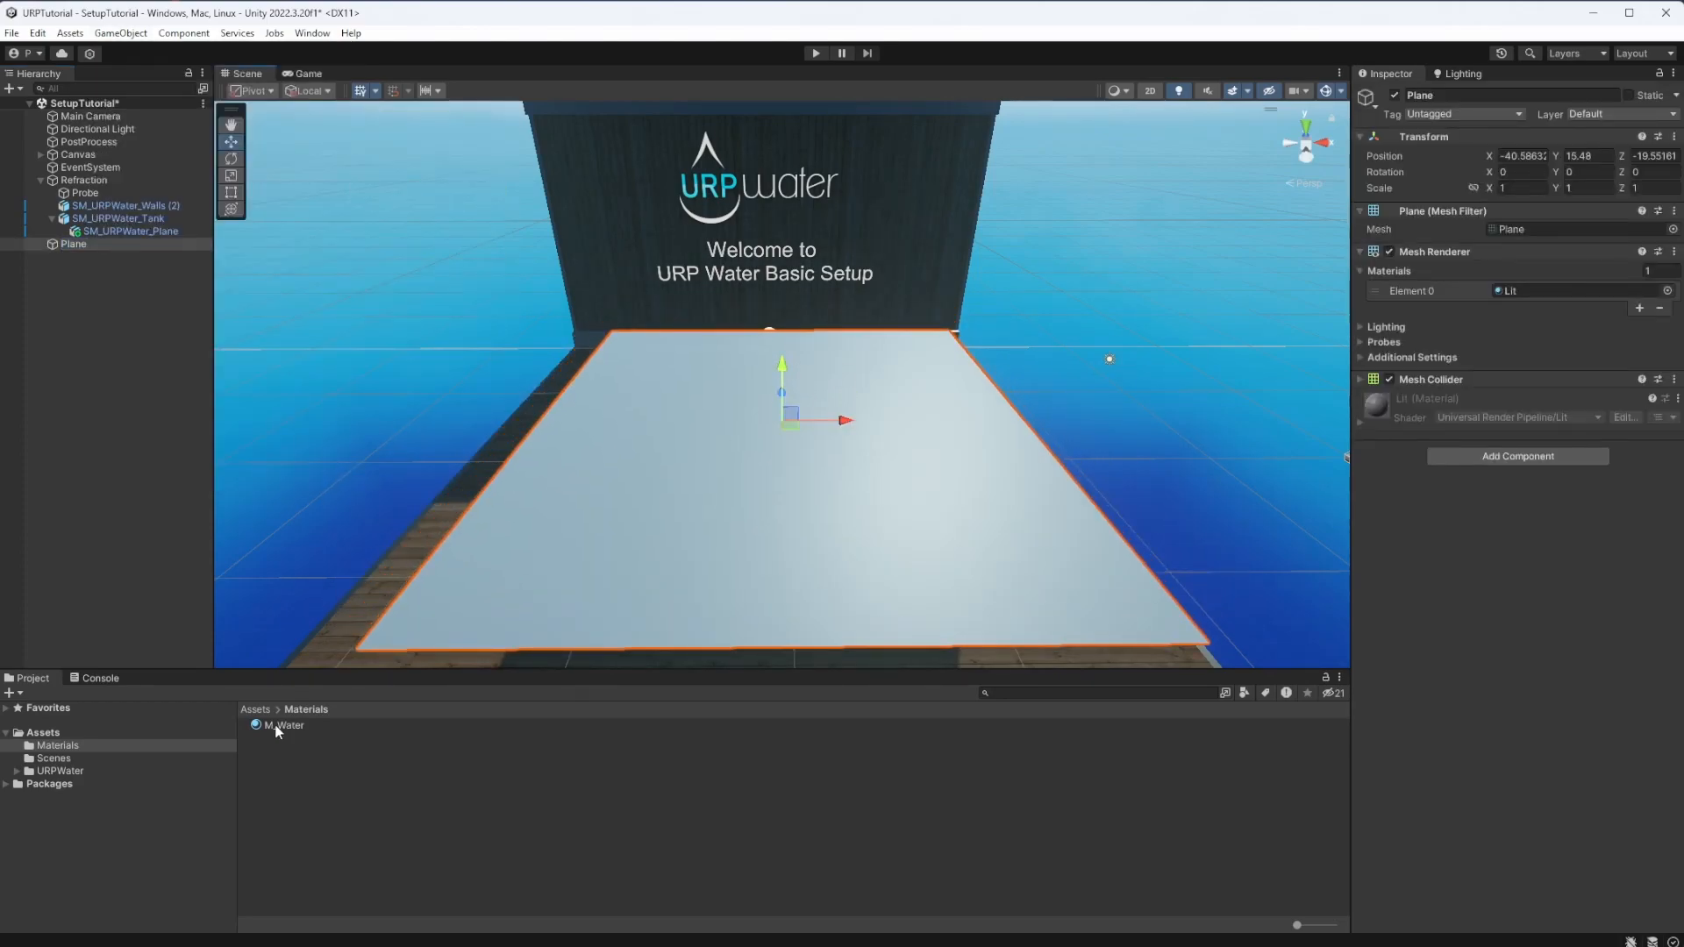
{"action": "left_click_drag", "start_coordinate": [277, 729], "coordinate": [662, 555]}
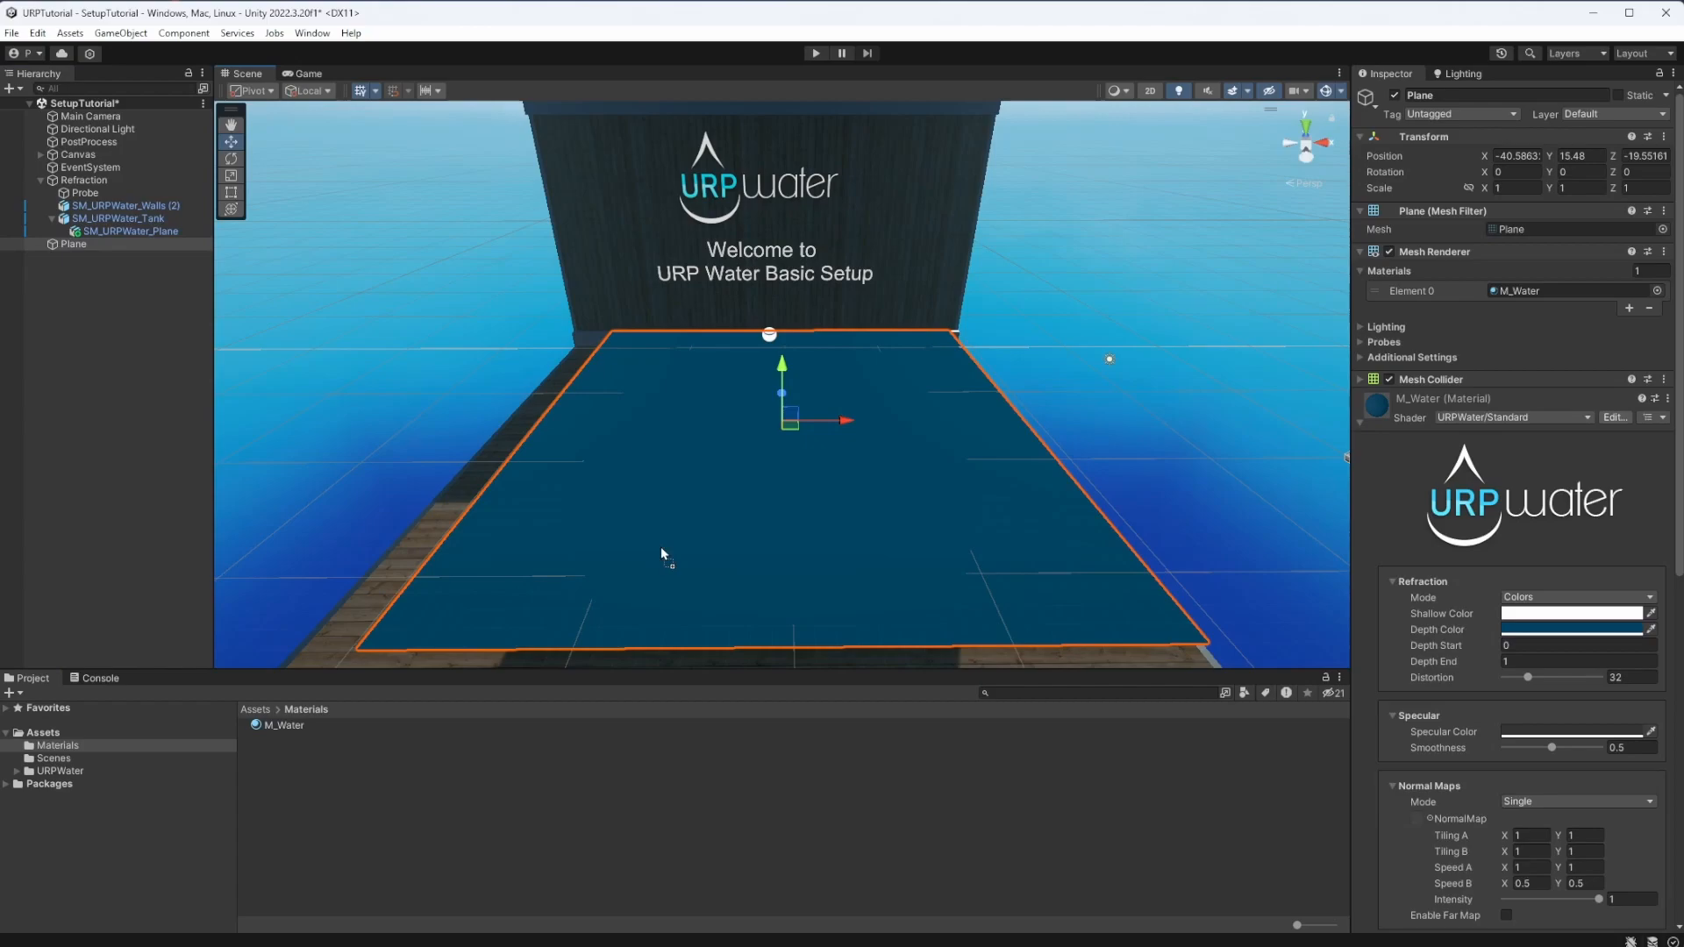
{"action": "left_click_drag", "start_coordinate": [696, 497], "coordinate": [776, 512], "text": "alt"}
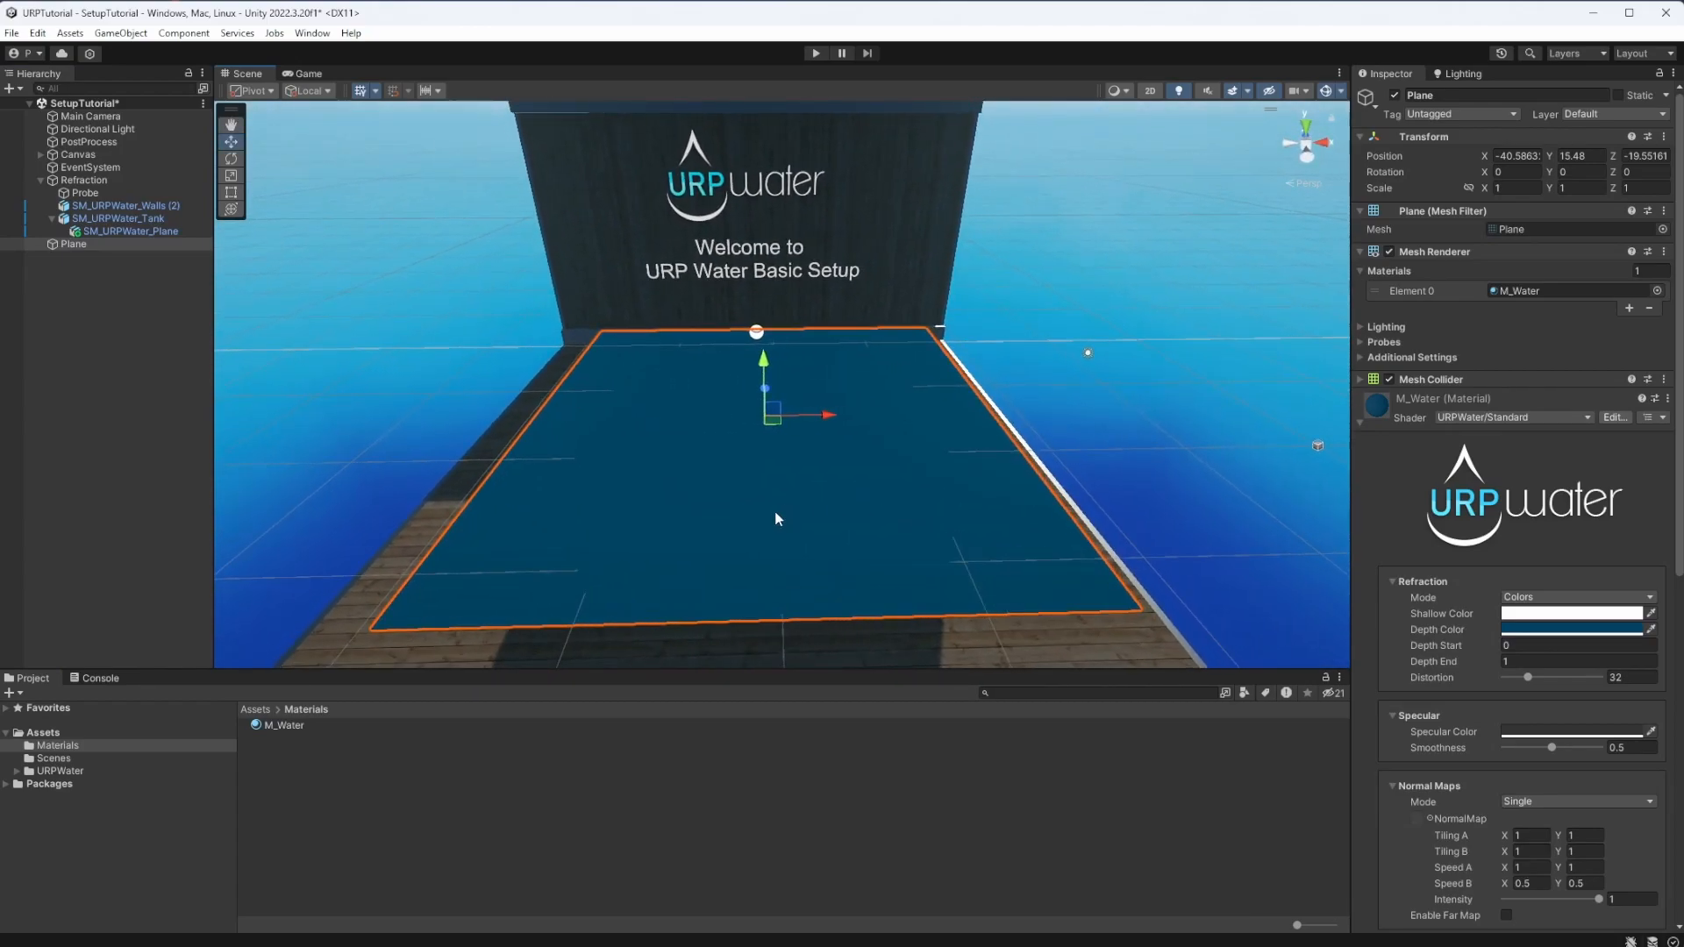
{"action": "key", "text": "Delete"}
Assign the T_Water_03_N texture as the normal map of the M_Water material.
{"action": "left_click_drag", "start_coordinate": [708, 561], "coordinate": [728, 489], "text": "alt"}
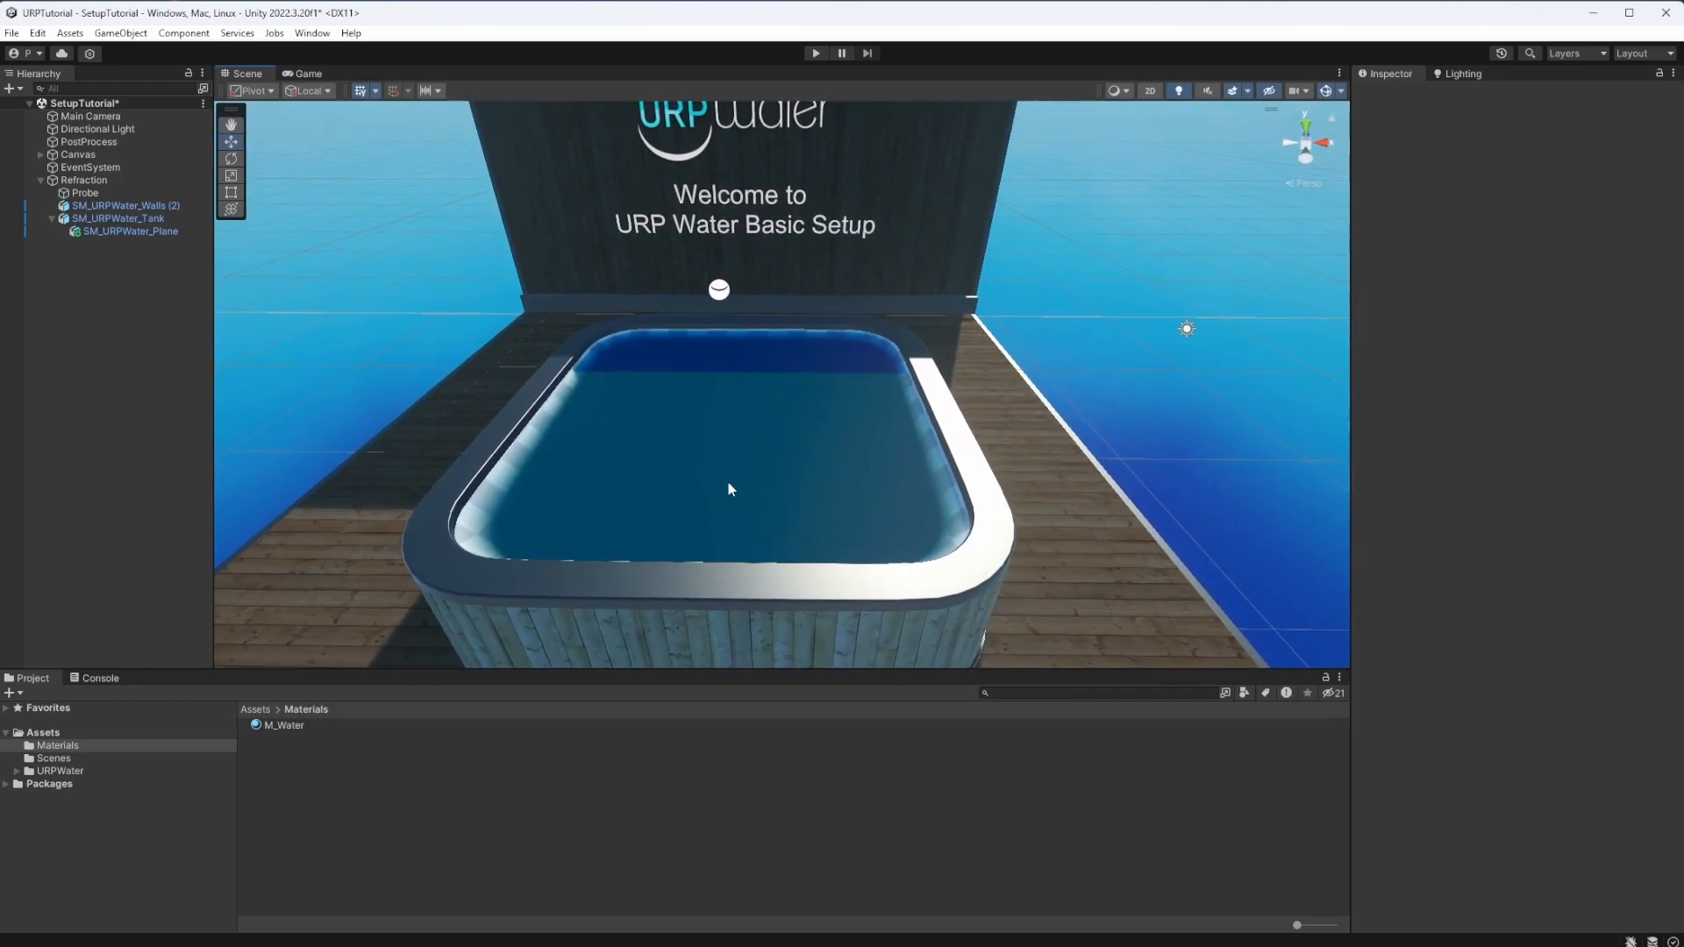
{"action": "left_click", "coordinate": [284, 728]}
{"action": "scroll", "coordinate": [1518, 263], "scroll_direction": "down", "scroll_amount": 2}
{"action": "scroll", "coordinate": [1526, 454], "scroll_direction": "down", "scroll_amount": 12}
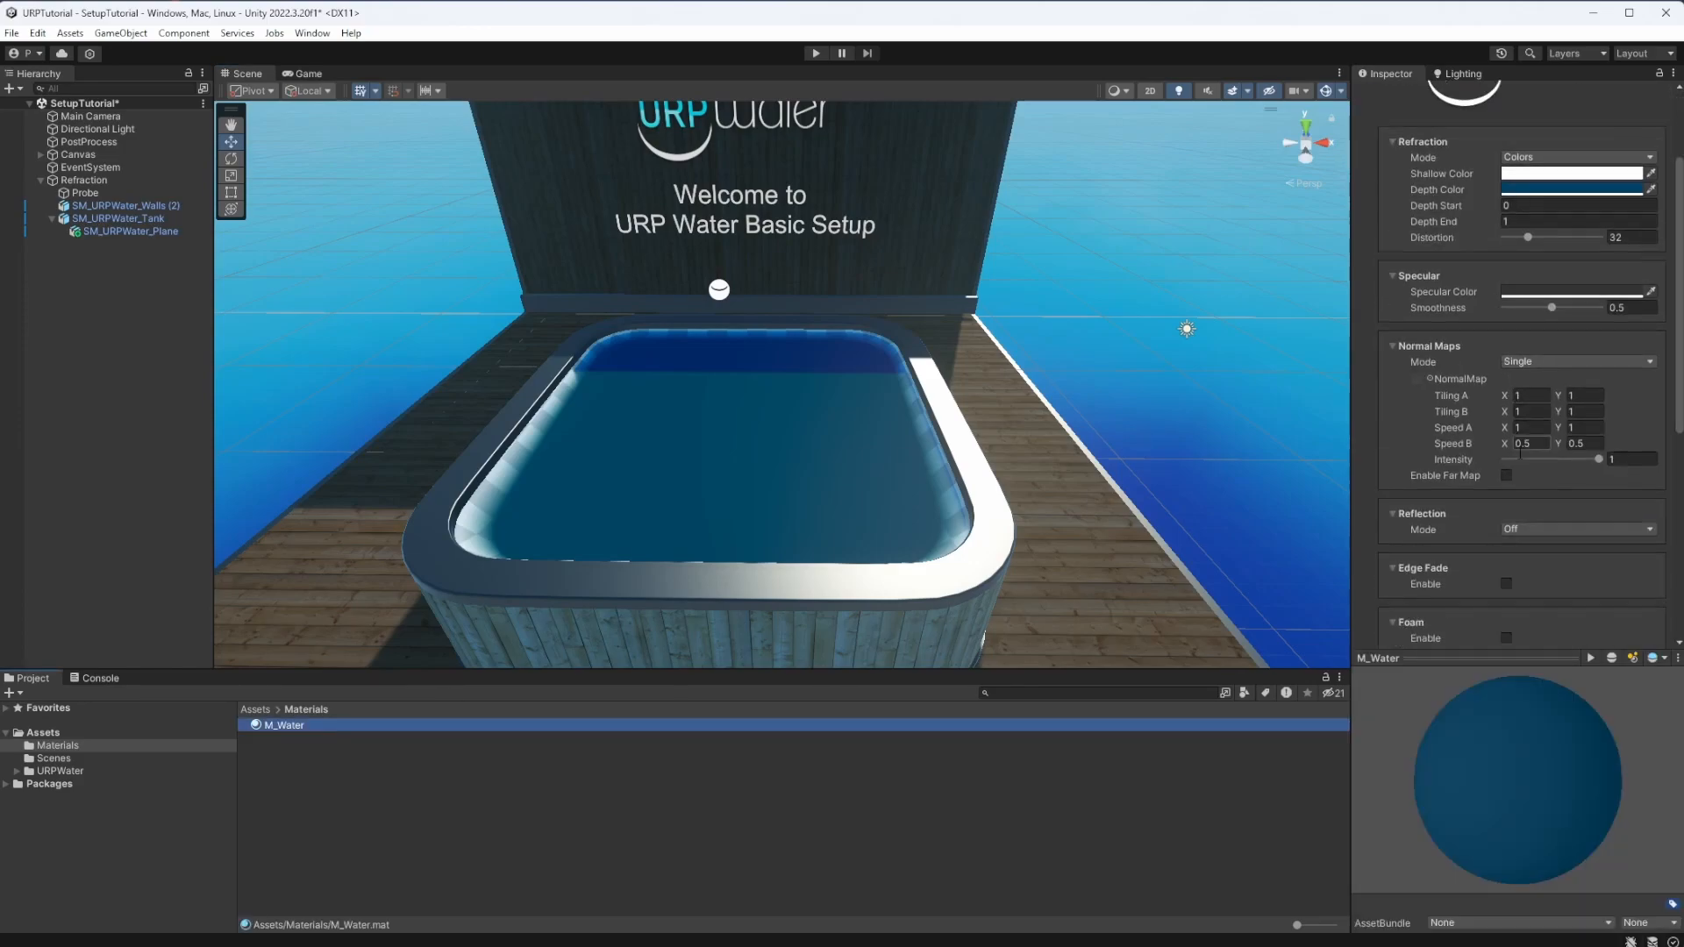
{"action": "scroll", "coordinate": [1533, 459], "scroll_direction": "up", "scroll_amount": 13}
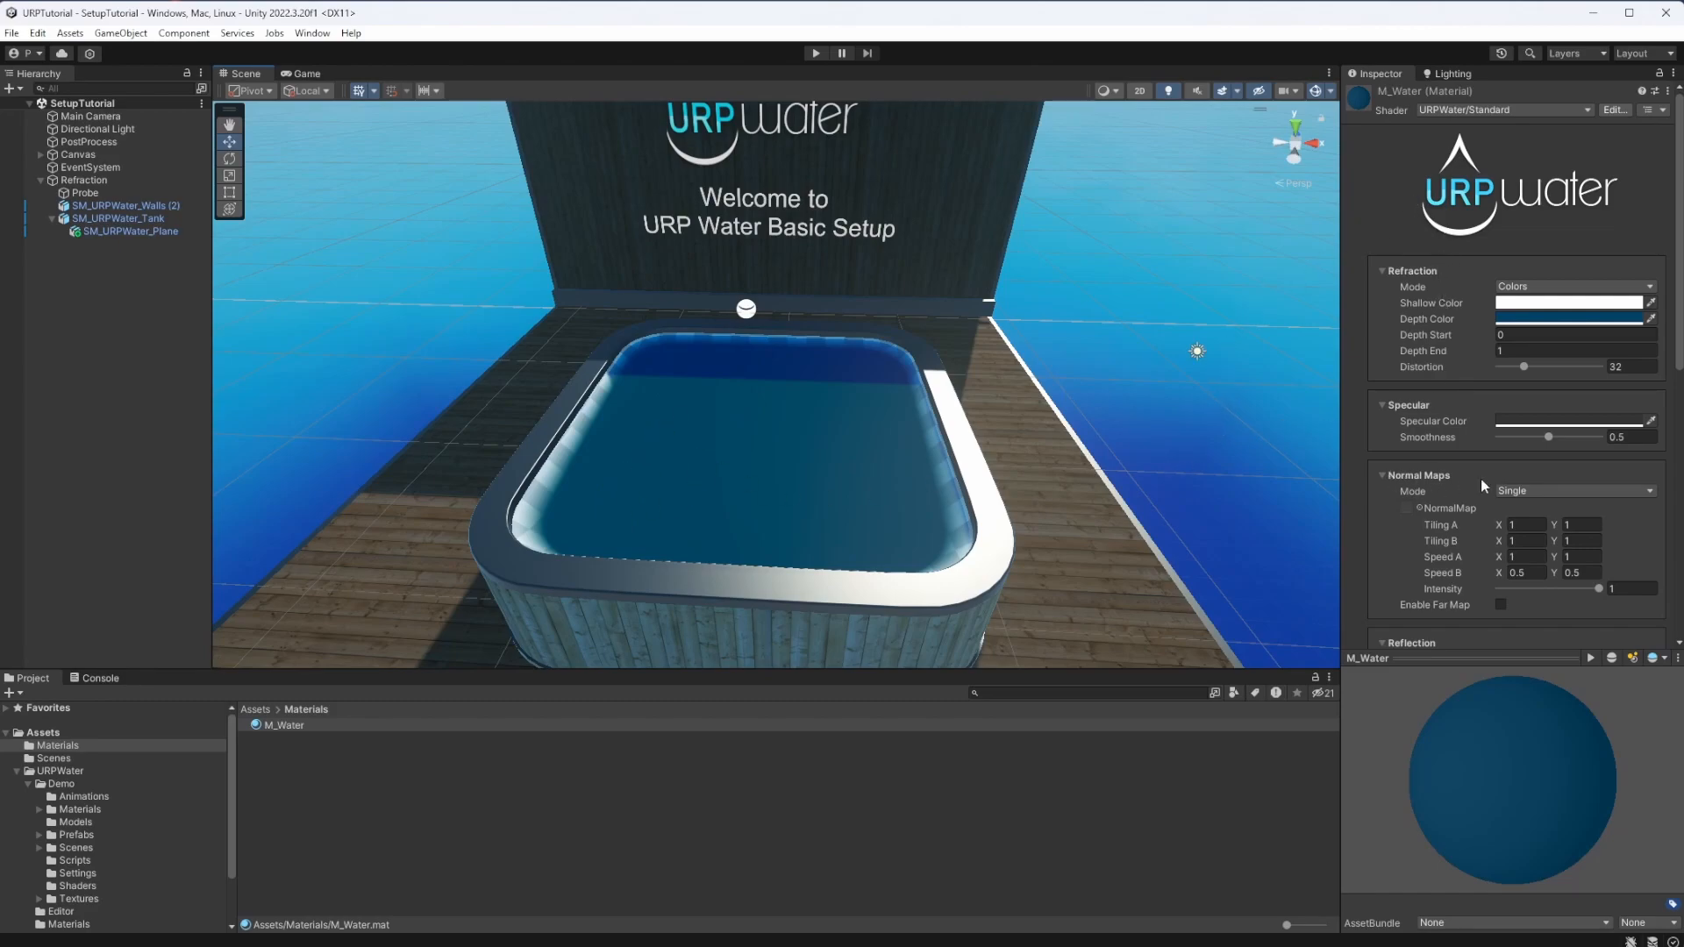
{"action": "scroll", "coordinate": [1475, 479], "scroll_direction": "down", "scroll_amount": 1}
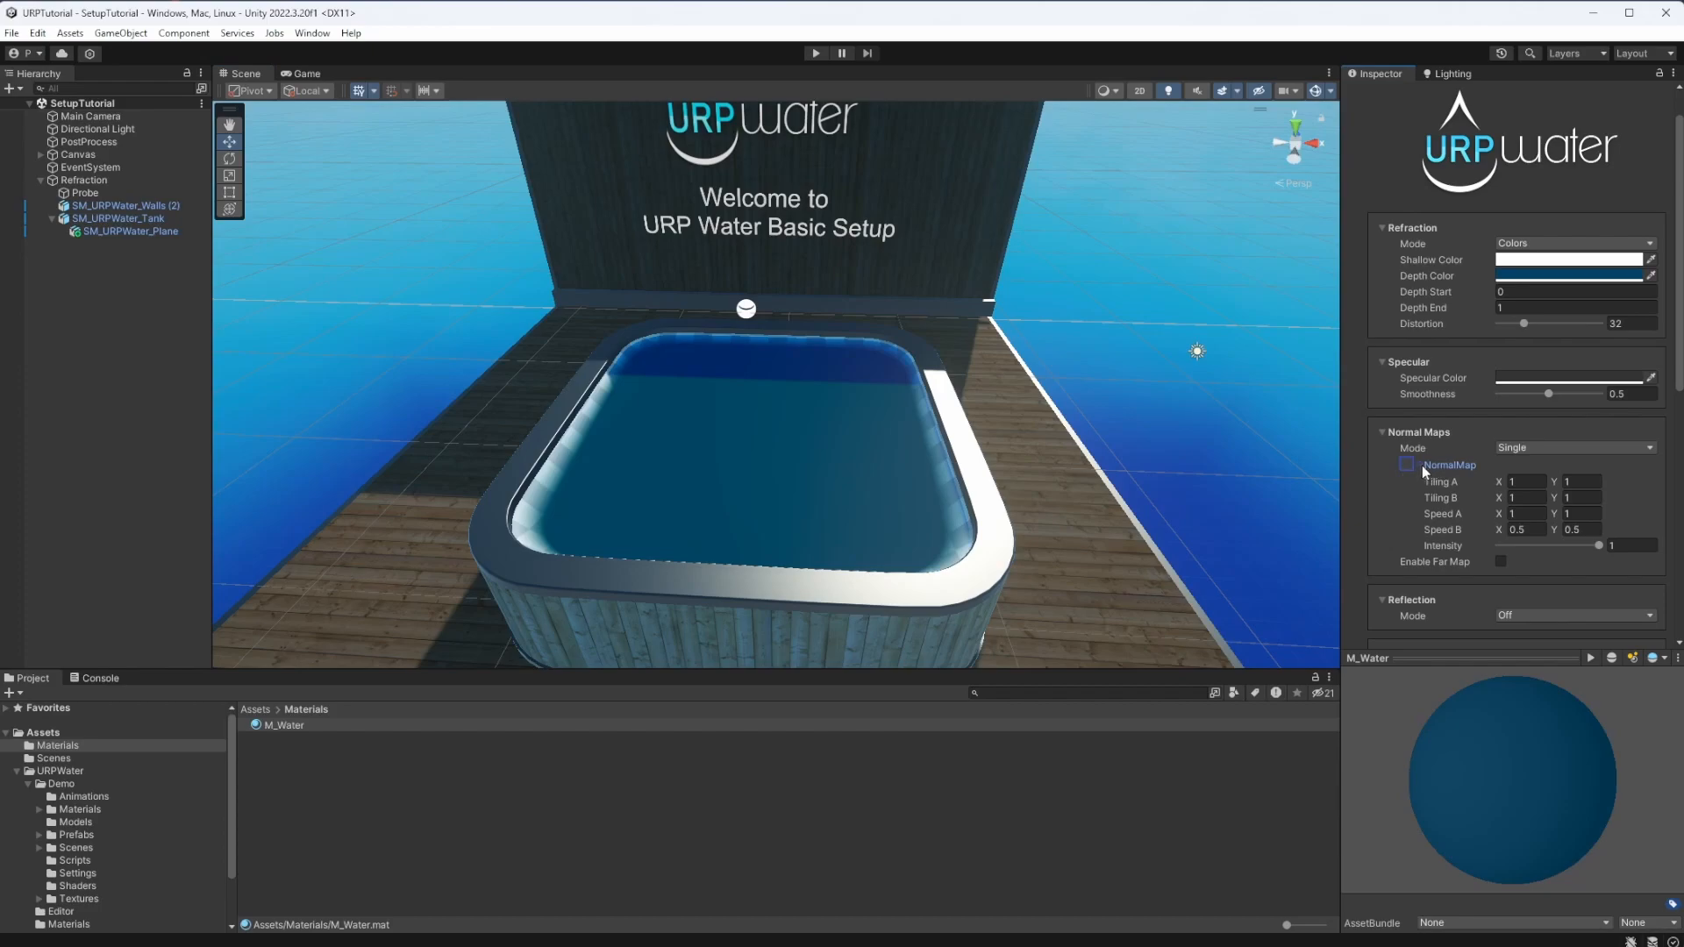
{"action": "left_click", "coordinate": [1423, 465]}
{"action": "left_click_drag", "start_coordinate": [1550, 329], "coordinate": [908, 170]}
{"action": "scroll", "coordinate": [889, 428], "scroll_direction": "down", "scroll_amount": 5}
{"action": "scroll", "coordinate": [891, 421], "scroll_direction": "down", "scroll_amount": 1}
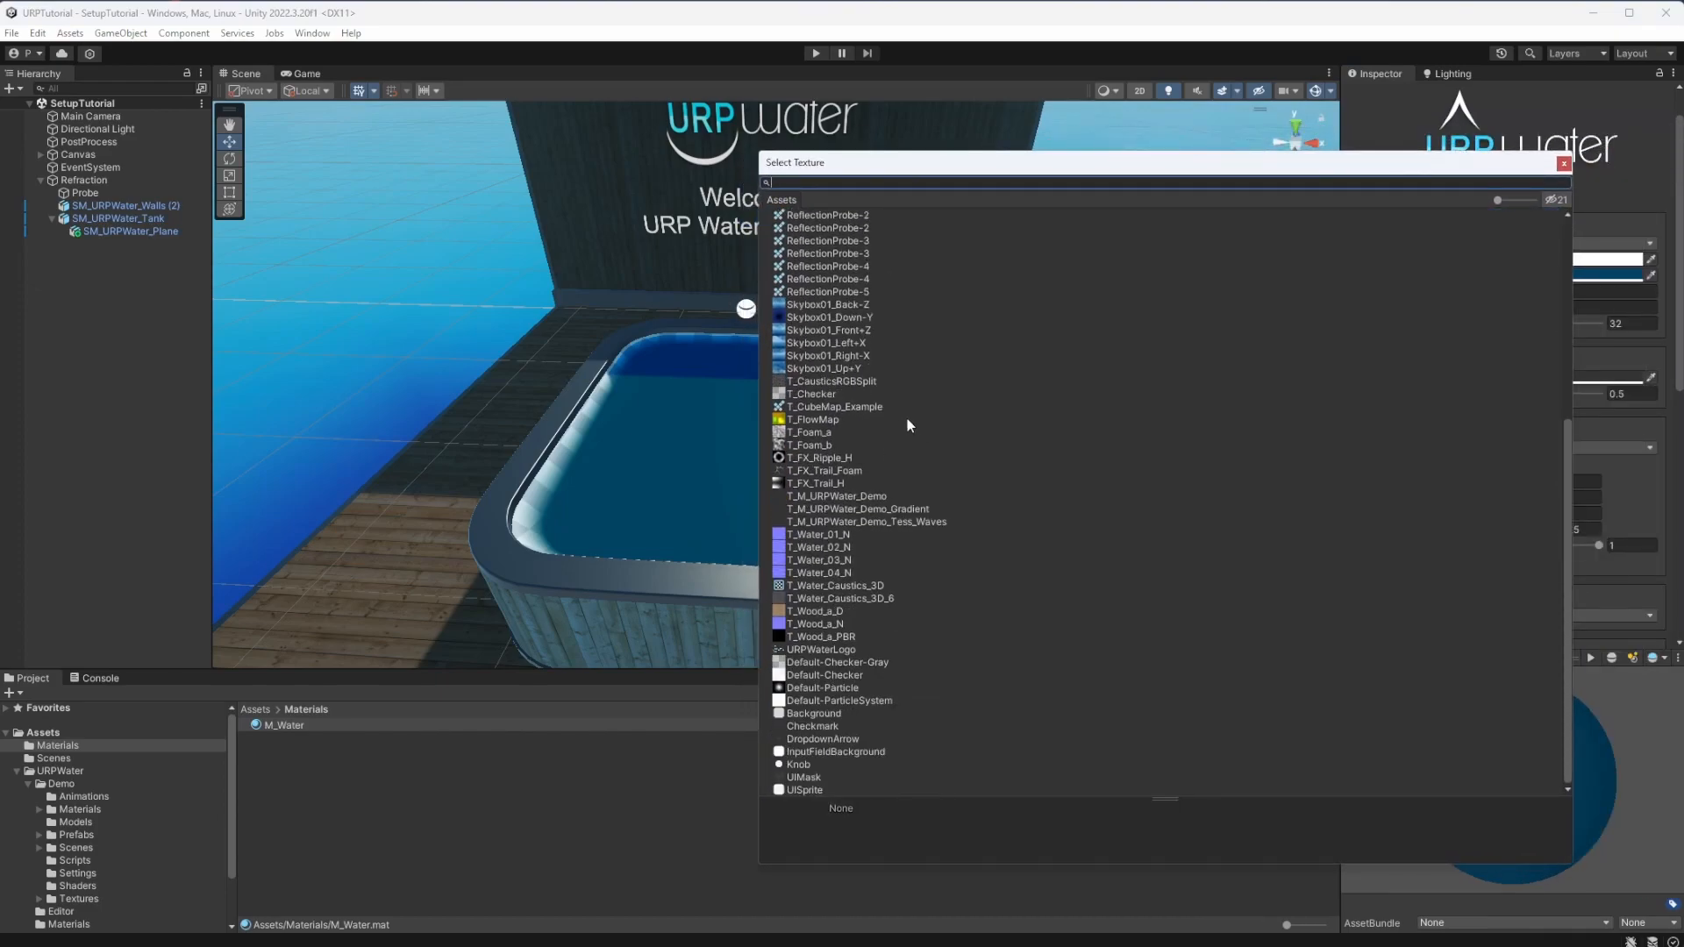
{"action": "left_click", "coordinate": [830, 563]}
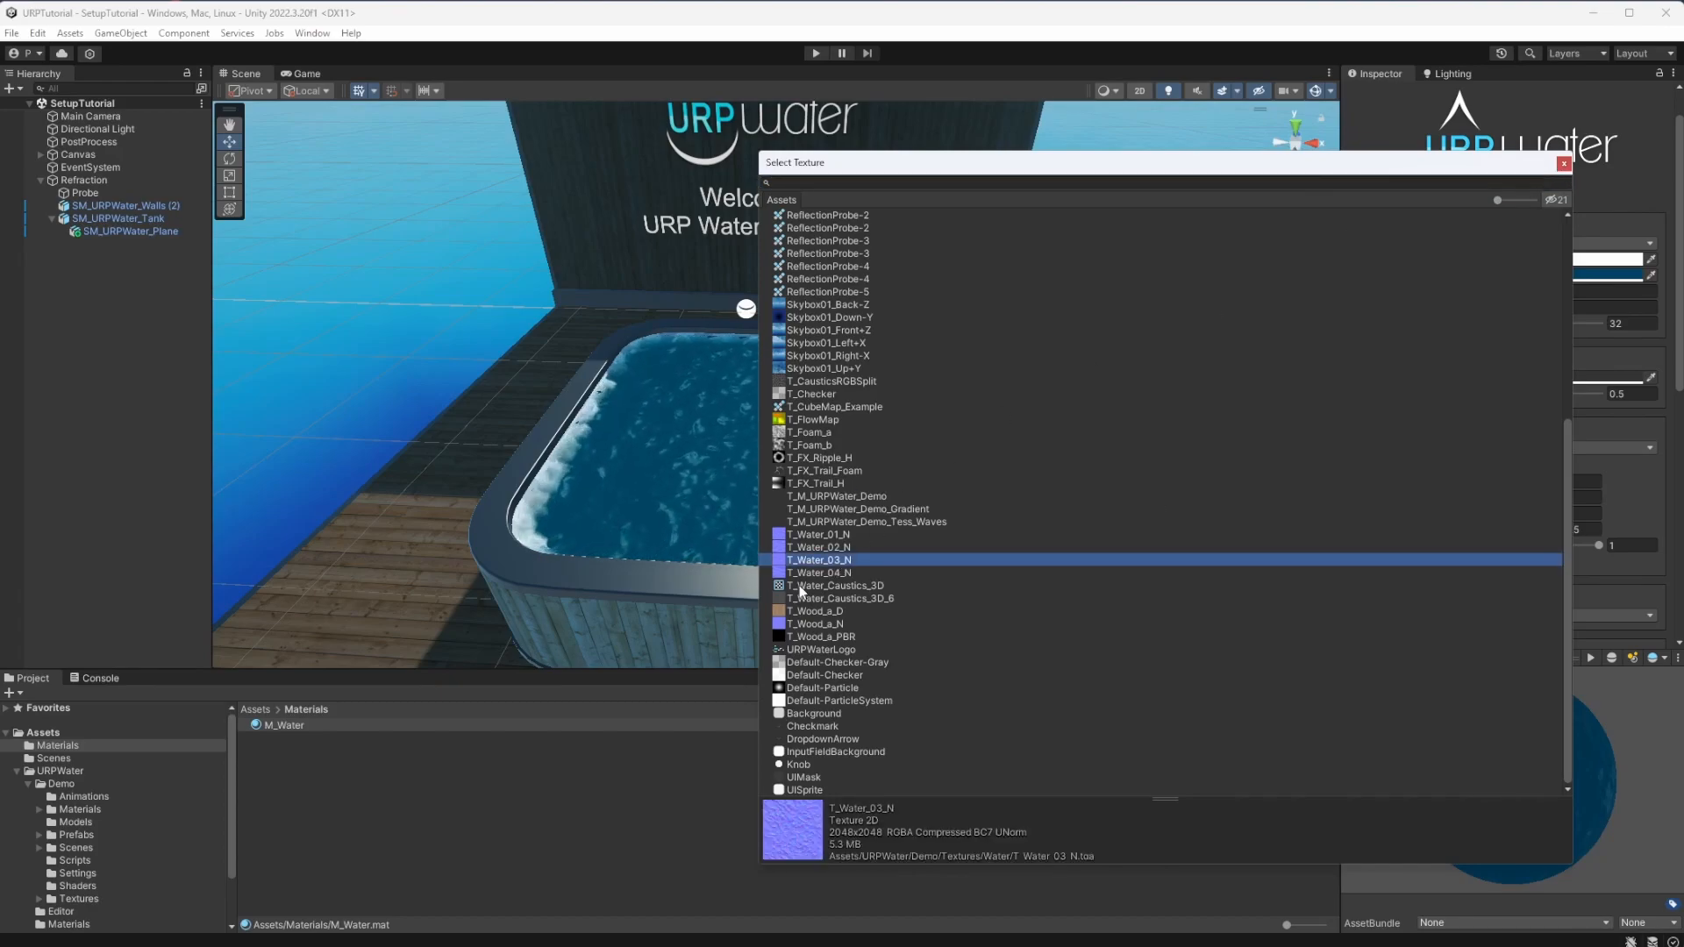
{"action": "left_click", "coordinate": [1565, 165]}
Set M_Water's specular color to white (FFFFFF) and its smoothness to 0.66.
{"action": "right_click_drag", "start_coordinate": [852, 454], "coordinate": [828, 466]}
{"action": "right_click_drag", "start_coordinate": [810, 479], "coordinate": [859, 559]}
{"action": "right_click_drag", "start_coordinate": [741, 342], "coordinate": [781, 462]}
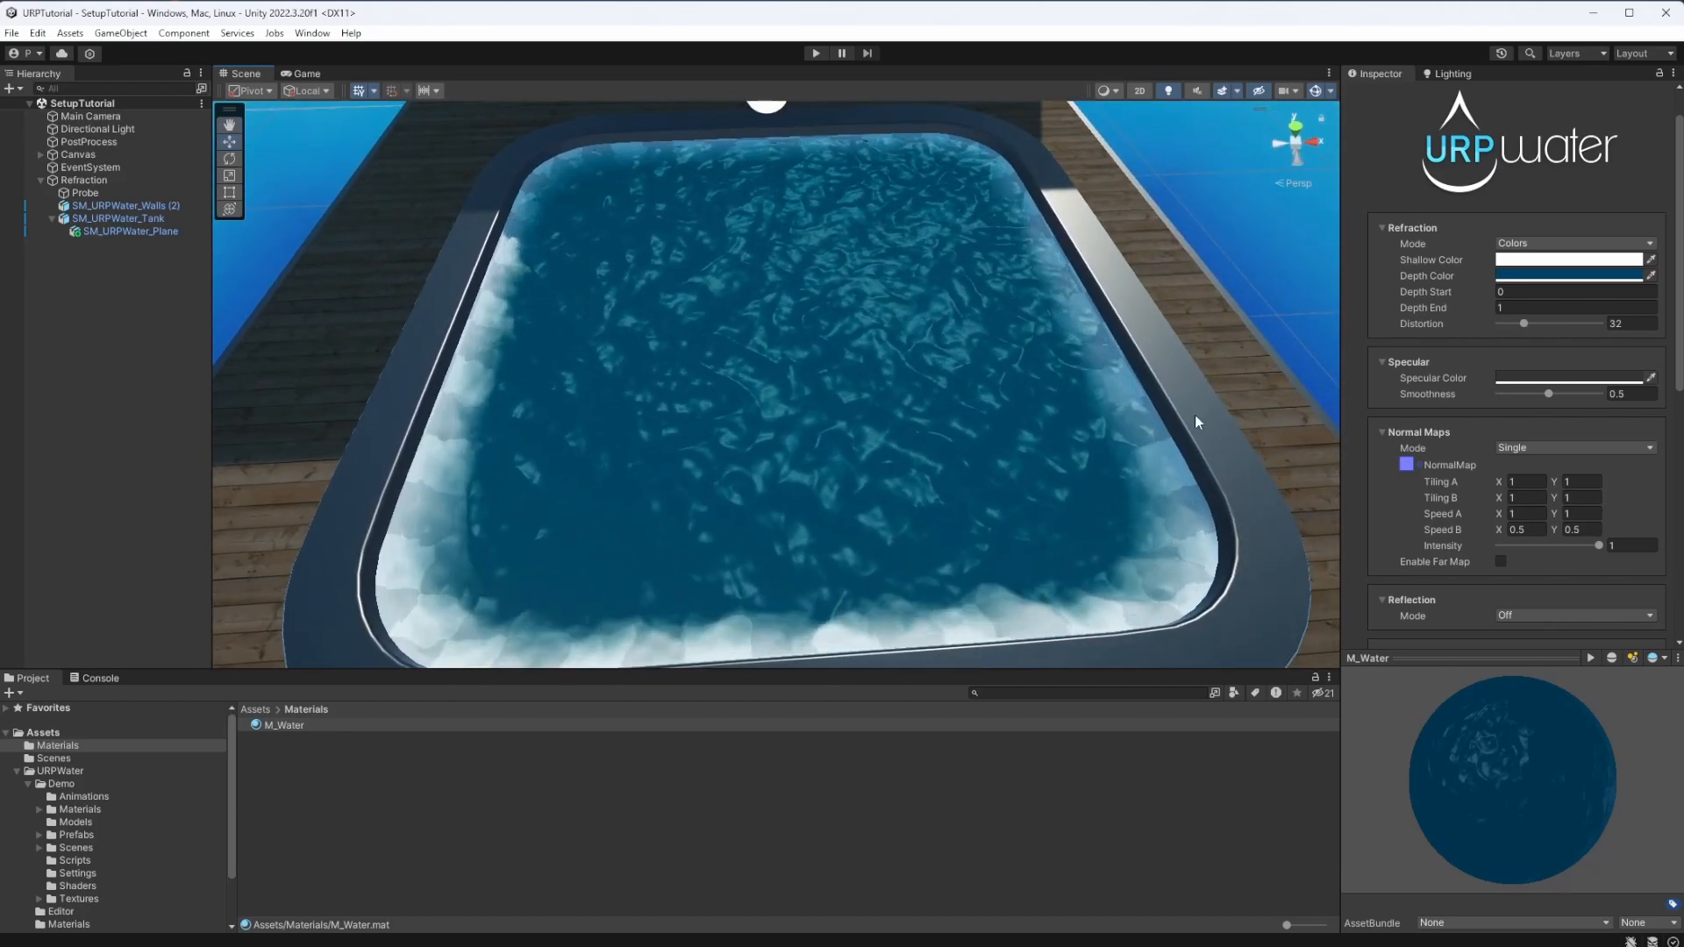
{"action": "left_click", "coordinate": [1521, 377]}
{"action": "left_click", "coordinate": [1602, 518]}
{"action": "left_click_drag", "start_coordinate": [1598, 516], "coordinate": [1567, 458]}
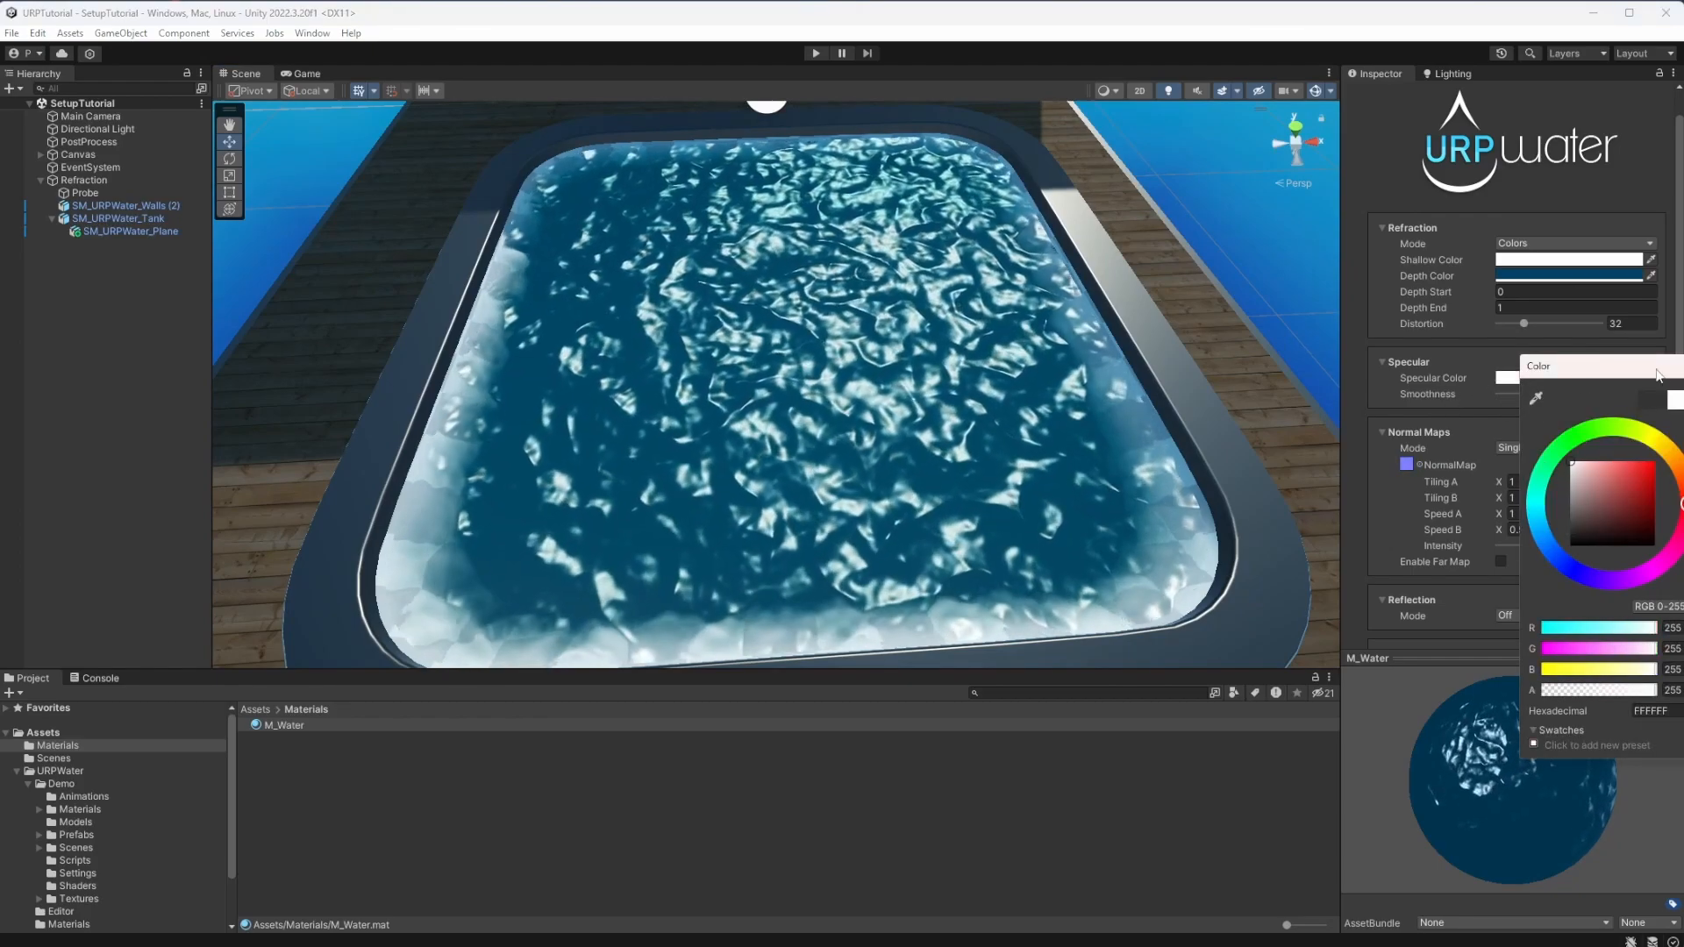
{"action": "left_click", "coordinate": [1682, 366]}
{"action": "left_click_drag", "start_coordinate": [1549, 394], "coordinate": [1566, 403]}
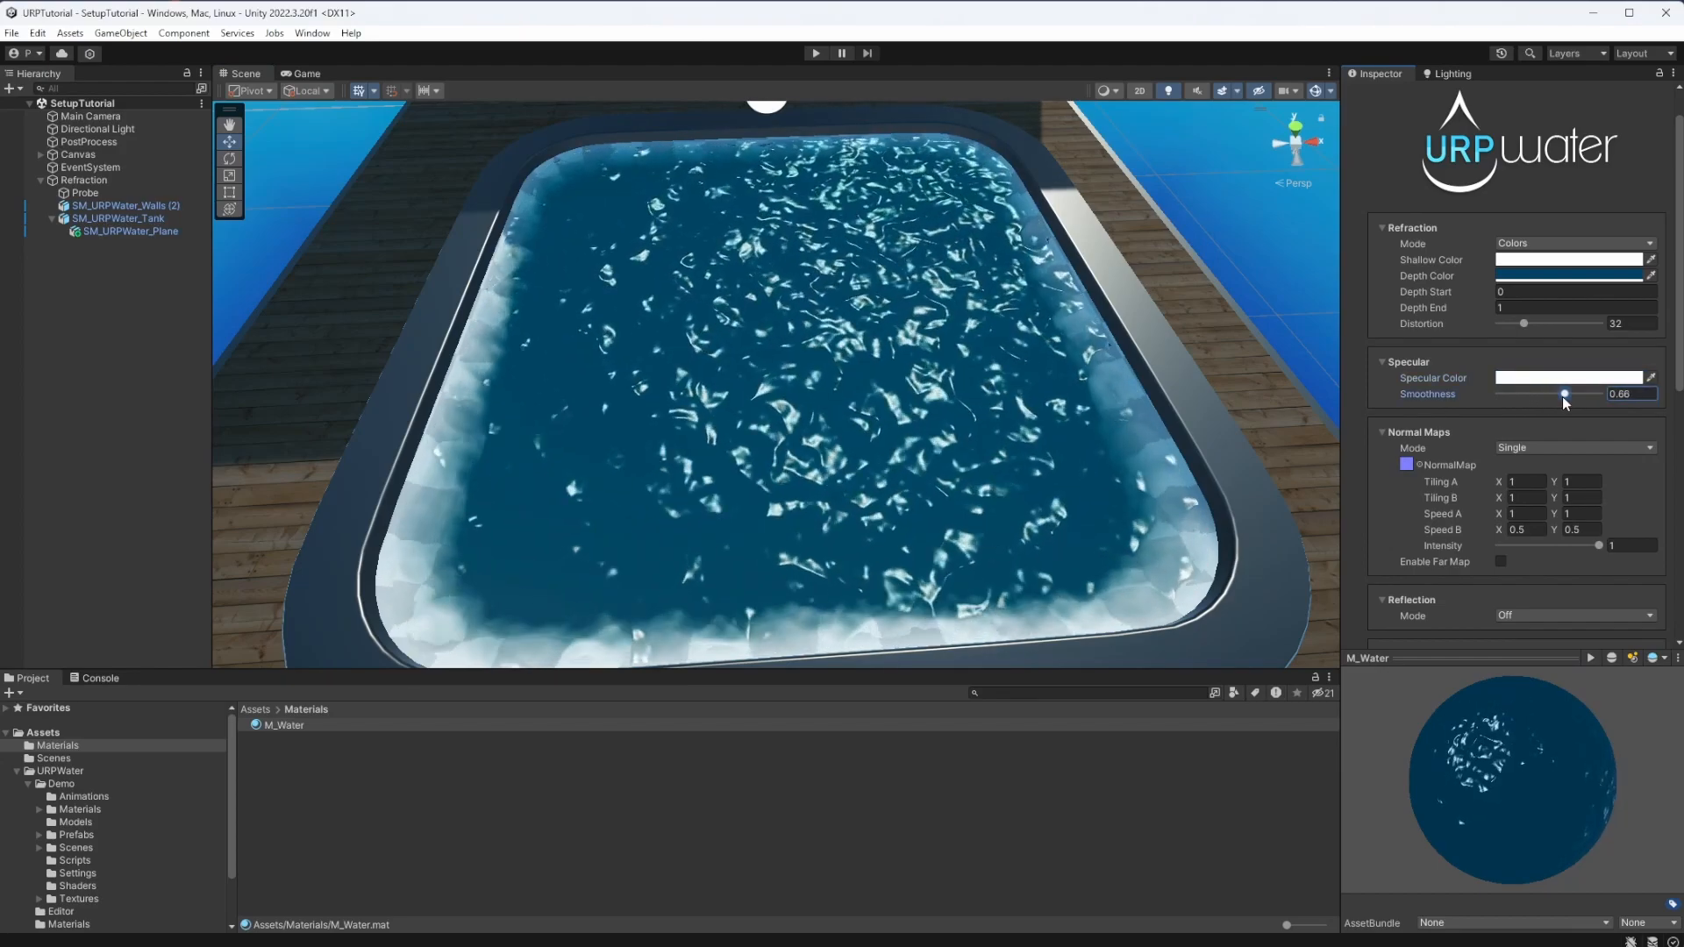
Change the shallow color of the M_Water material's refraction from white to a light mint green.
{"action": "right_click_drag", "start_coordinate": [825, 438], "coordinate": [653, 405]}
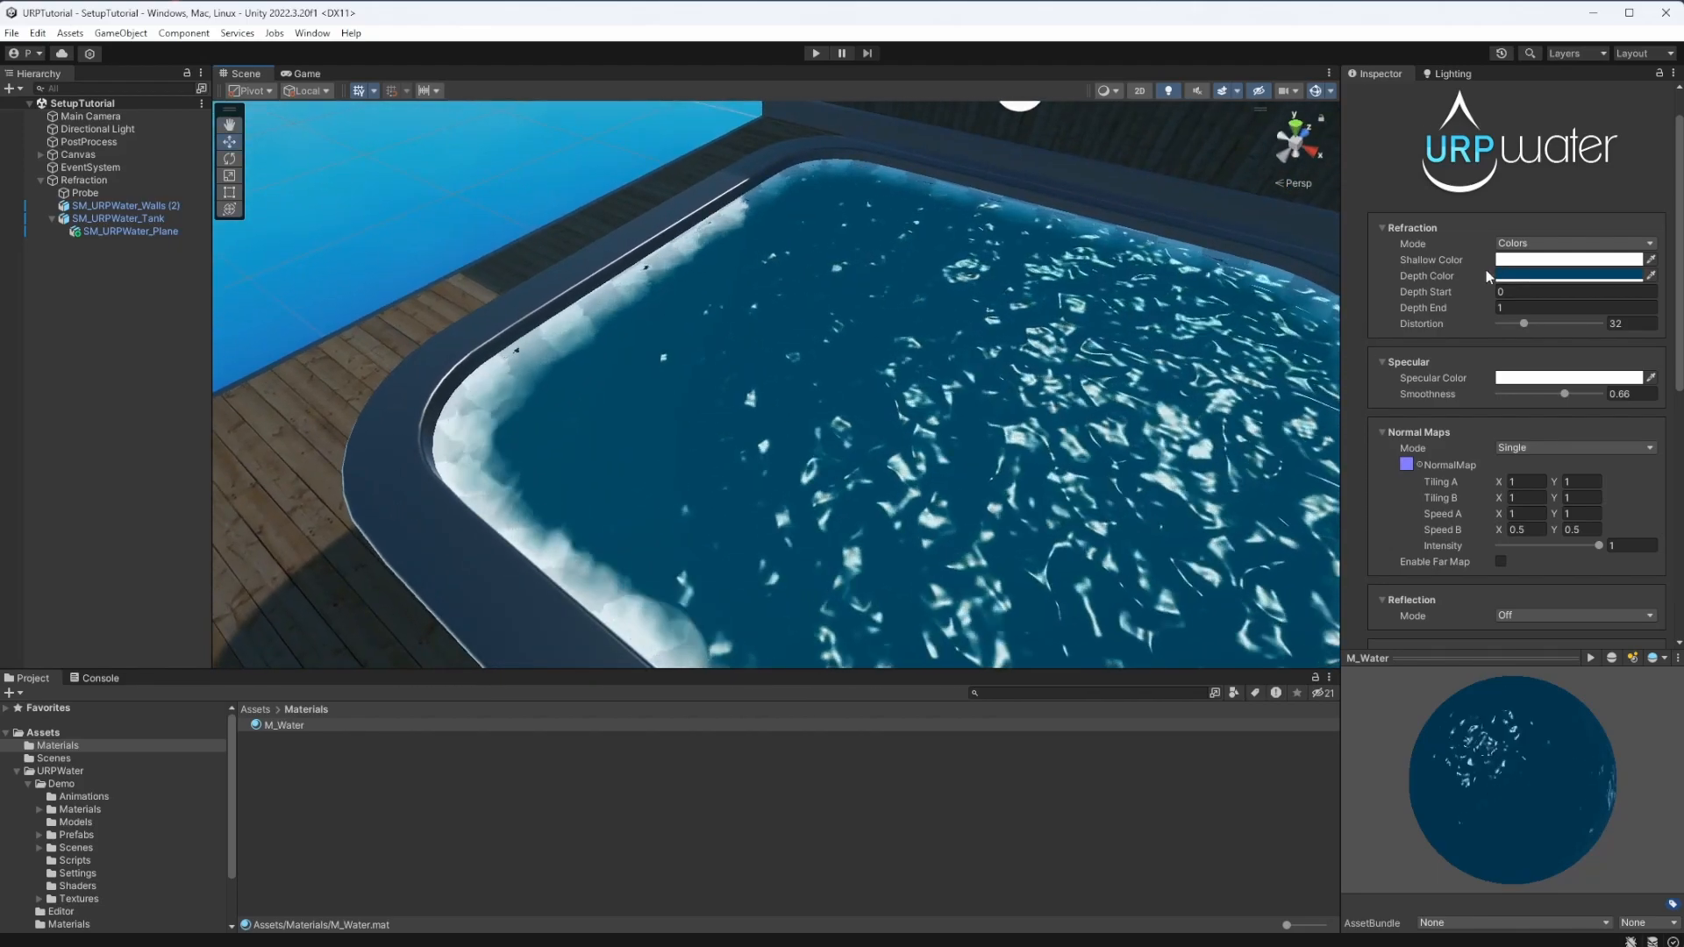
{"action": "left_click", "coordinate": [1559, 274]}
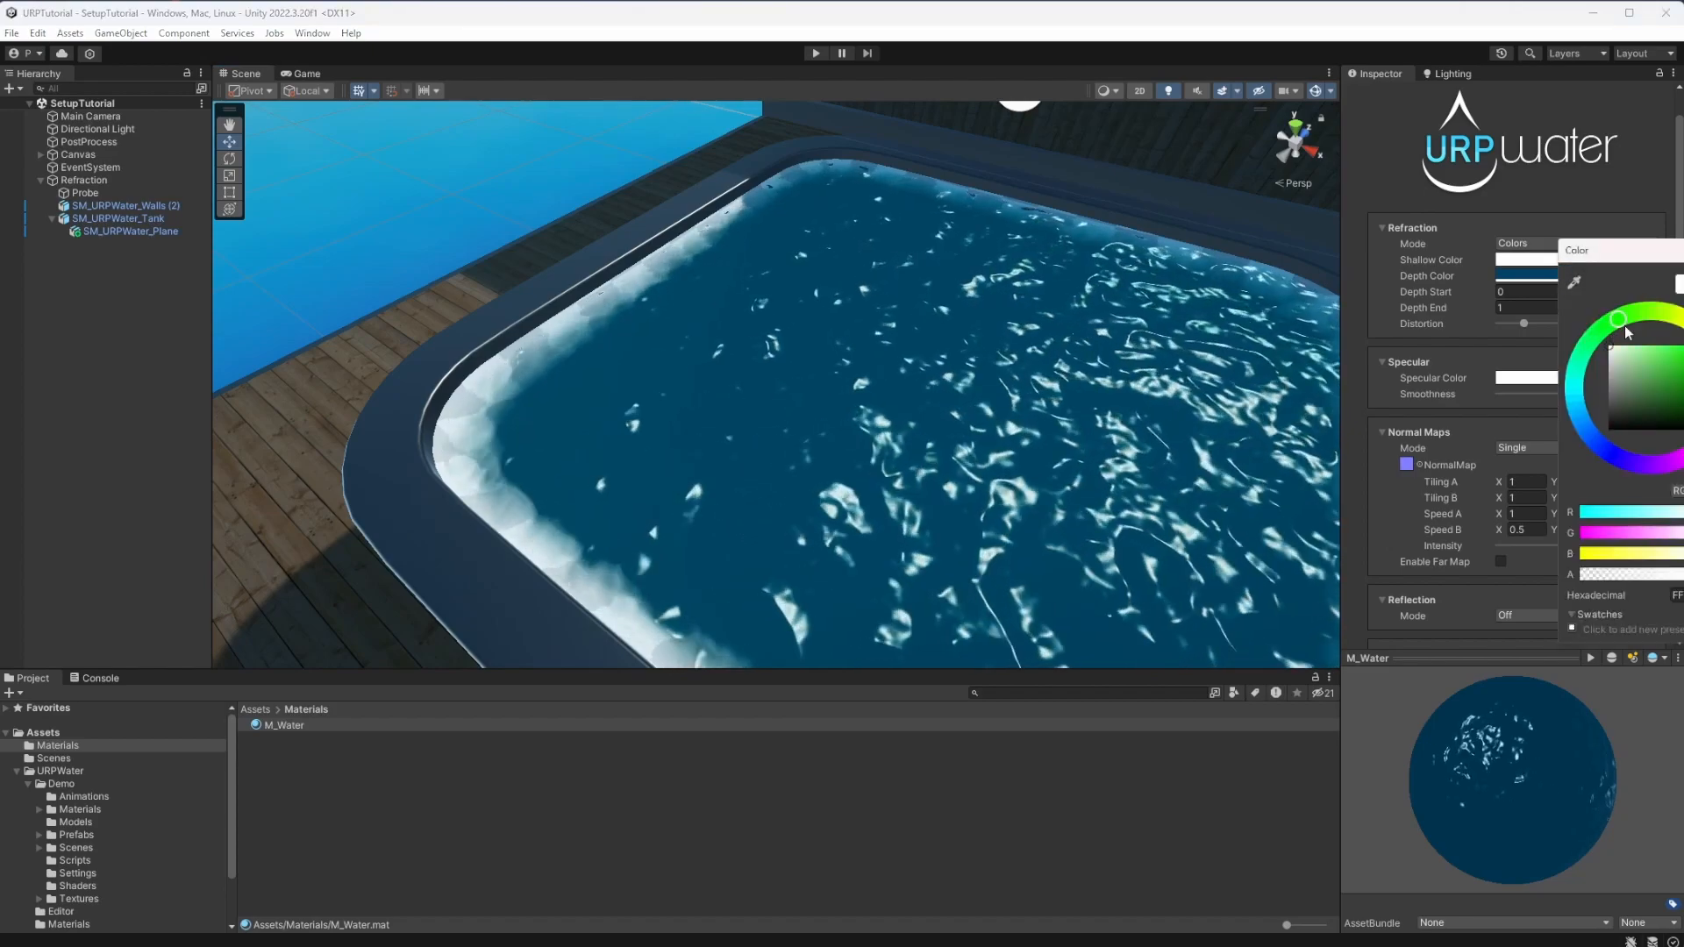
{"action": "left_click", "coordinate": [1644, 347]}
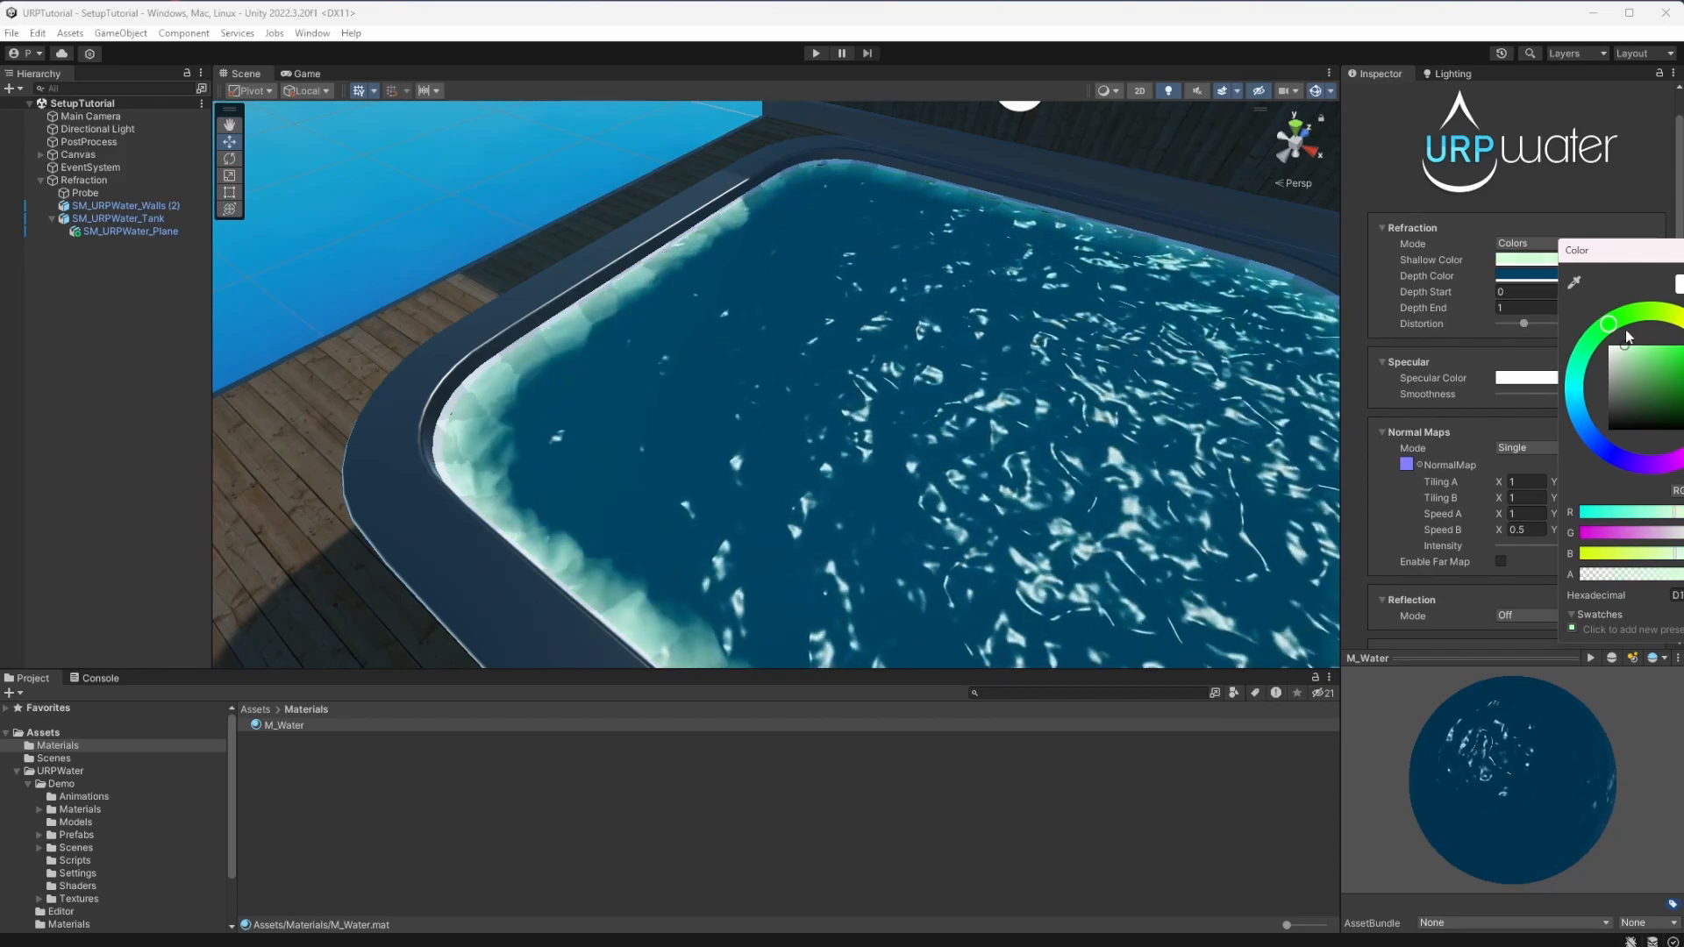
{"action": "left_click", "coordinate": [1683, 250]}
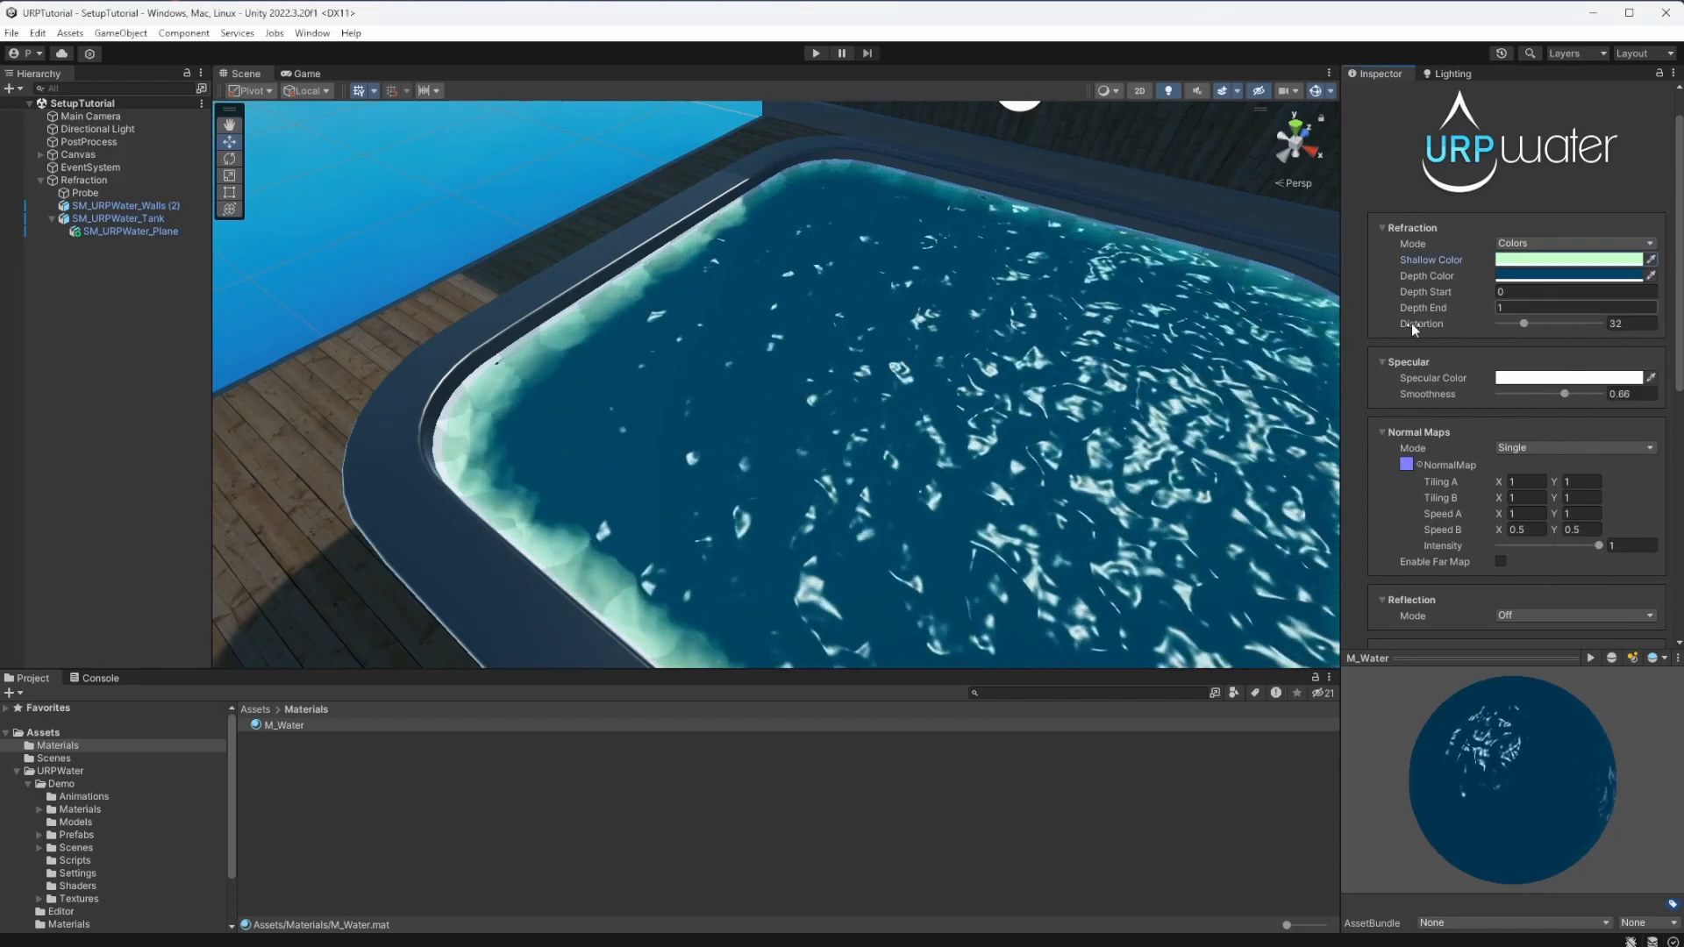
Set M_Water's refraction Depth End to 5.38 so the tank's tiled floor shows through the water.
{"action": "right_click_drag", "start_coordinate": [699, 446], "coordinate": [721, 443]}
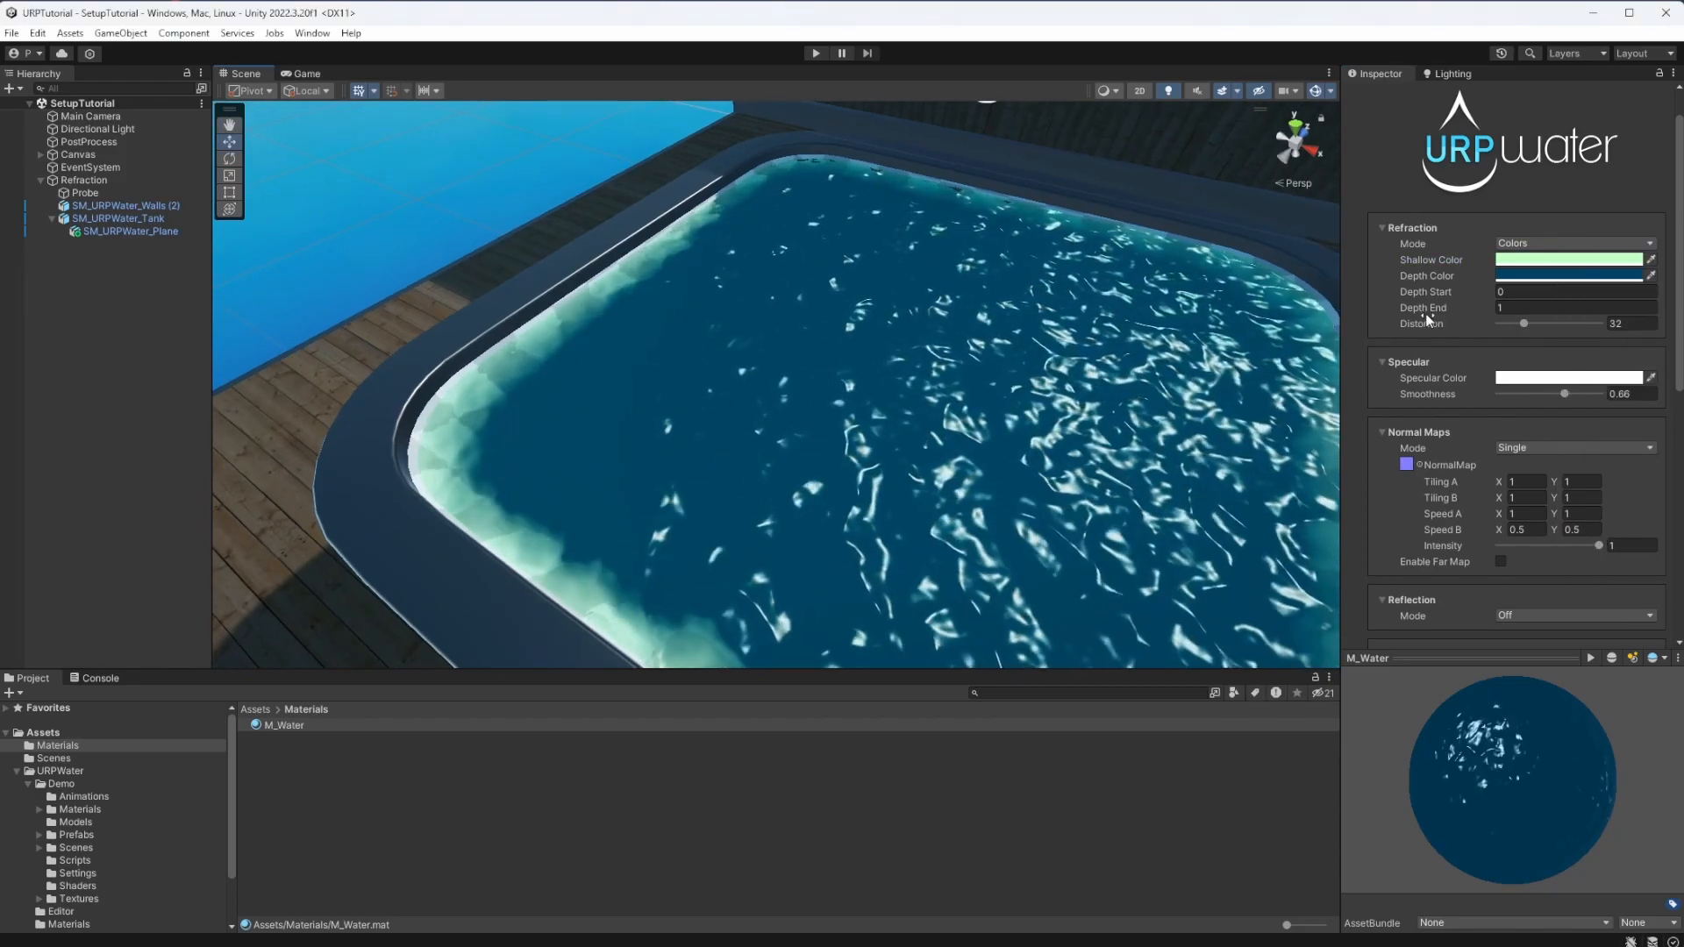
{"action": "left_click_drag", "start_coordinate": [1425, 314], "coordinate": [1545, 307]}
{"action": "key", "text": "s"}
{"action": "right_click_drag", "start_coordinate": [875, 410], "coordinate": [709, 392]}
{"action": "key", "text": "a"}
{"action": "key", "text": "d"}
{"action": "key", "text": "w"}
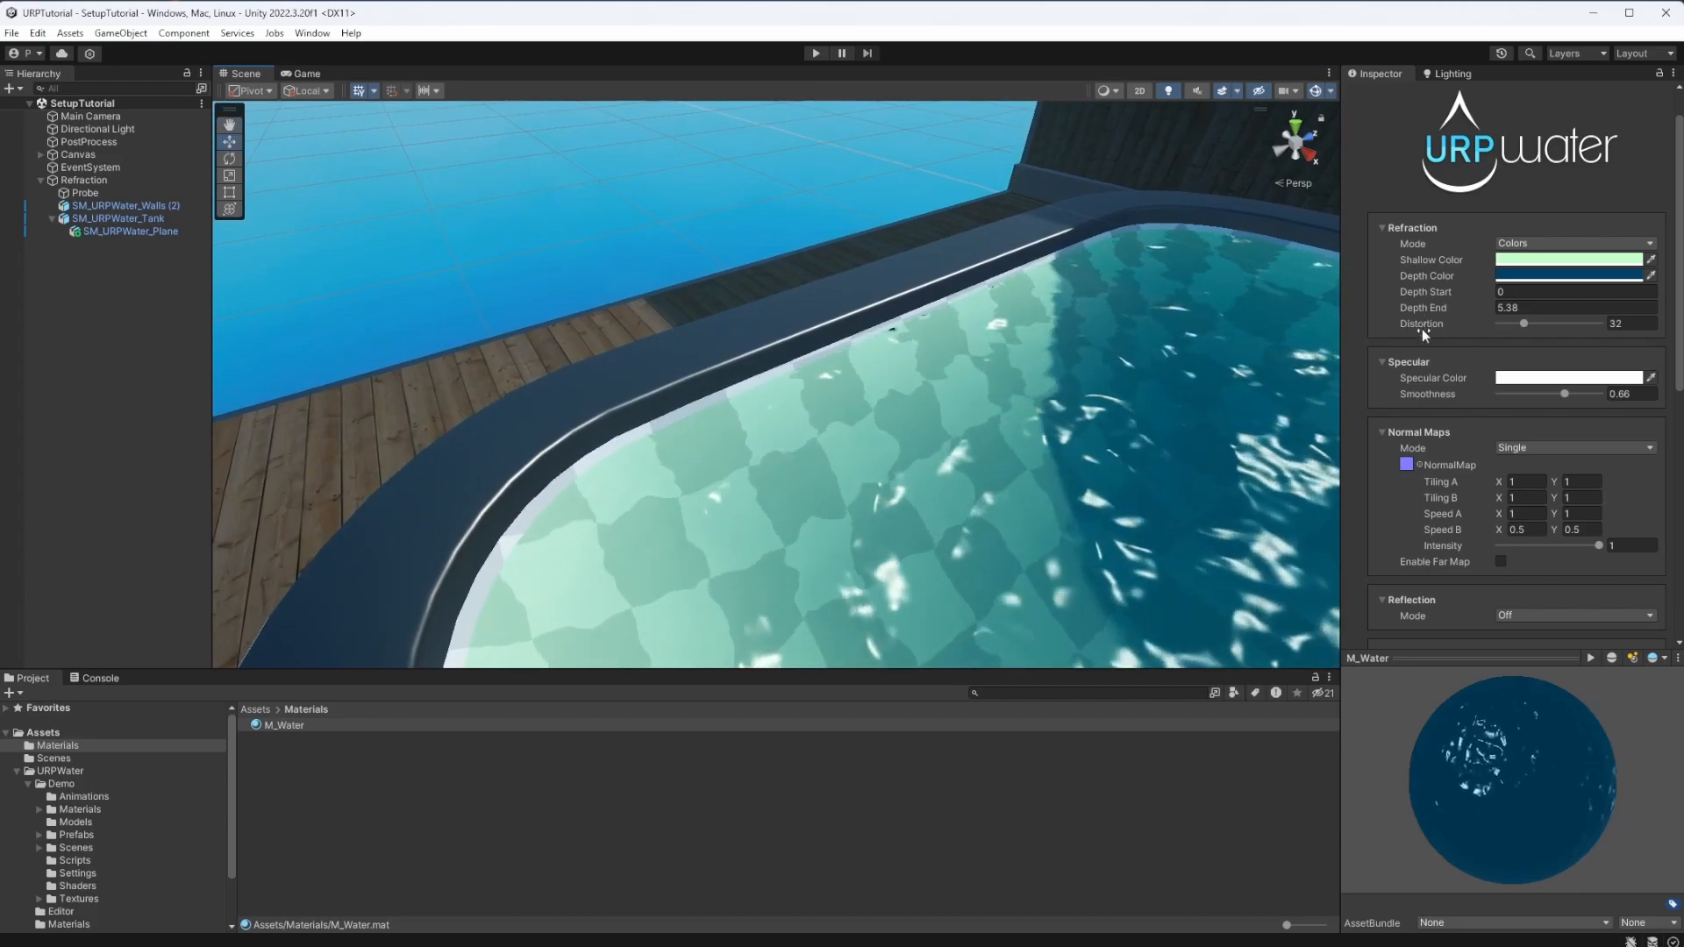
Enable Edge Fade on M_Water with an edge size of 0.29 and collapse its settings.
{"action": "scroll", "coordinate": [1452, 321], "scroll_direction": "down", "scroll_amount": 4}
{"action": "scroll", "coordinate": [1448, 320], "scroll_direction": "down", "scroll_amount": 3}
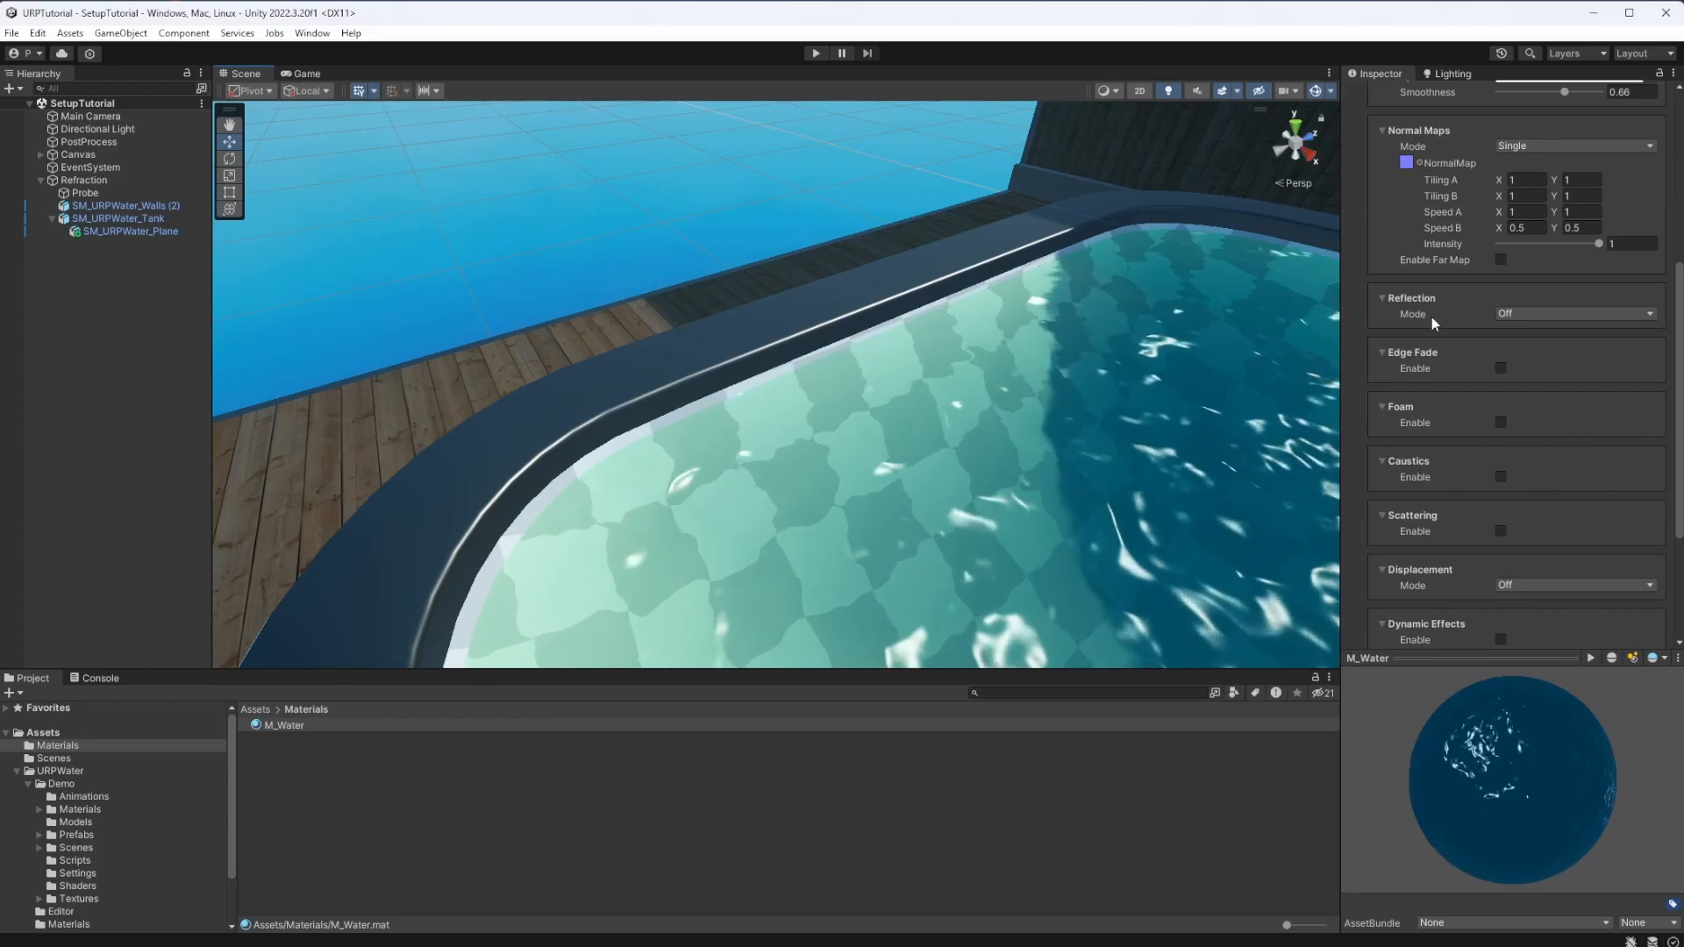
{"action": "left_click", "coordinate": [1501, 368]}
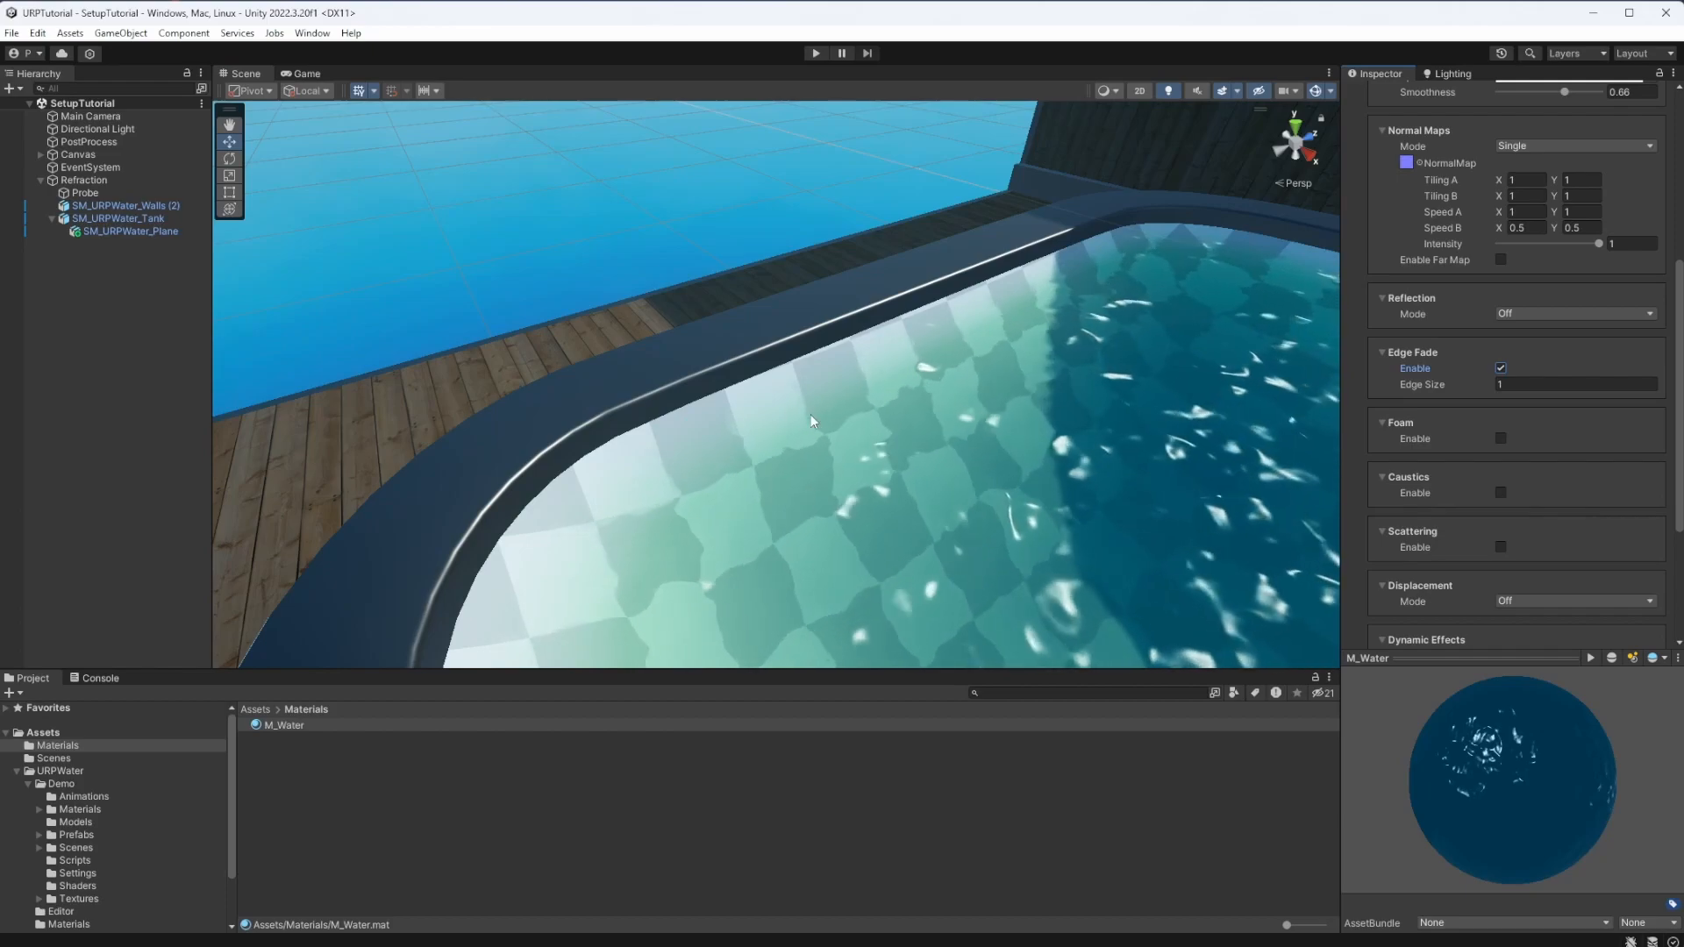
{"action": "left_click", "coordinate": [1472, 389]}
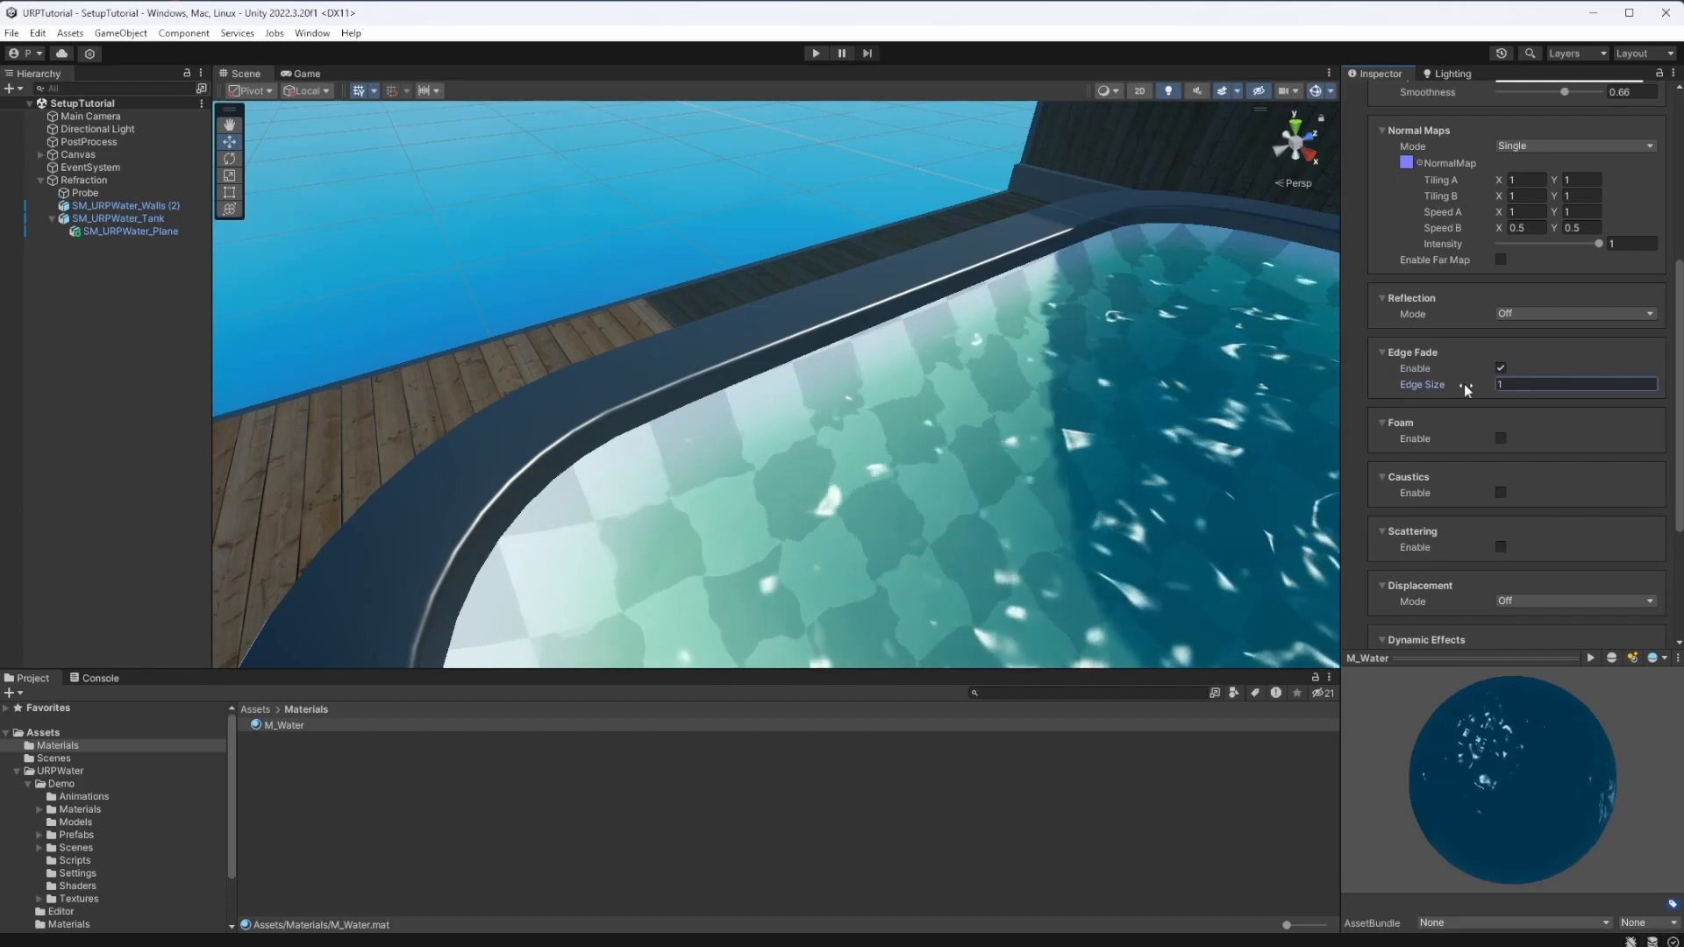
{"action": "left_click_drag", "start_coordinate": [1465, 386], "coordinate": [1449, 387]}
{"action": "right_click_drag", "start_coordinate": [766, 463], "coordinate": [981, 461]}
{"action": "key", "text": "s"}
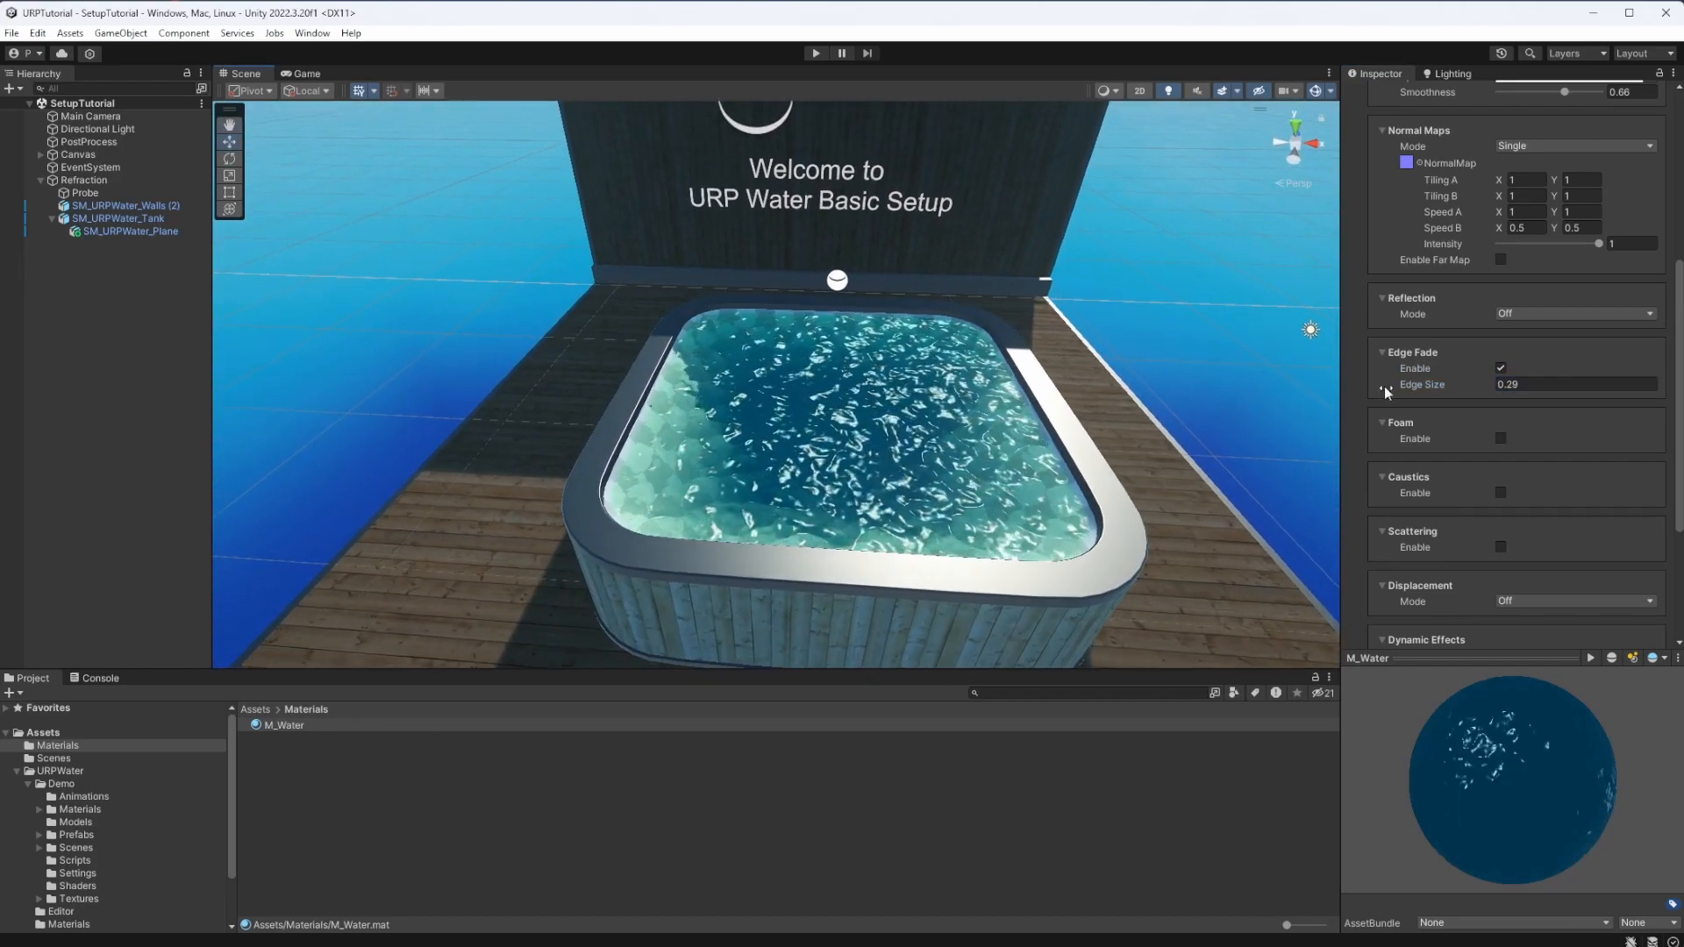
{"action": "left_click", "coordinate": [1383, 353]}
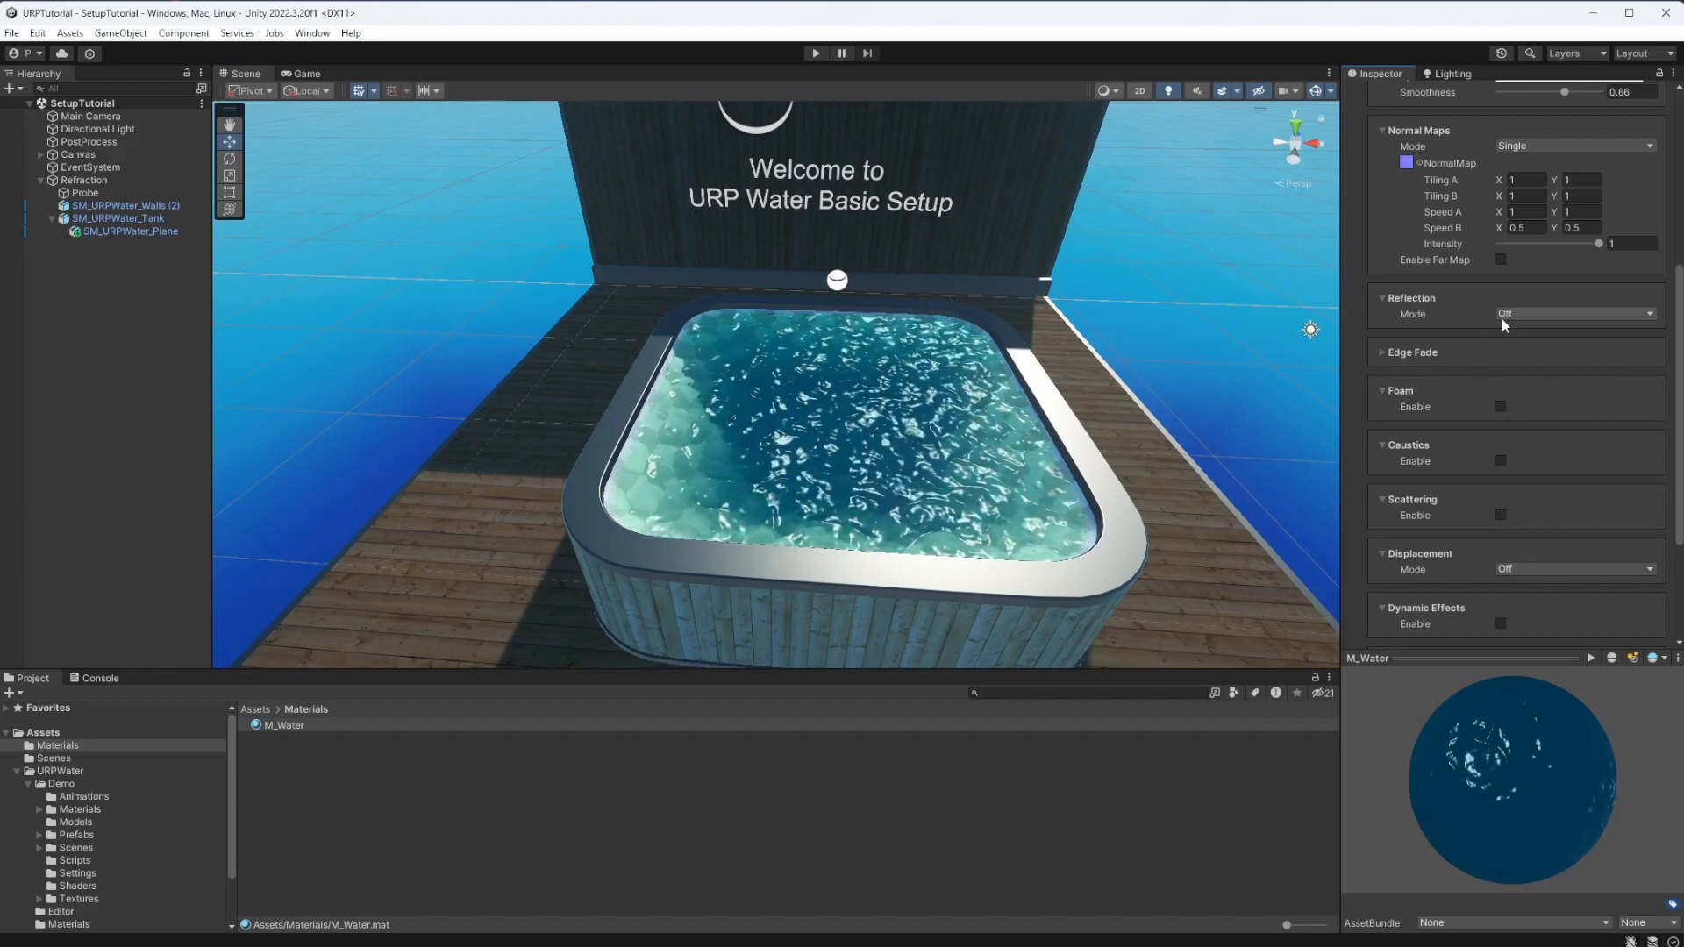
Set M_Water's reflection mode to Probes, with Fresnel 2.3 and Fresnel Normal 0.122.
{"action": "key", "text": "q"}
{"action": "right_click_drag", "start_coordinate": [1102, 386], "coordinate": [1097, 351]}
{"action": "left_click", "coordinate": [1535, 313]}
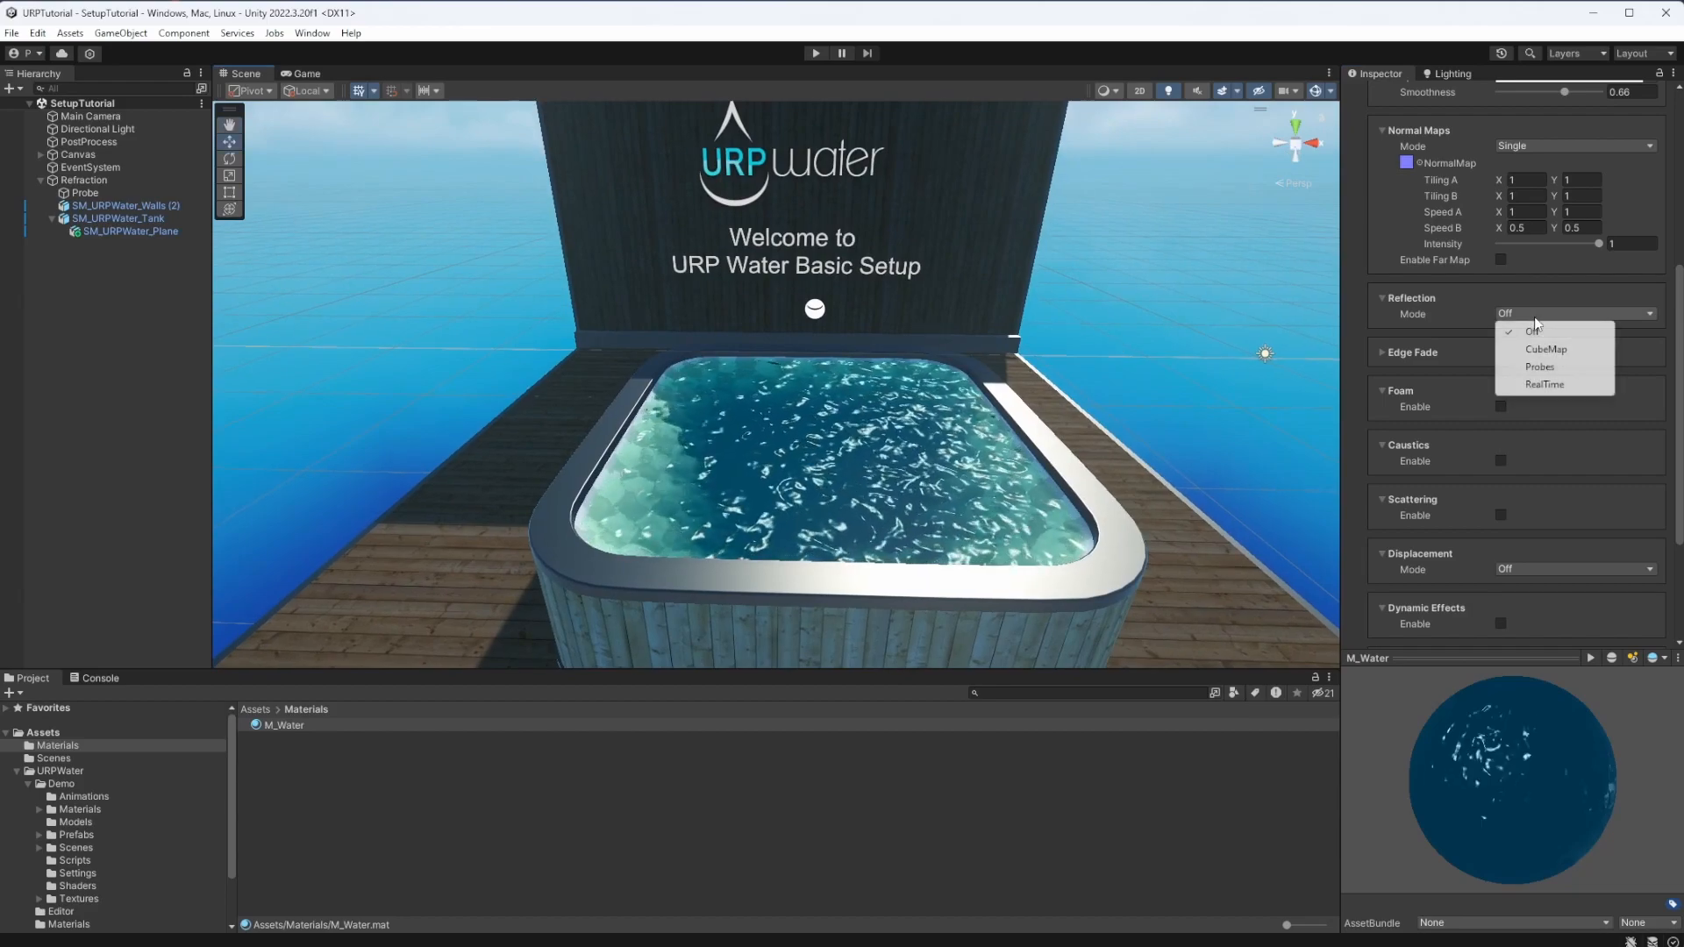
{"action": "left_click", "coordinate": [1536, 367]}
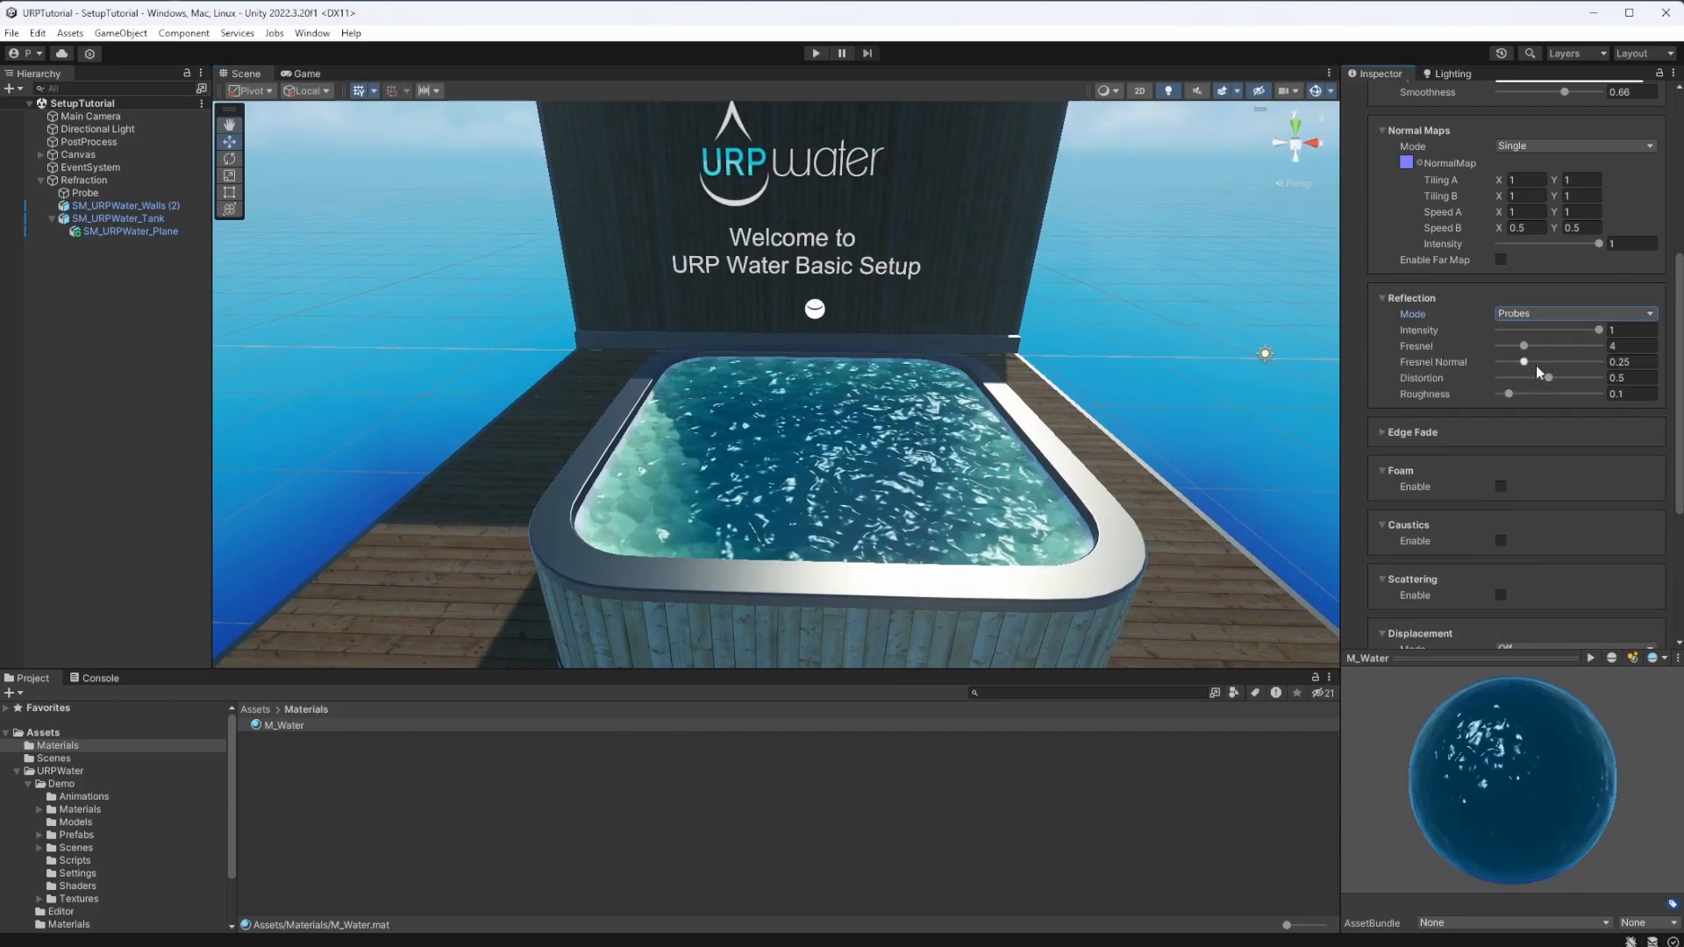
{"action": "left_click_drag", "start_coordinate": [1531, 347], "coordinate": [1514, 346]}
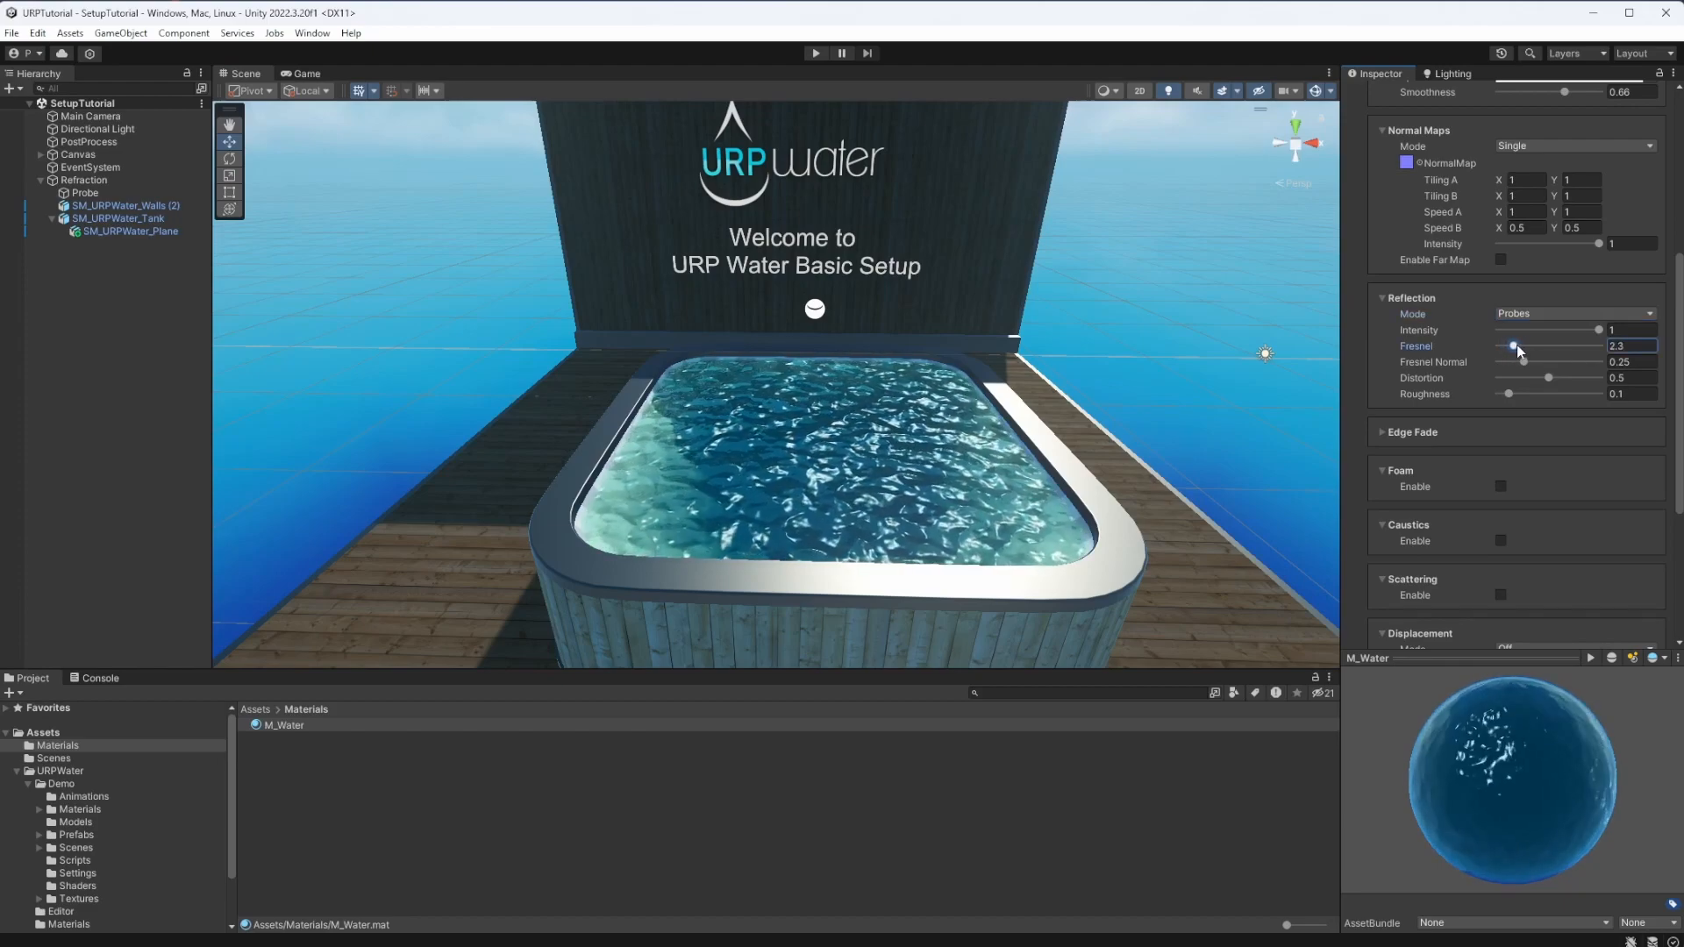
{"action": "left_click_drag", "start_coordinate": [1524, 361], "coordinate": [1514, 363]}
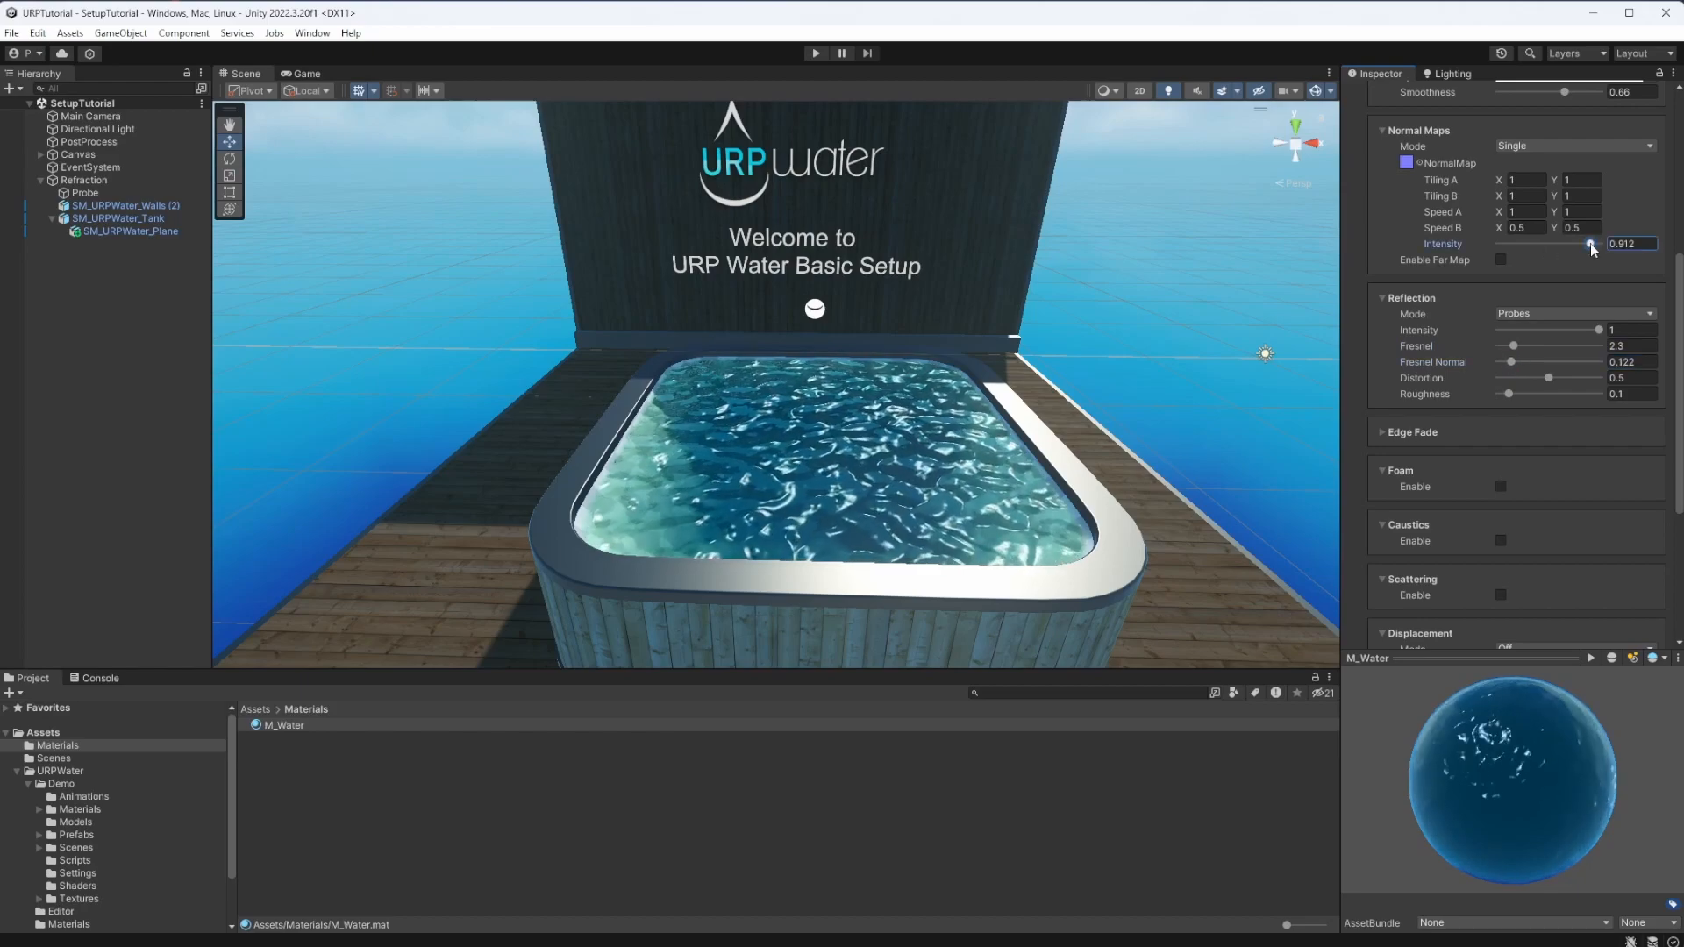
Try M_Water's normal map intensity at 0, set it to 0.41 and check the tank's water surface.
{"action": "left_click_drag", "start_coordinate": [1546, 250], "coordinate": [1483, 256]}
{"action": "mouse_move", "coordinate": [1009, 360]}
{"action": "left_mouse_down", "text": "alt"}
{"action": "mouse_move", "coordinate": [1018, 379]}
{"action": "mouse_move", "coordinate": [994, 386]}
{"action": "left_mouse_up", "text": "alt"}
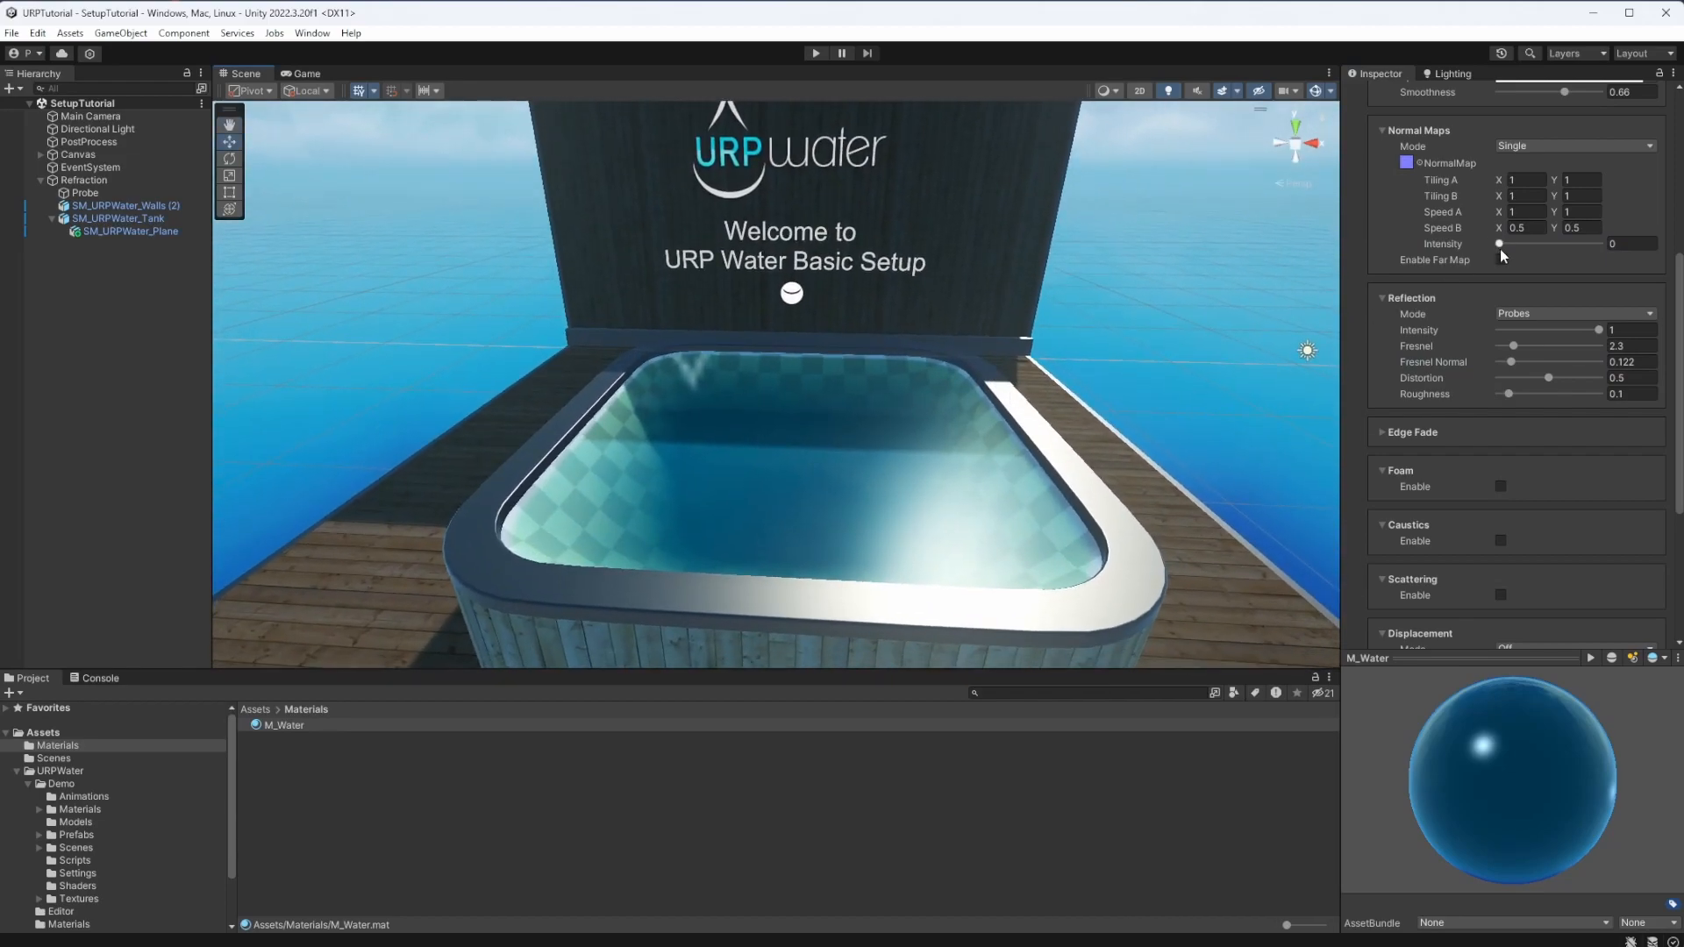
{"action": "left_click_drag", "start_coordinate": [1508, 246], "coordinate": [1540, 250]}
{"action": "right_click_drag", "start_coordinate": [983, 395], "coordinate": [1021, 414]}
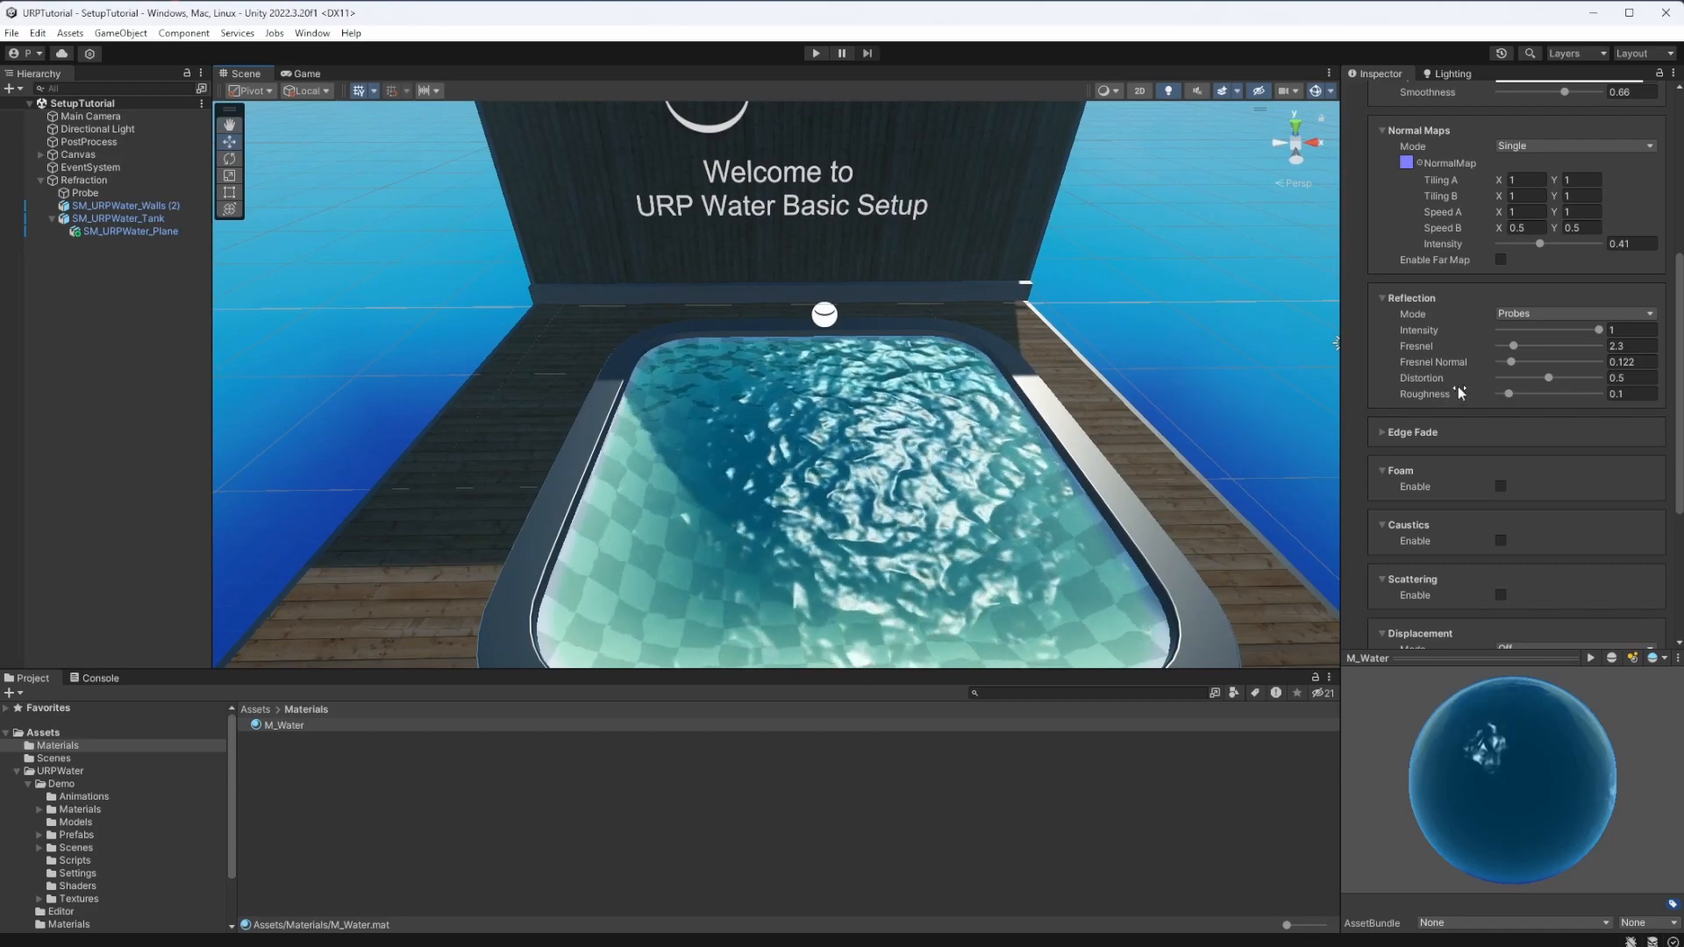
{"action": "scroll", "coordinate": [1457, 389], "scroll_direction": "up", "scroll_amount": 2}
{"action": "mouse_move", "coordinate": [805, 368]}
{"action": "right_mouse_down"}
{"action": "mouse_move", "coordinate": [816, 341]}
{"action": "mouse_move", "coordinate": [818, 371]}
{"action": "right_mouse_up"}
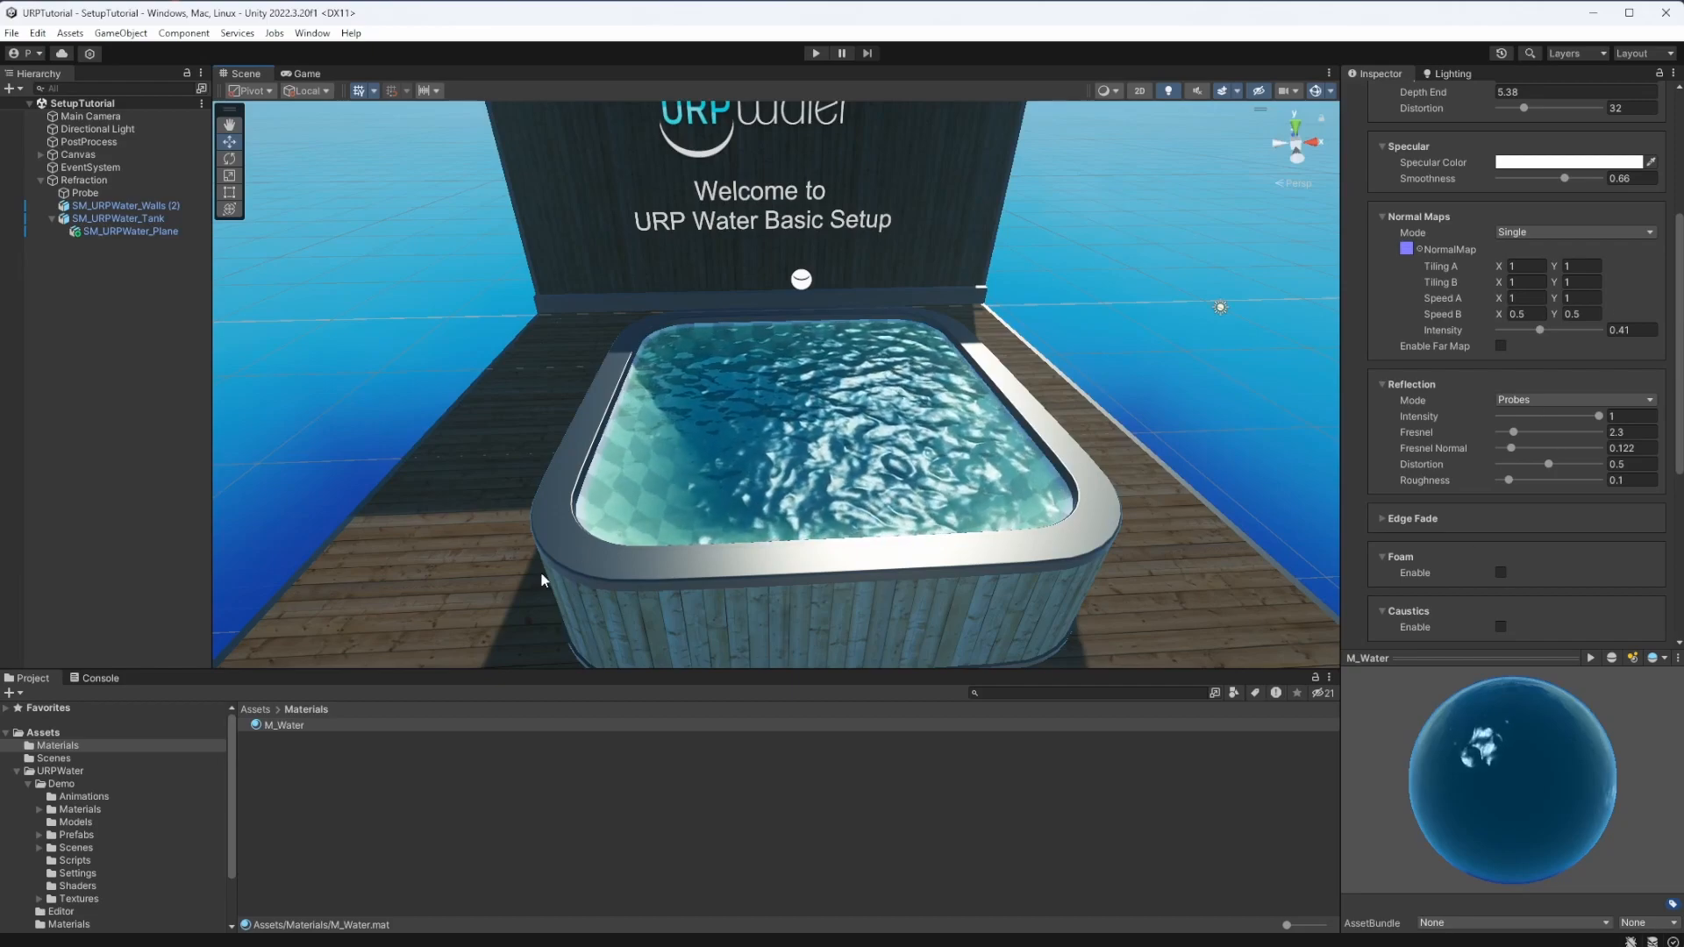
{"action": "right_click_drag", "start_coordinate": [677, 479], "coordinate": [686, 470]}
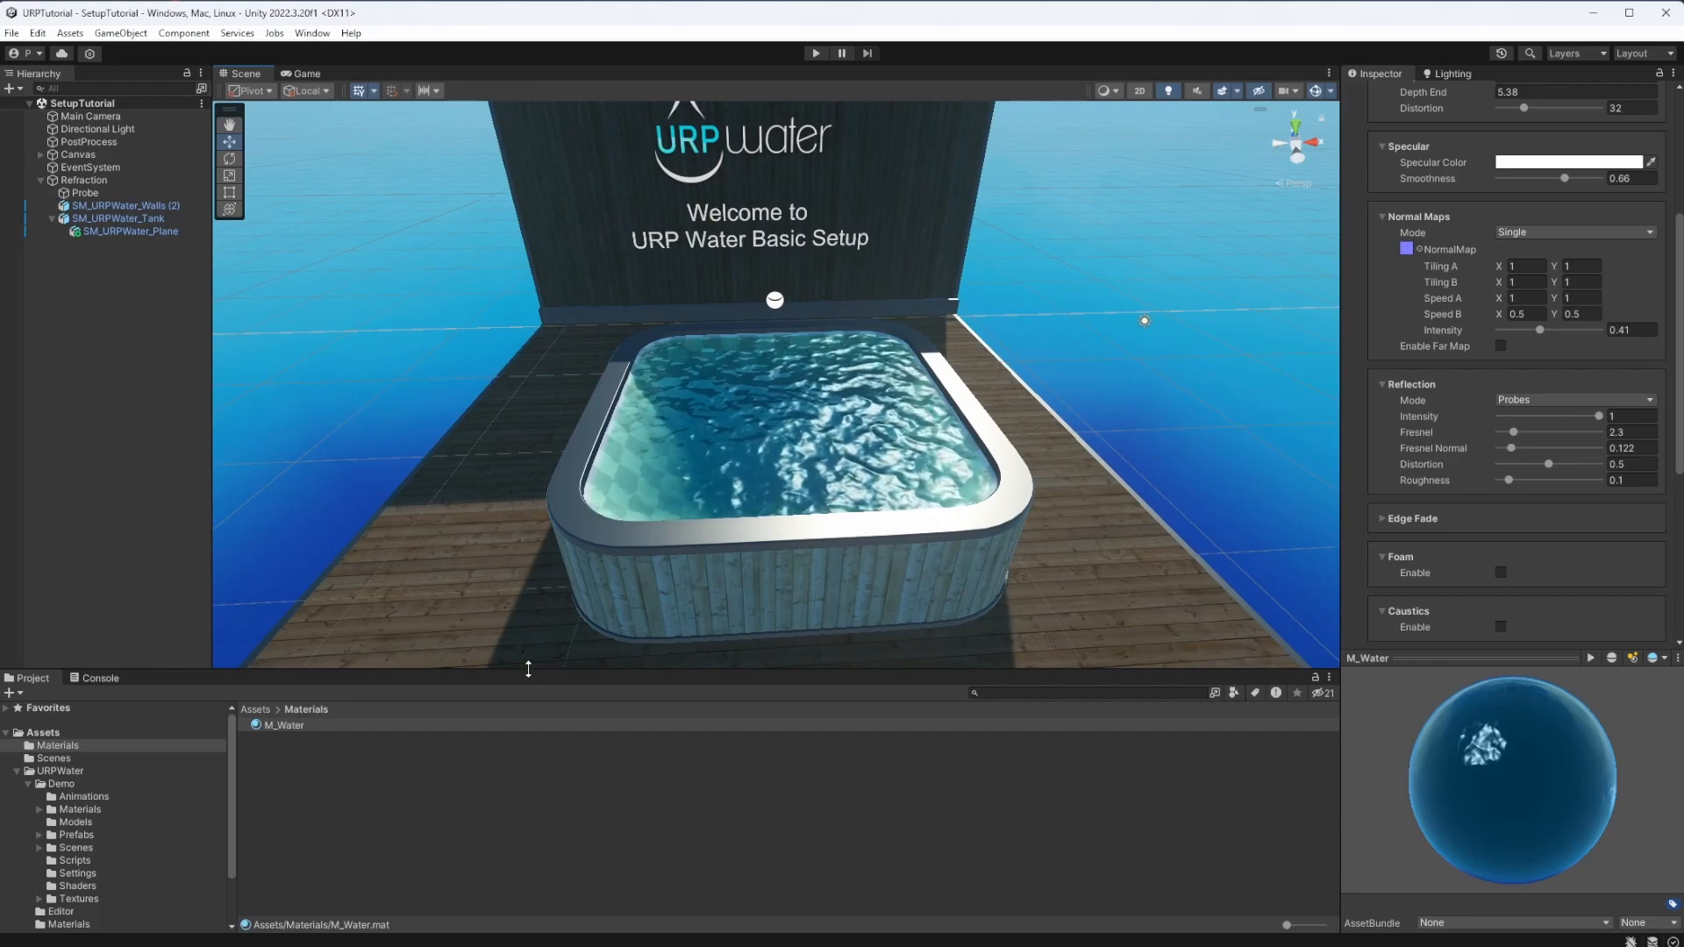
Open the SCN_Basic_Parameters scene from URPWater/Demo/Scenes and look over its row of example water tanks.
{"action": "left_click", "coordinate": [74, 785]}
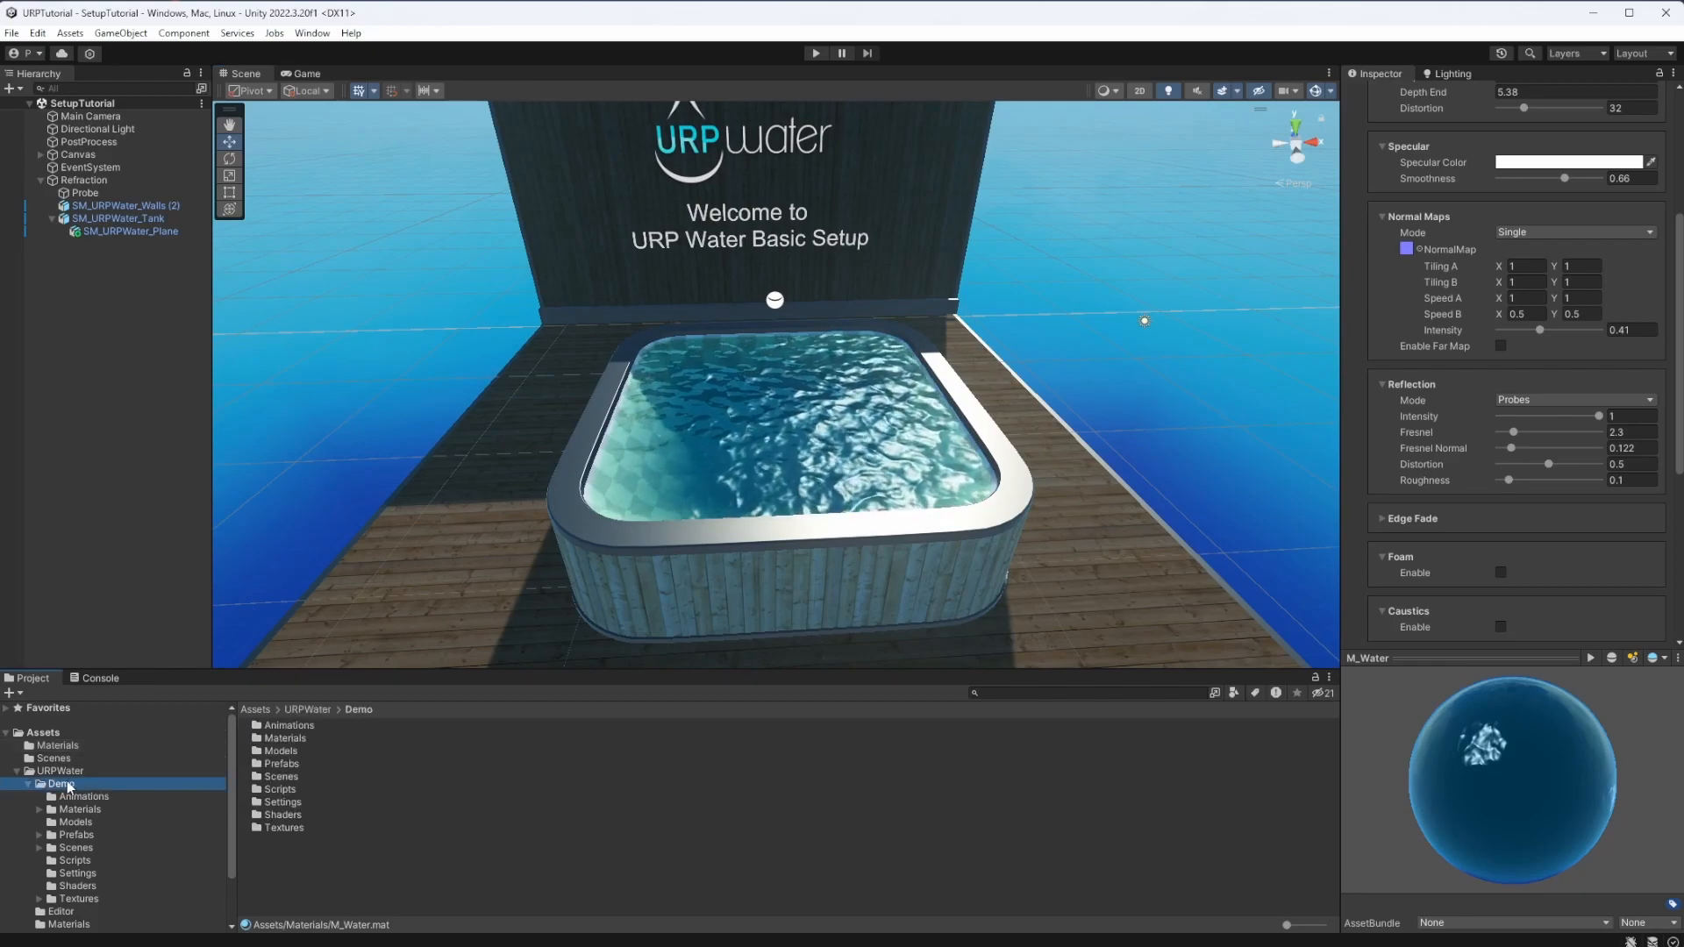
{"action": "left_click", "coordinate": [81, 860]}
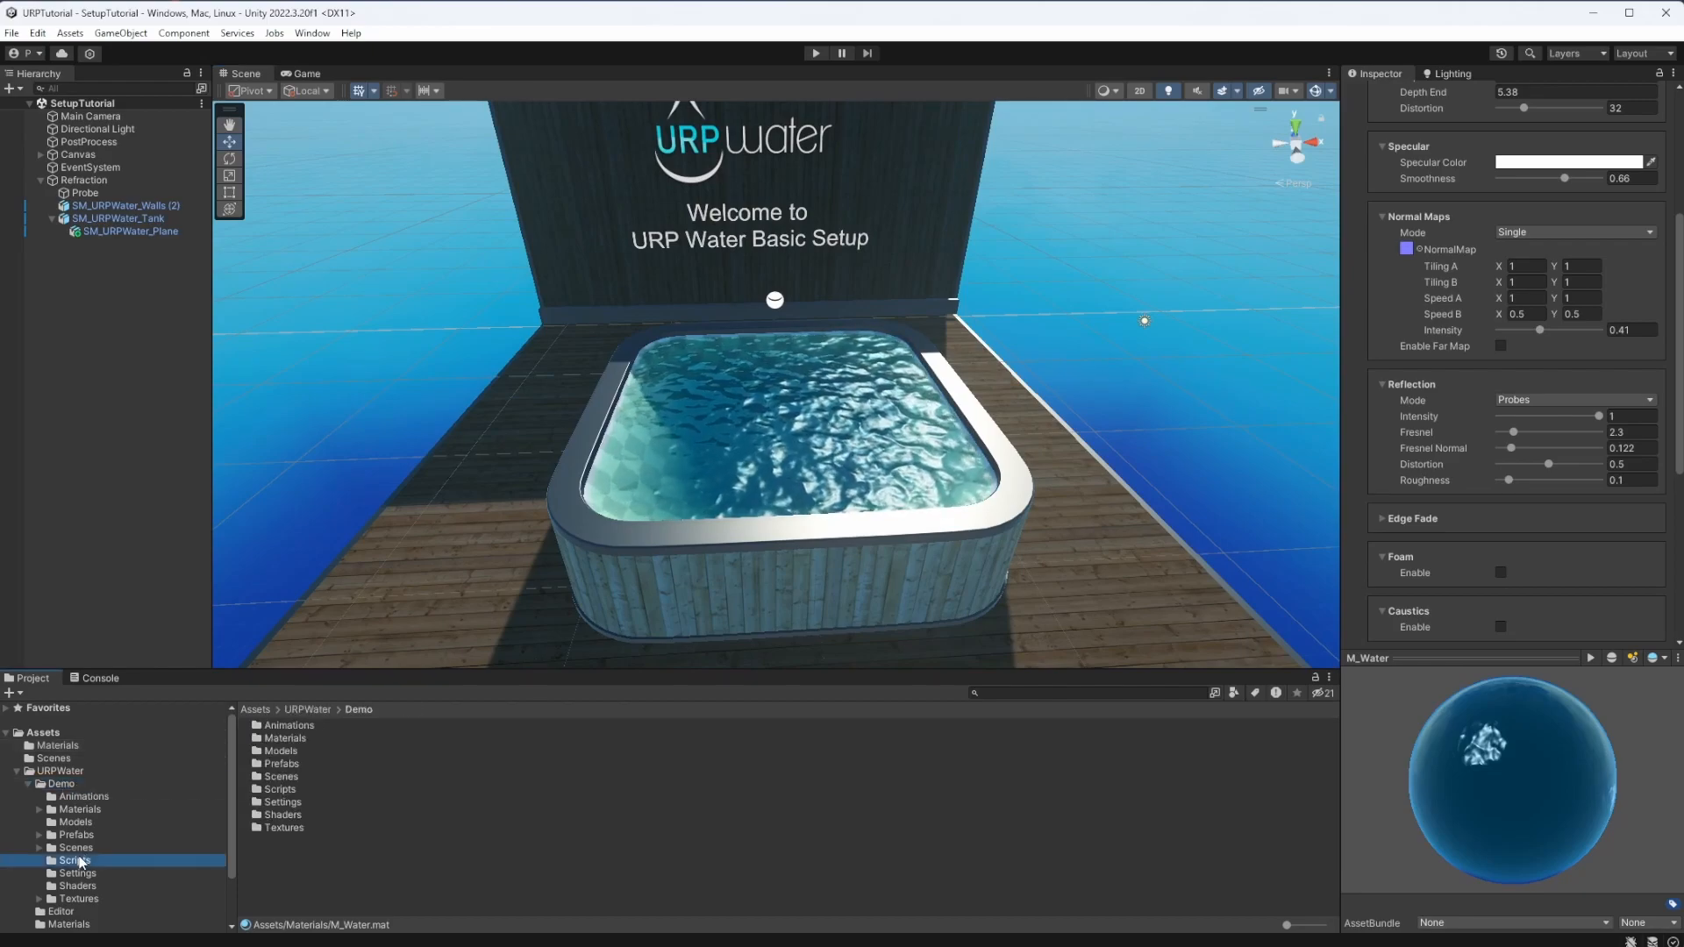
{"action": "left_click", "coordinate": [338, 779]}
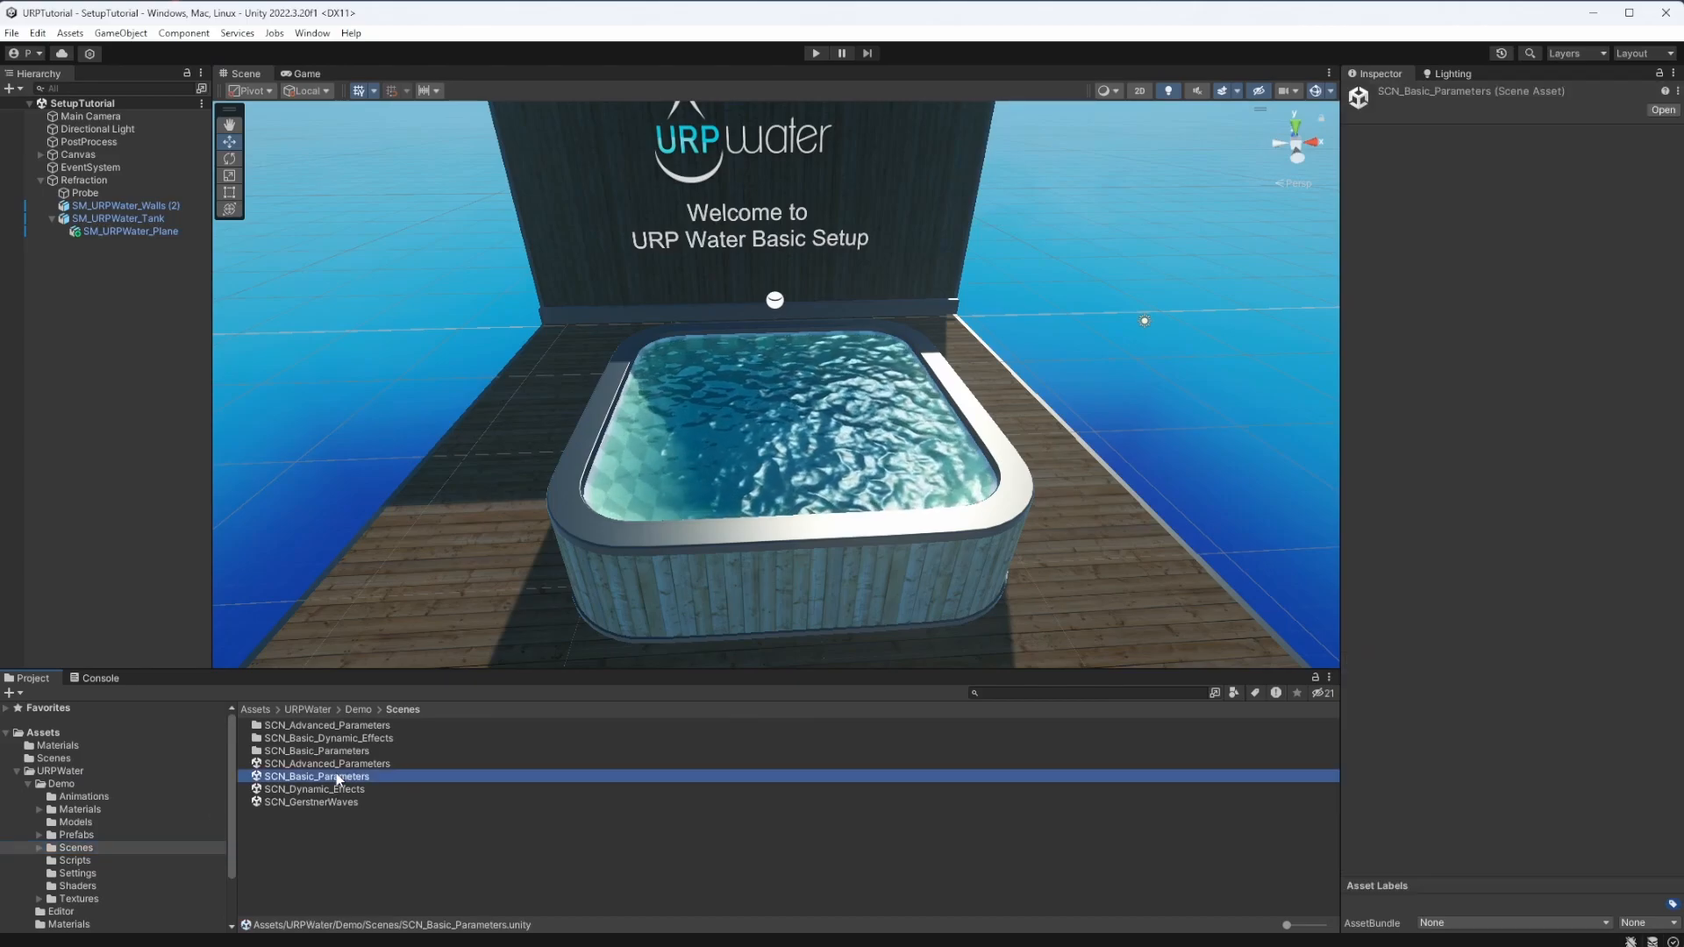
{"action": "double_click", "coordinate": [337, 780]}
{"action": "right_click_drag", "start_coordinate": [598, 466], "coordinate": [483, 620]}
{"action": "key", "text": "w"}
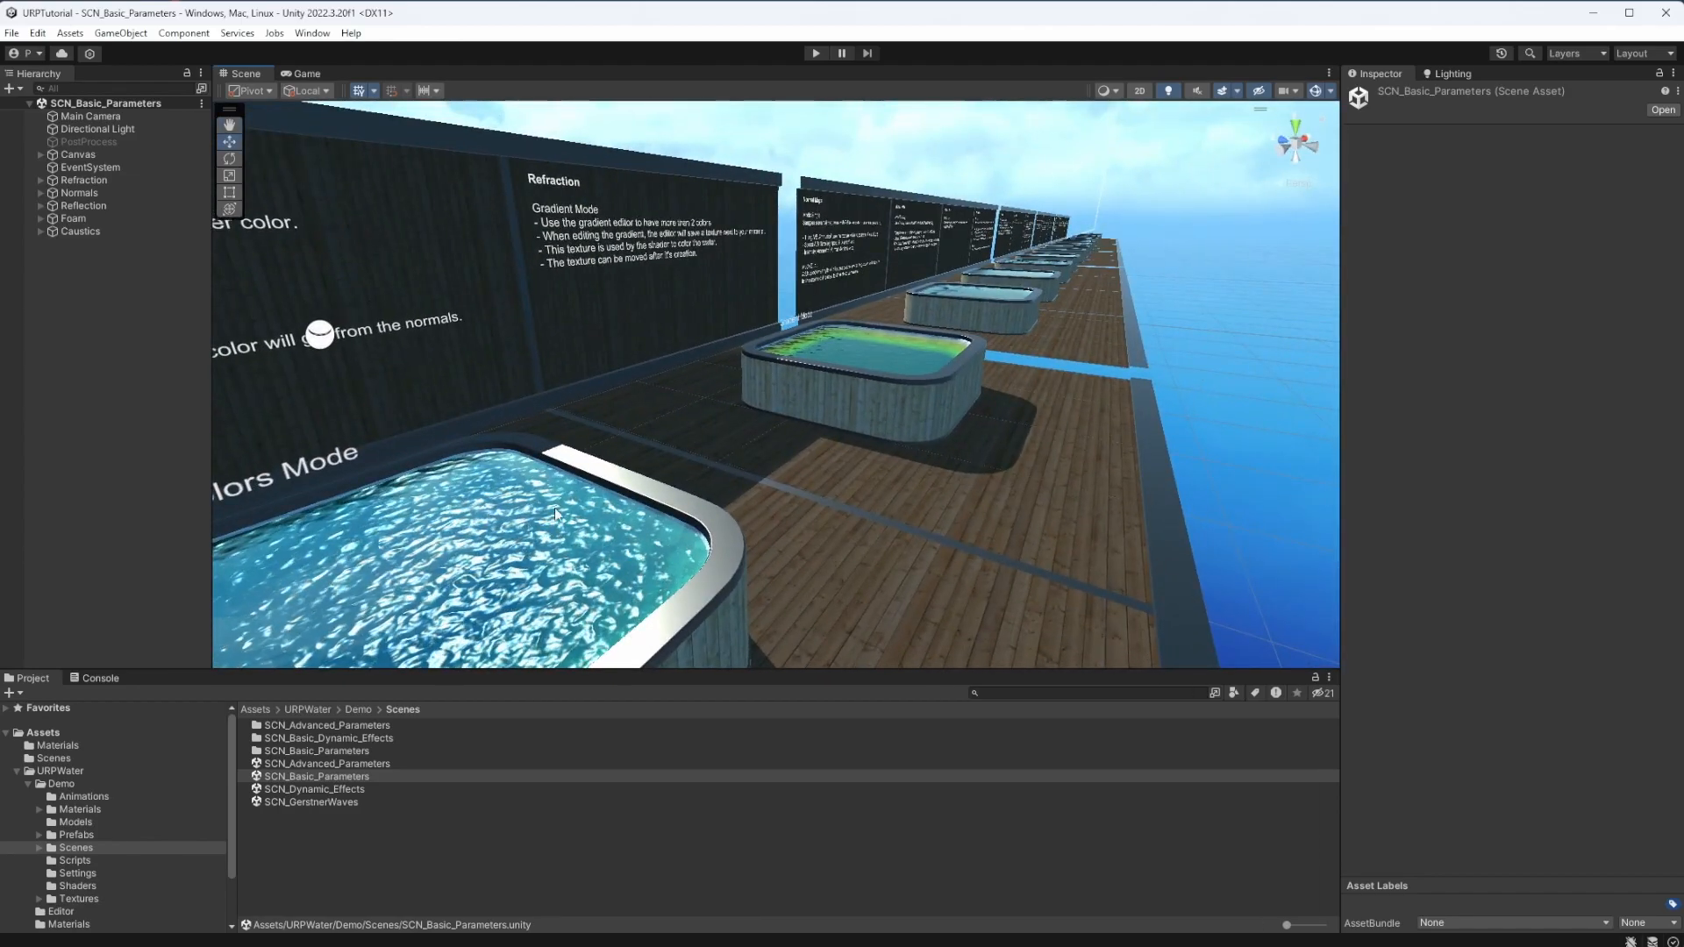
{"action": "right_click_drag", "start_coordinate": [837, 411], "coordinate": [903, 341]}
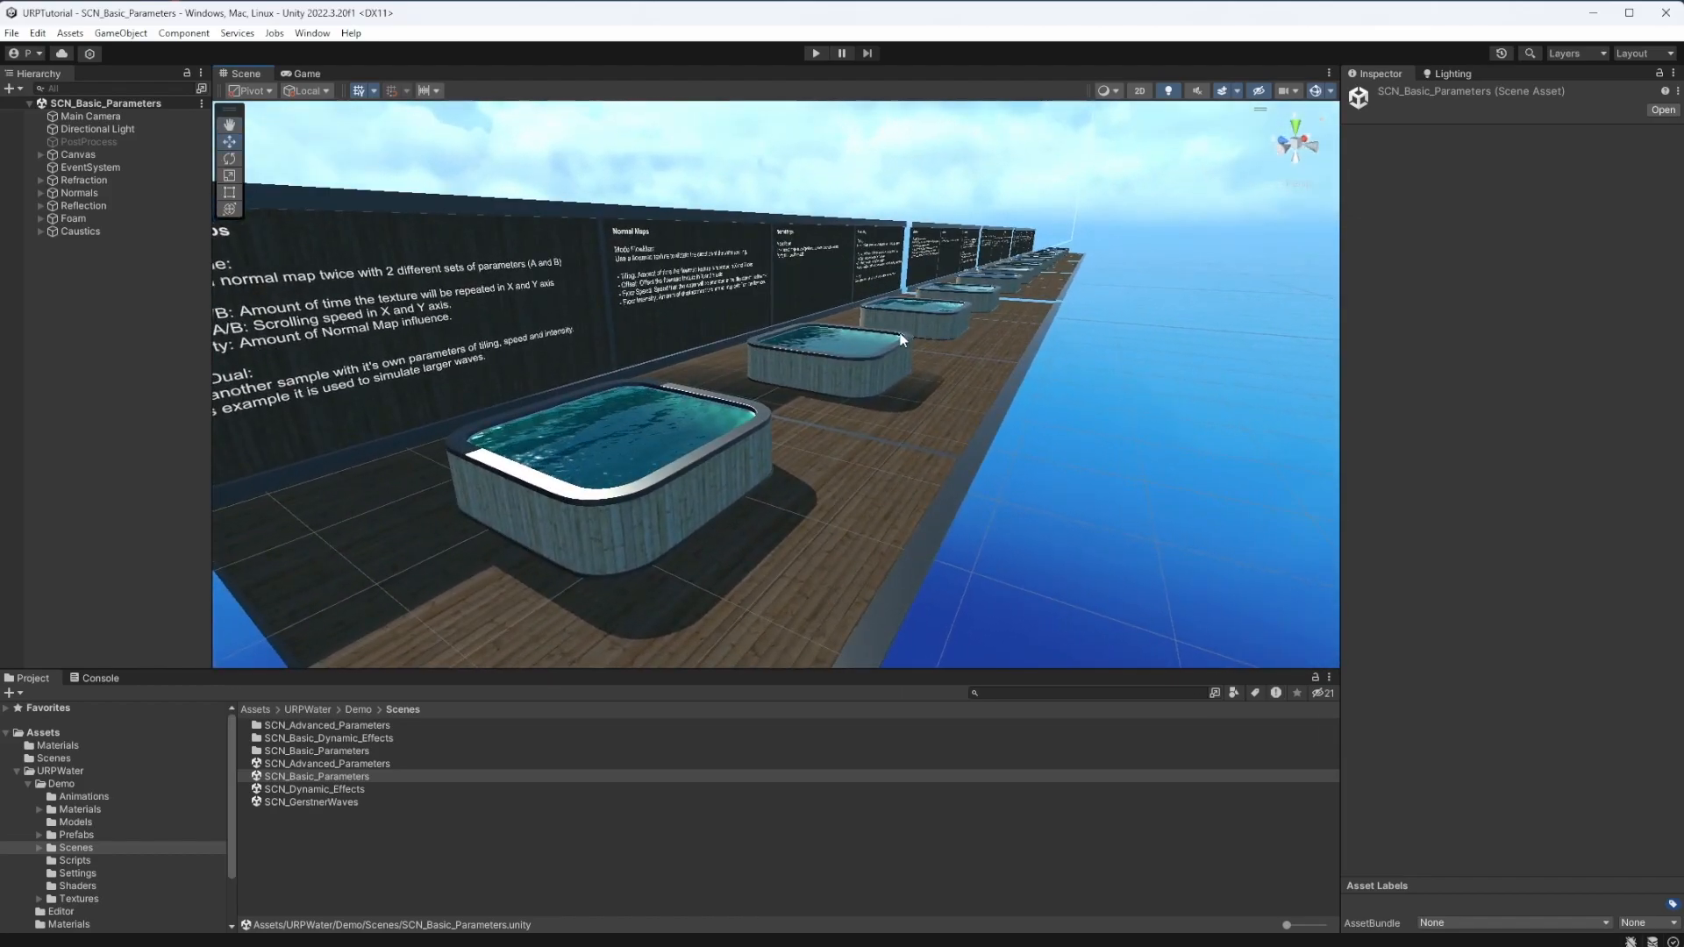
{"action": "right_click_drag", "start_coordinate": [864, 272], "coordinate": [700, 341]}
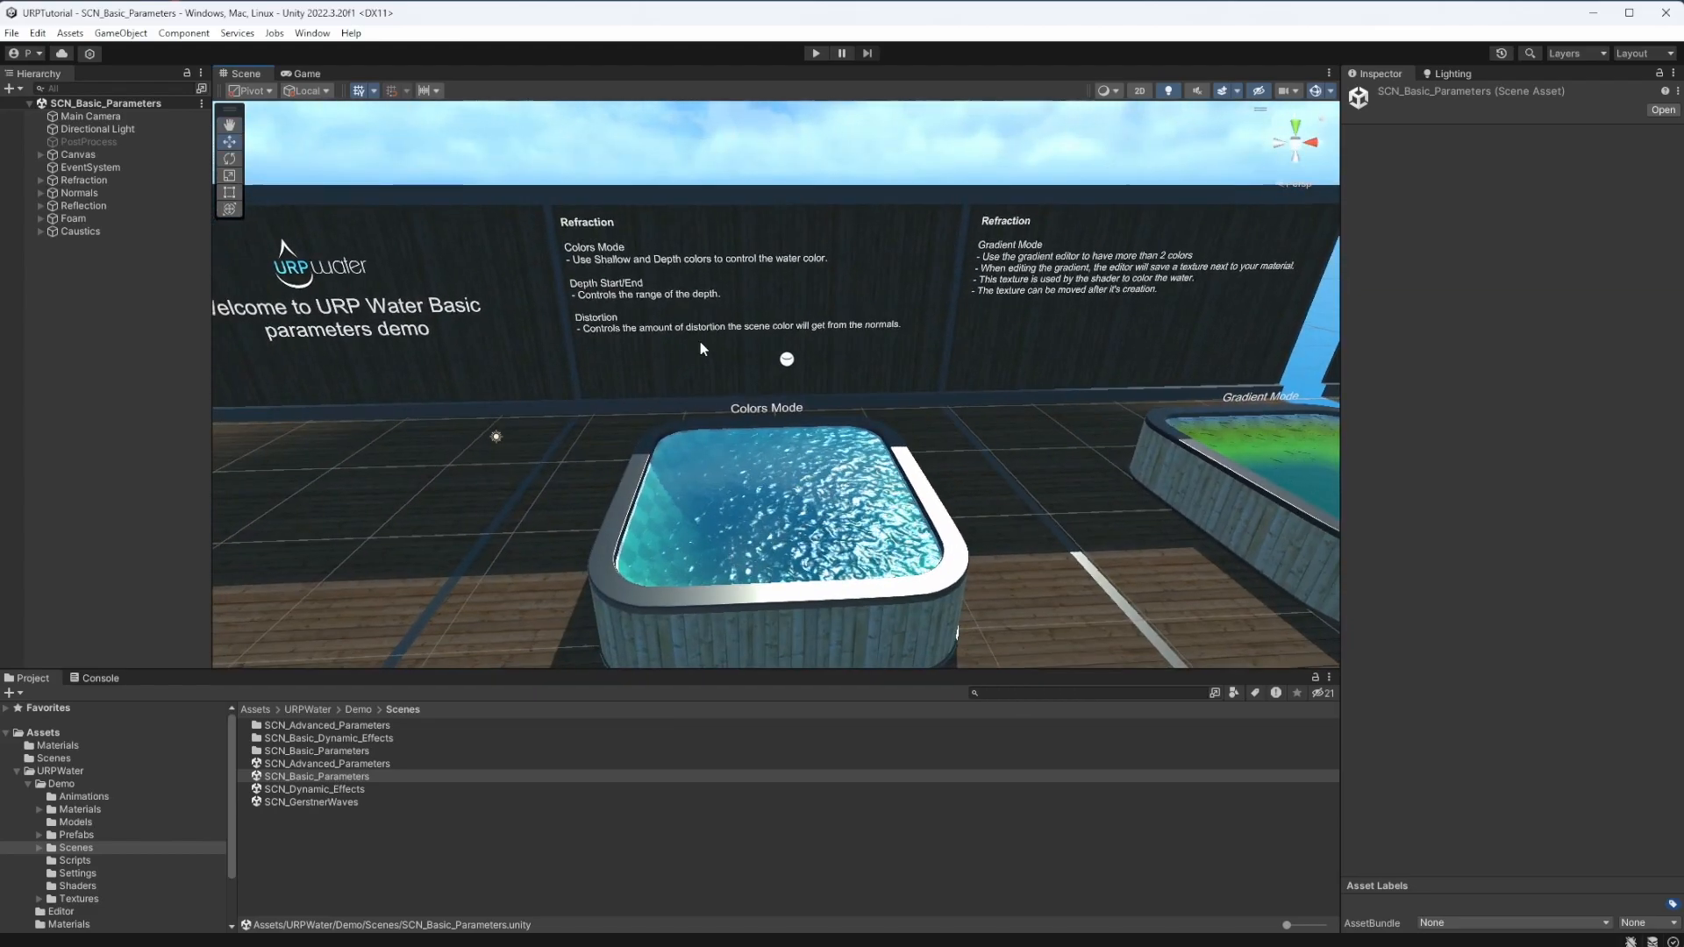